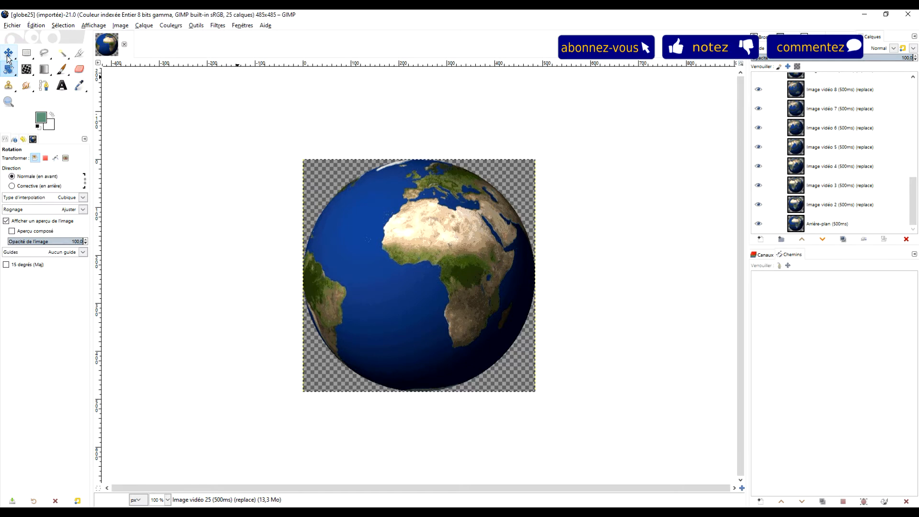
# Step: Link all the globe animation layers together, from Image vidéo 25 down to Arrière-plan
pyautogui.scroll(3, 842, 172)
pyautogui.scroll(5, 846, 164)
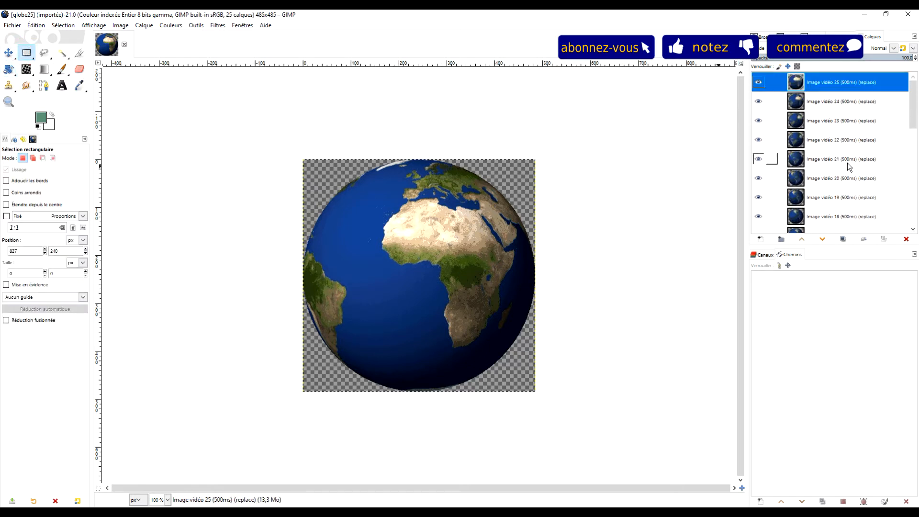
pyautogui.moveTo(770, 83); pyautogui.dragTo(772, 218)
pyautogui.scroll(-3, 807, 206)
pyautogui.moveTo(771, 167); pyautogui.dragTo(775, 225)
pyautogui.scroll(-3, 813, 196)
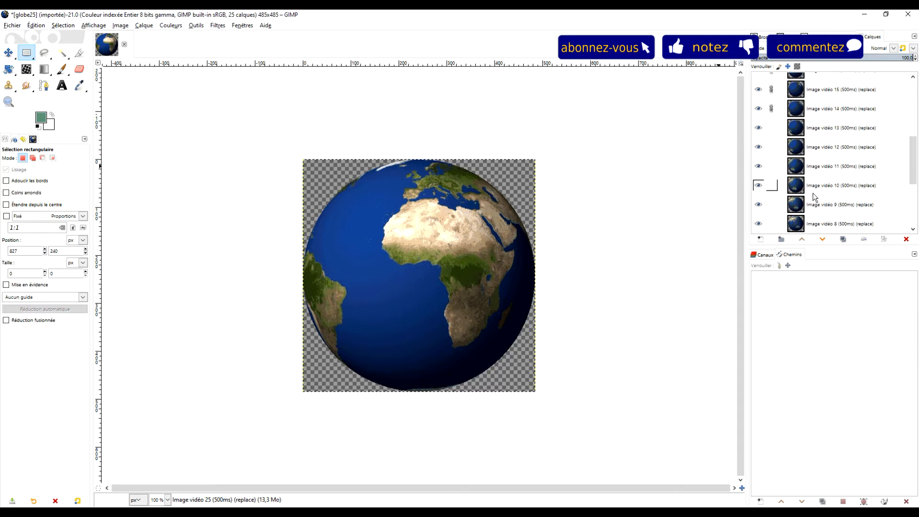
pyautogui.moveTo(770, 134); pyautogui.dragTo(775, 226)
pyautogui.scroll(-3, 774, 225)
pyautogui.moveTo(770, 109); pyautogui.dragTo(773, 224)
pyautogui.scroll(10, 778, 143)
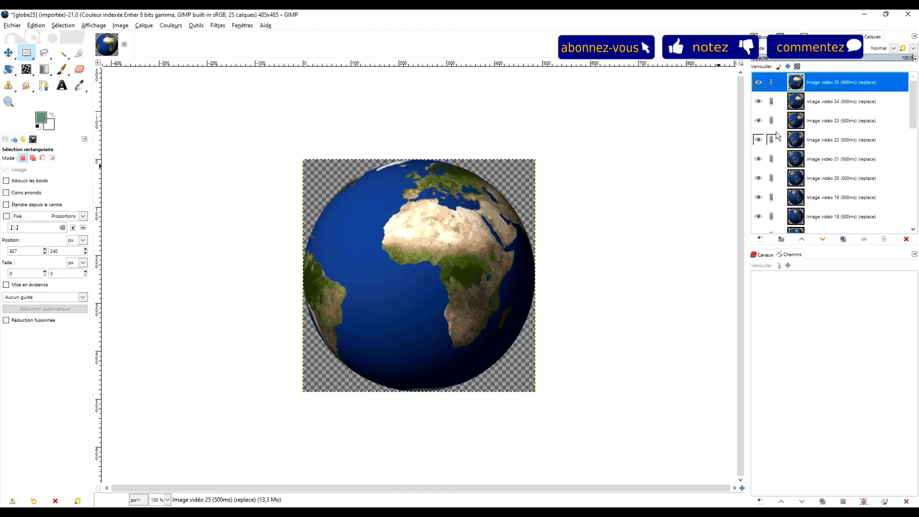
pyautogui.scroll(-10, 778, 143)
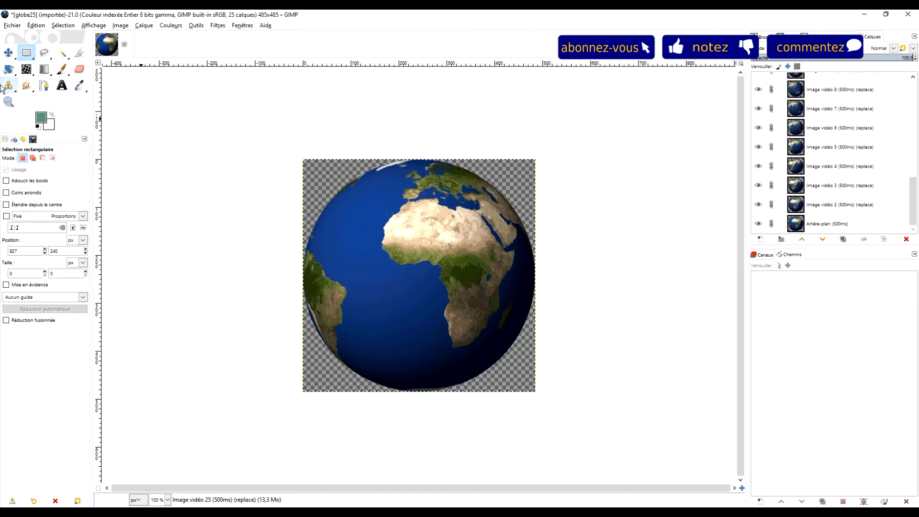
# Step: Rotate the linked globe layers by 45° about their centre
pyautogui.click(9, 69)
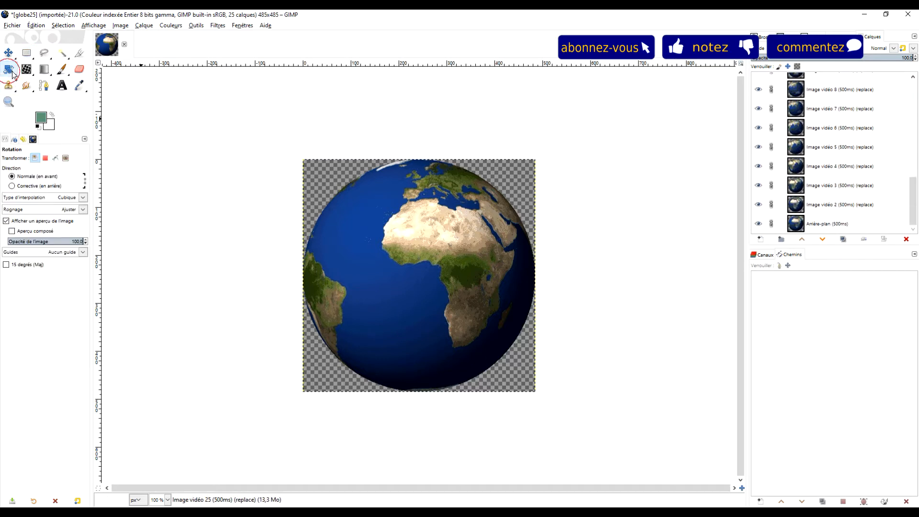
pyautogui.click(463, 266)
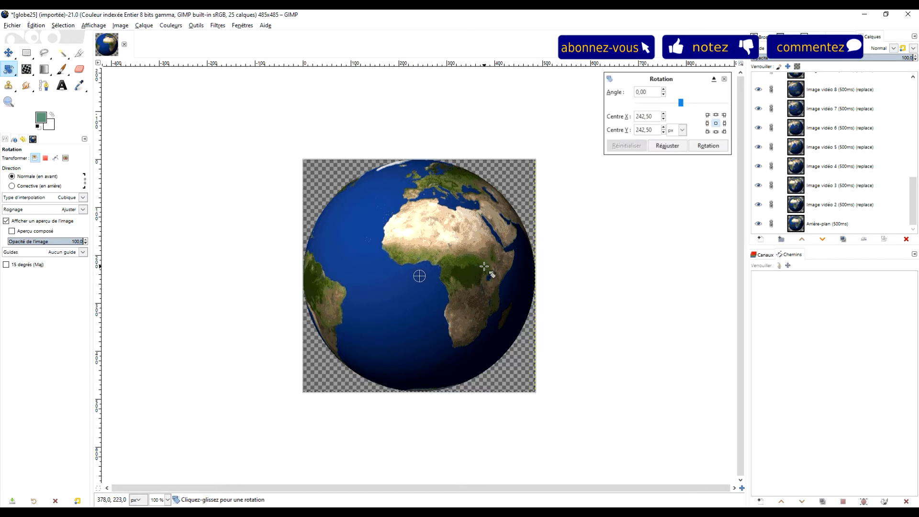
pyautogui.click(649, 92)
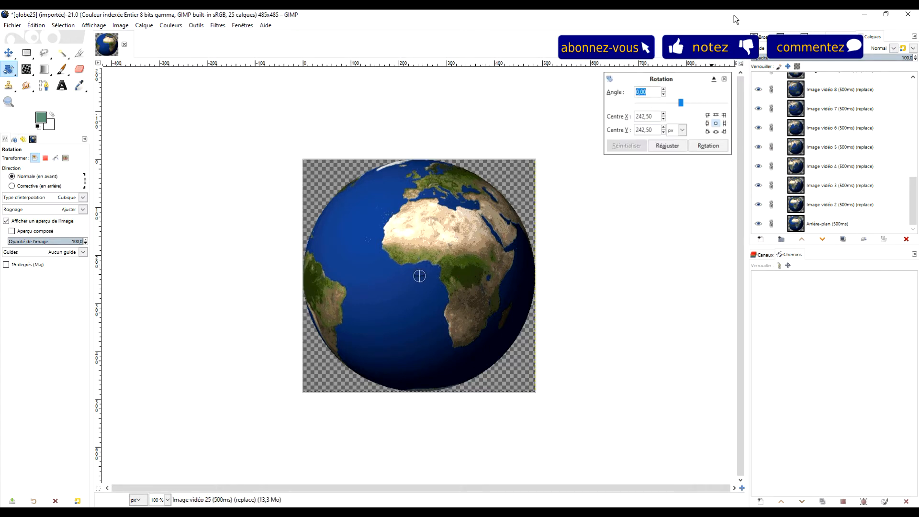
pyautogui.write('45')
pyautogui.click(647, 117)
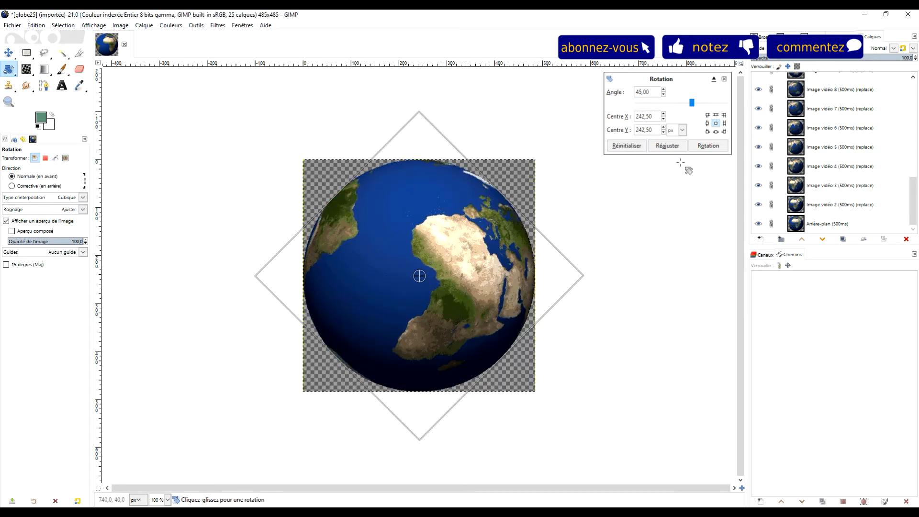
pyautogui.click(705, 146)
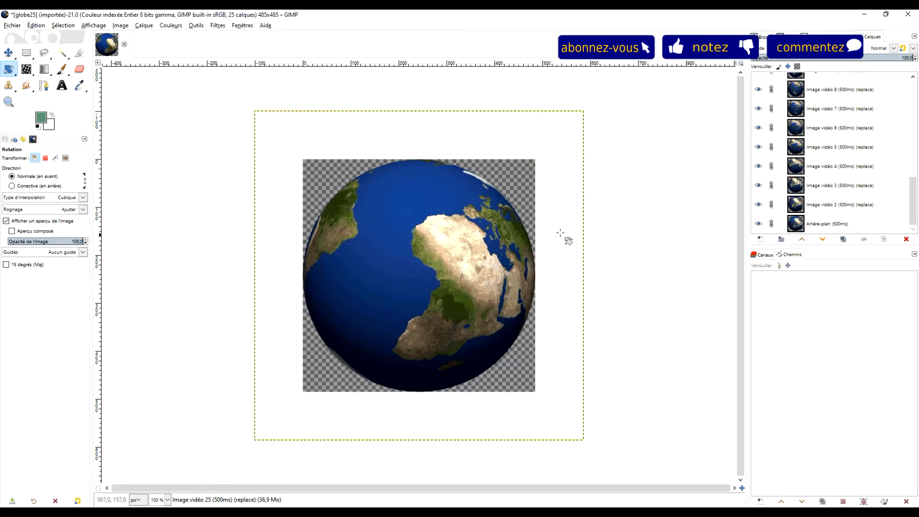
# Step: Set both the canvas width and height to 300 % with their proportions linked
pyautogui.click(124, 27)
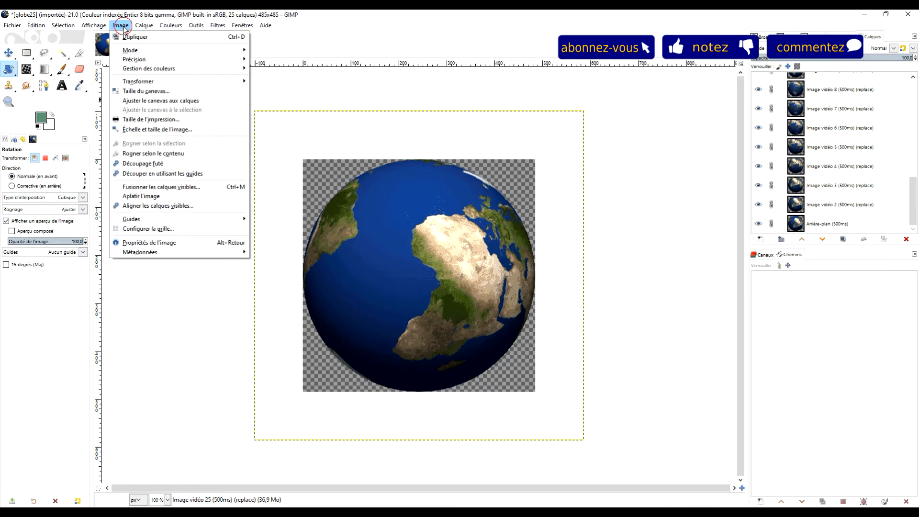
pyautogui.click(187, 93)
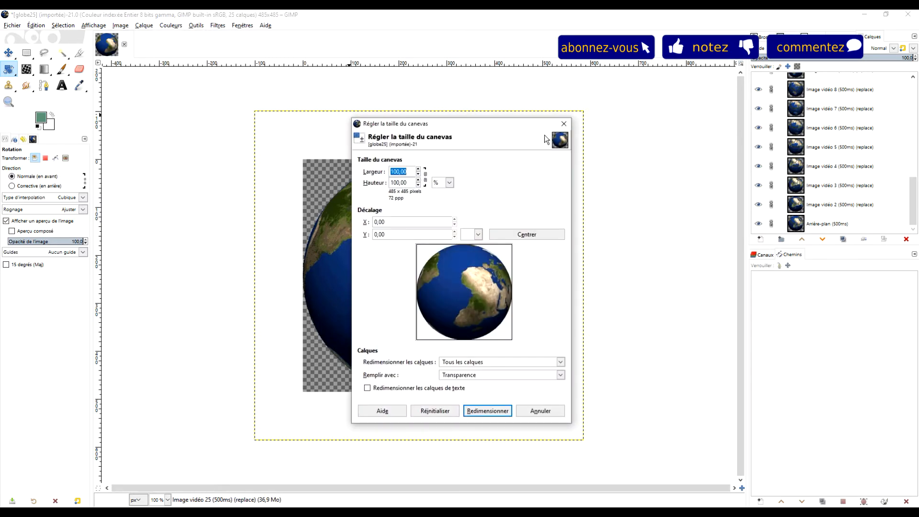
pyautogui.write('300')
pyautogui.press('Tab')
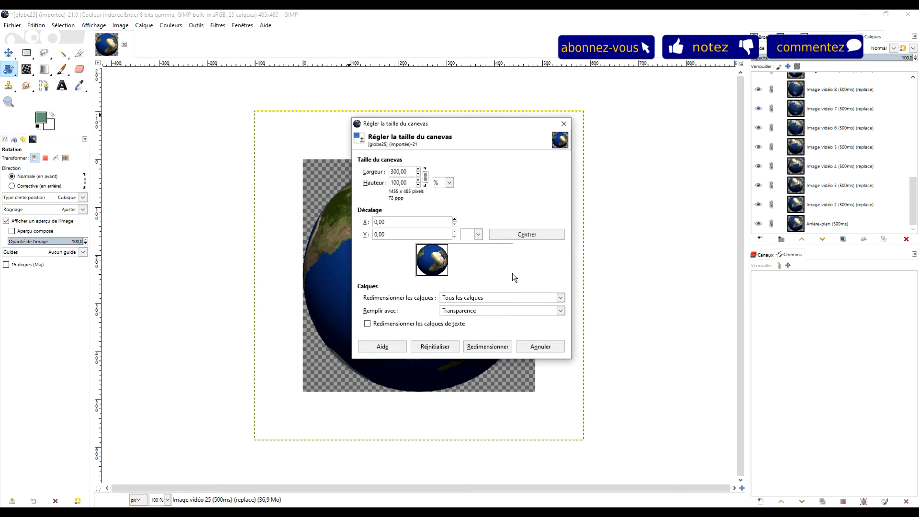
pyautogui.click(435, 346)
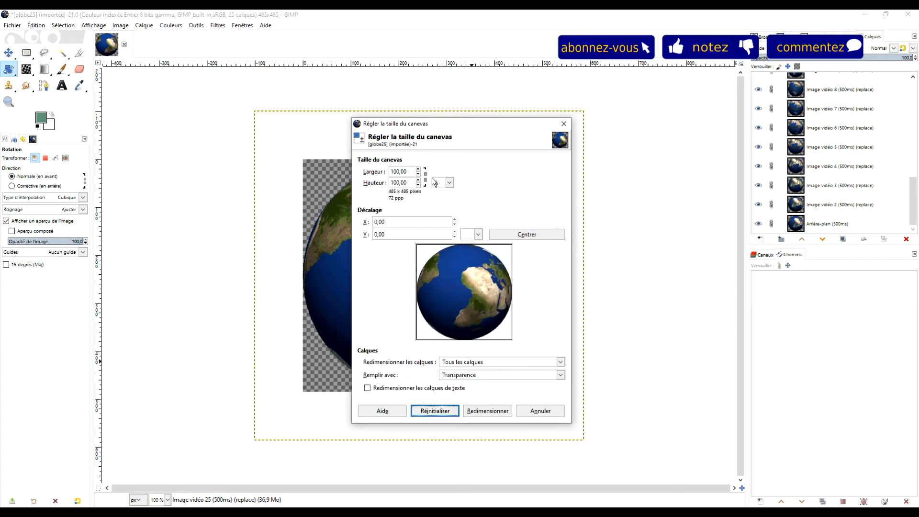
pyautogui.moveTo(410, 171); pyautogui.dragTo(374, 174)
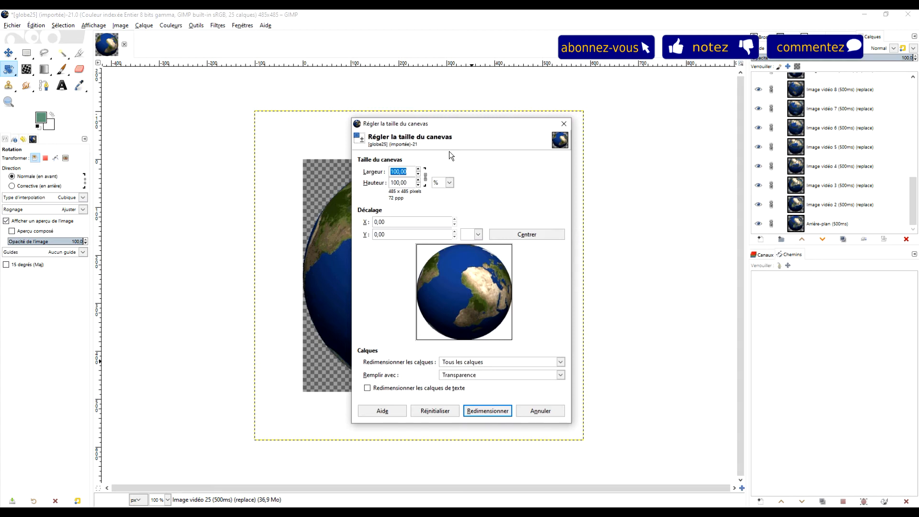
pyautogui.press('BackSpace')
pyautogui.write('300')
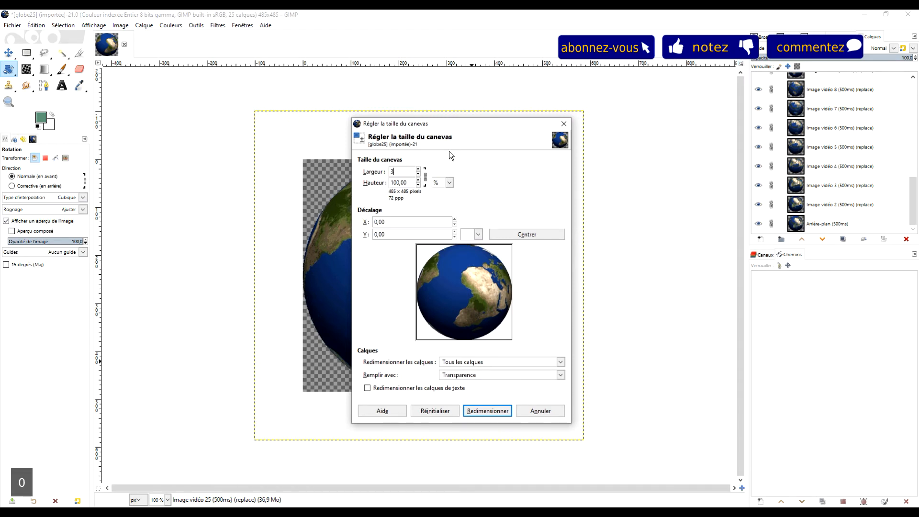
pyautogui.click(396, 182)
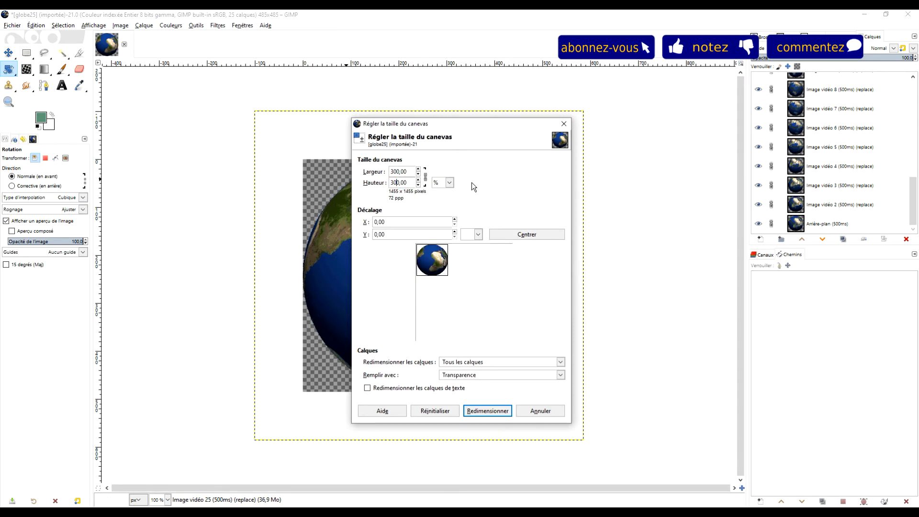
# Step: Offset the globe to about X 203, Y 123, and resize the canvas with its width unlinked and set to 400 %
pyautogui.moveTo(443, 257); pyautogui.dragTo(455, 267)
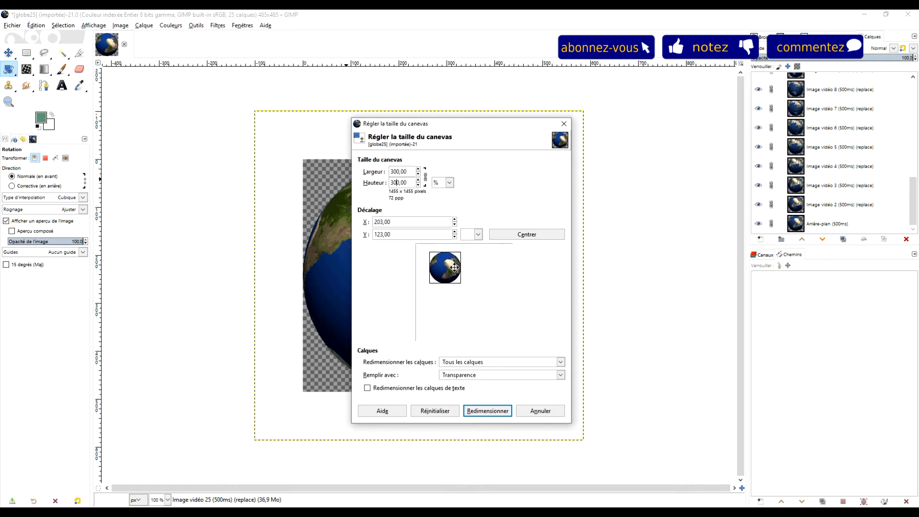
pyautogui.click(428, 179)
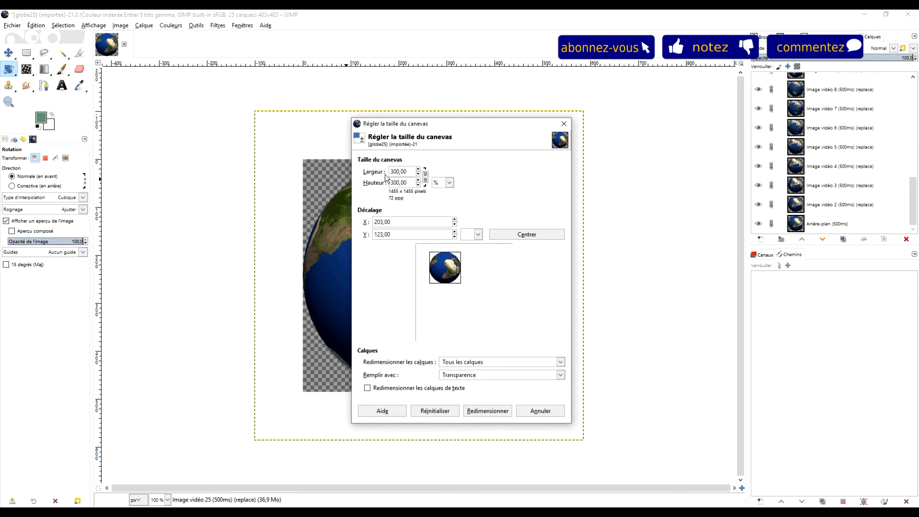
pyautogui.doubleClick(412, 172)
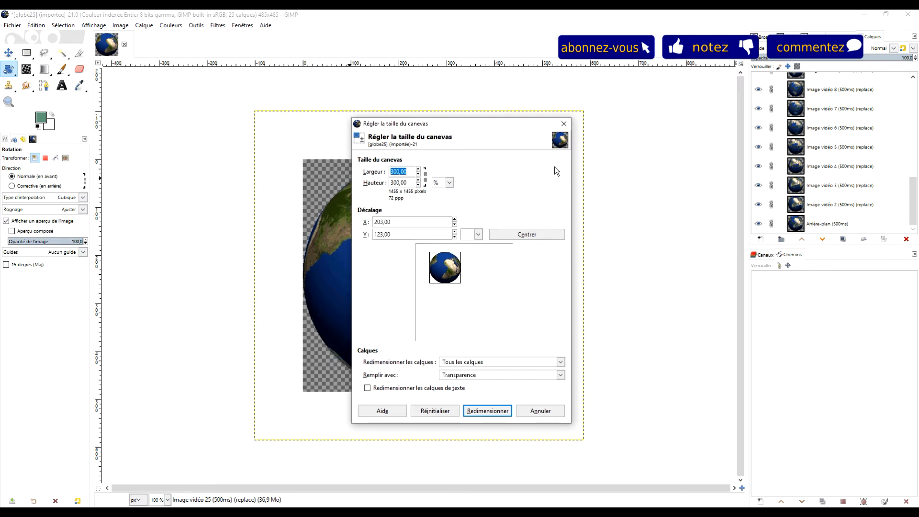
pyautogui.write('4')
pyautogui.click(400, 182)
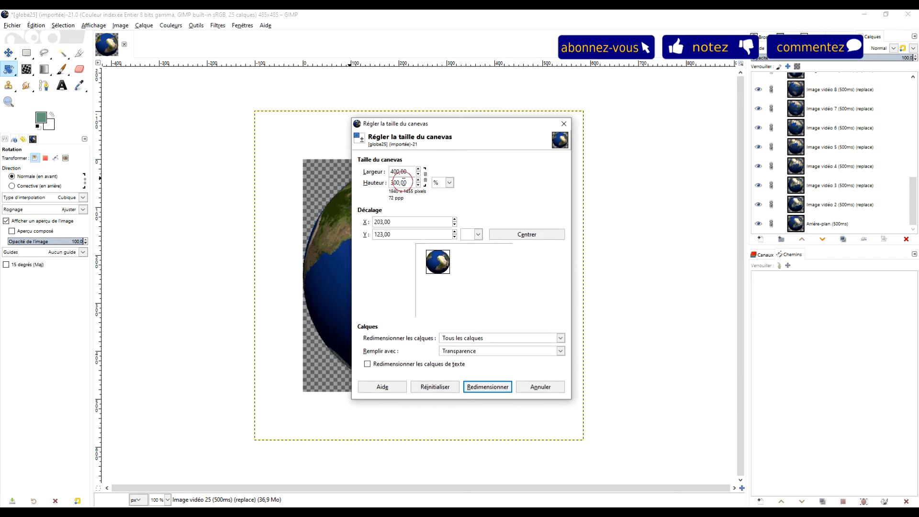
pyautogui.click(488, 387)
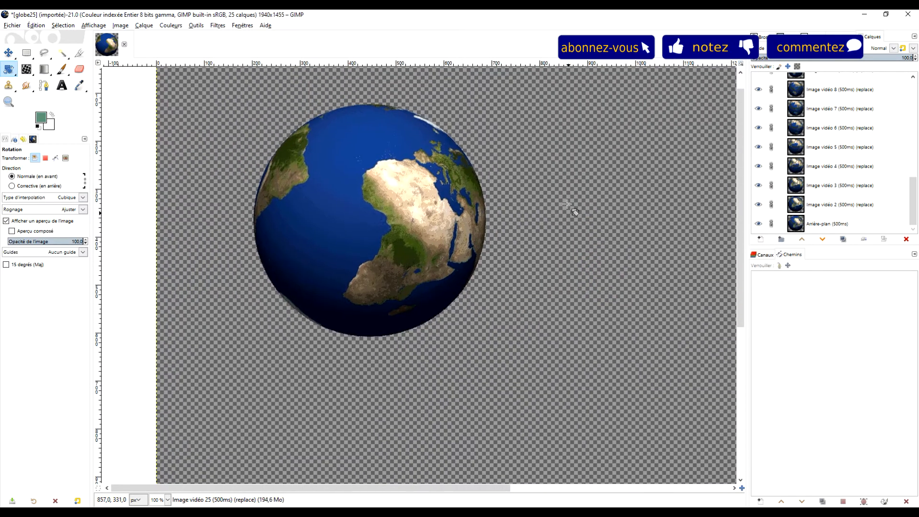
pyautogui.scroll(-2, 582, 266)
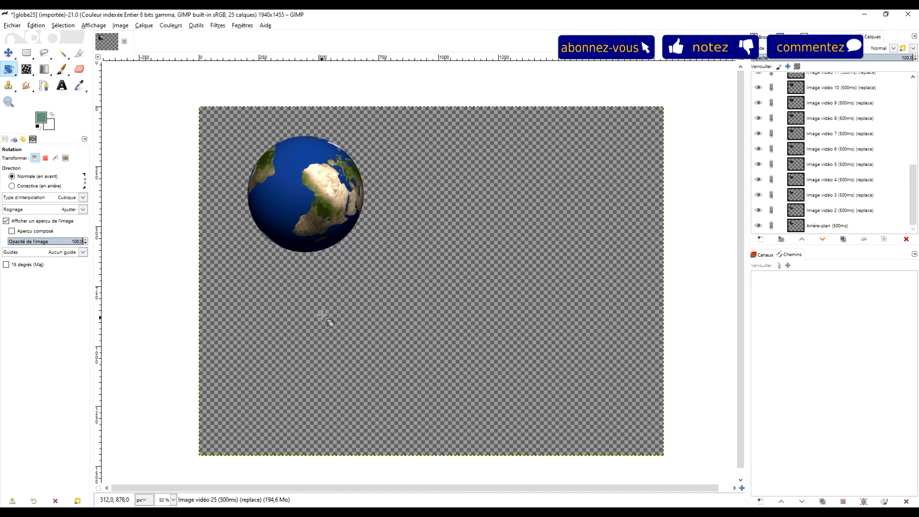
# Step: Open the image earth-4024600_1280.jpg from the globe terre folder
pyautogui.click(87, 510)
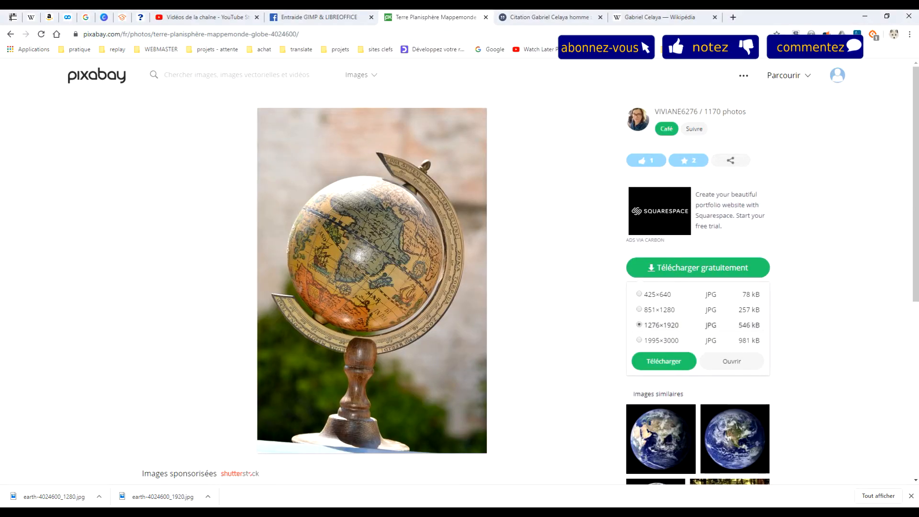
pyautogui.click(185, 510)
pyautogui.click(12, 26)
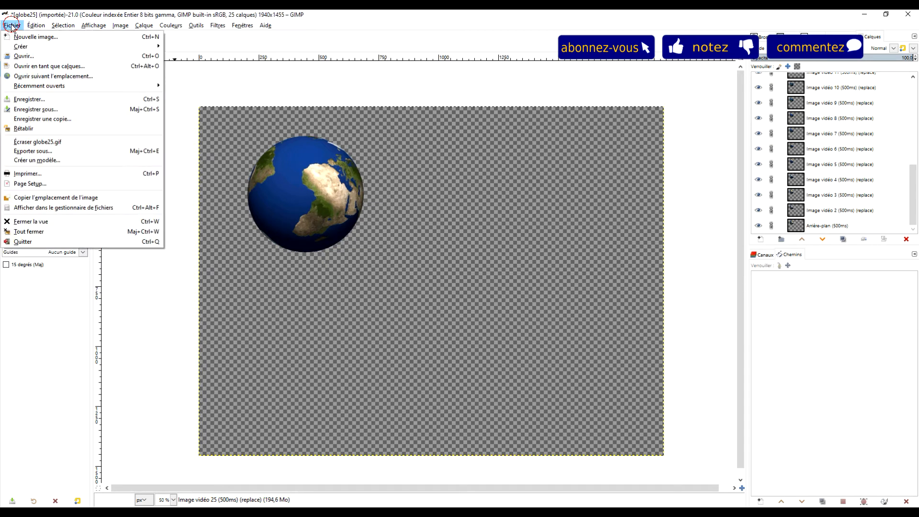
pyautogui.click(64, 56)
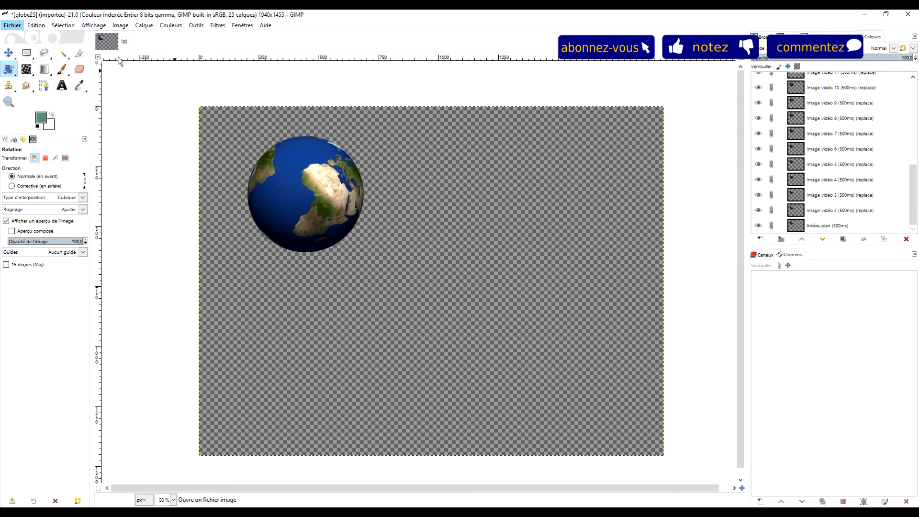
pyautogui.click(334, 117)
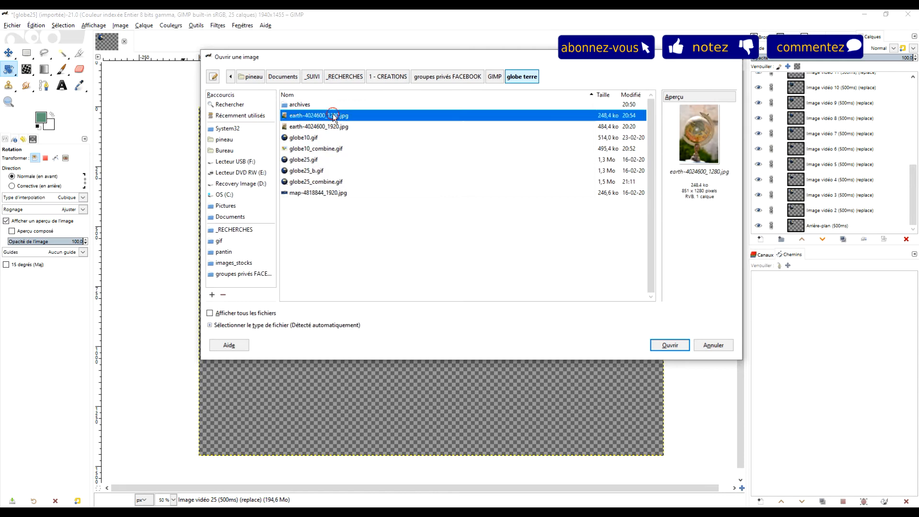
pyautogui.click(670, 345)
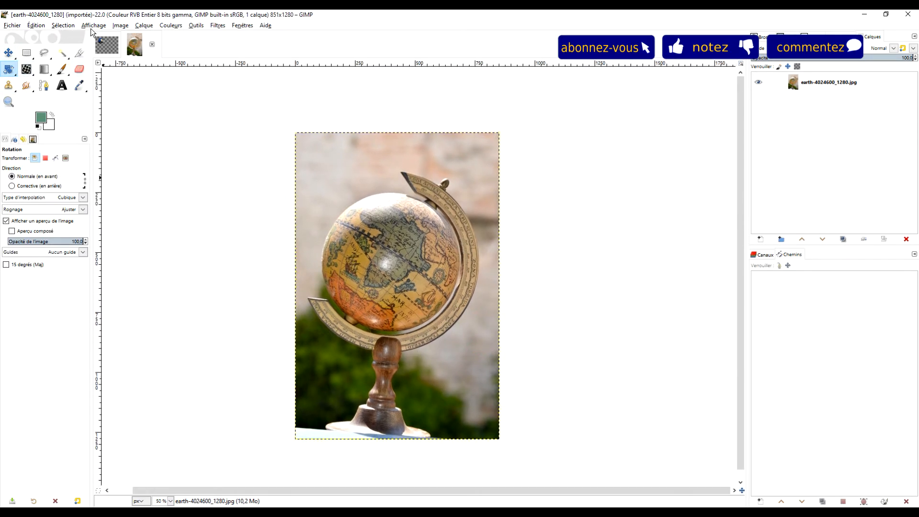
# Step: Show the grid over the antique globe photo
pyautogui.click(69, 26)
pyautogui.moveTo(93, 26)
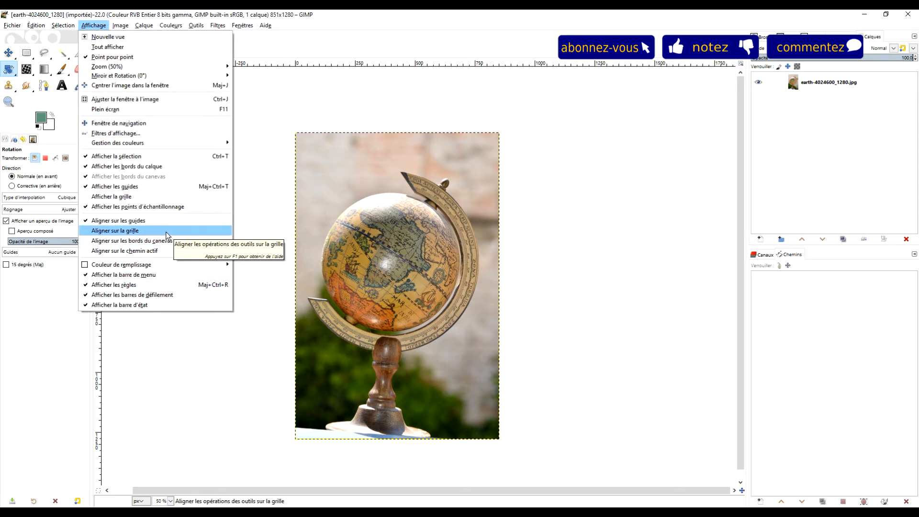
pyautogui.click(164, 196)
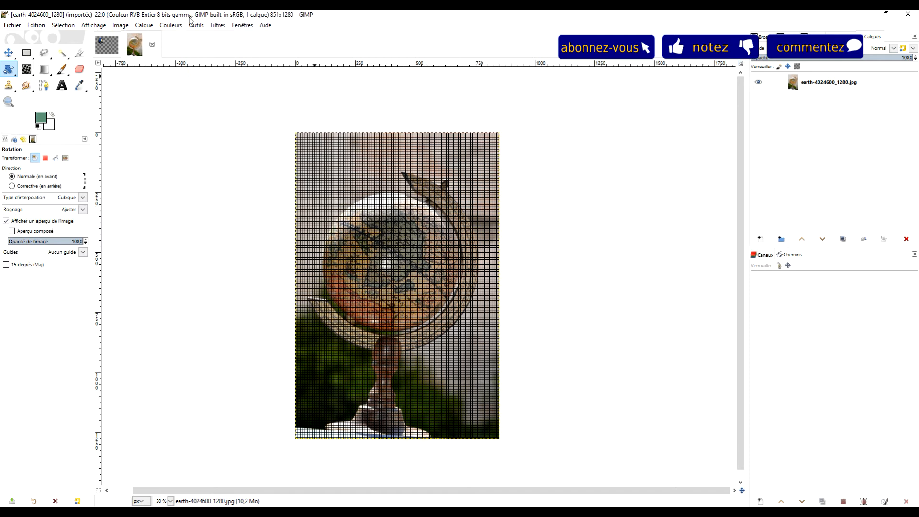
# Step: Set the grid spacing to 100 pixels horizontally and vertically
pyautogui.scroll(3, 375, 327)
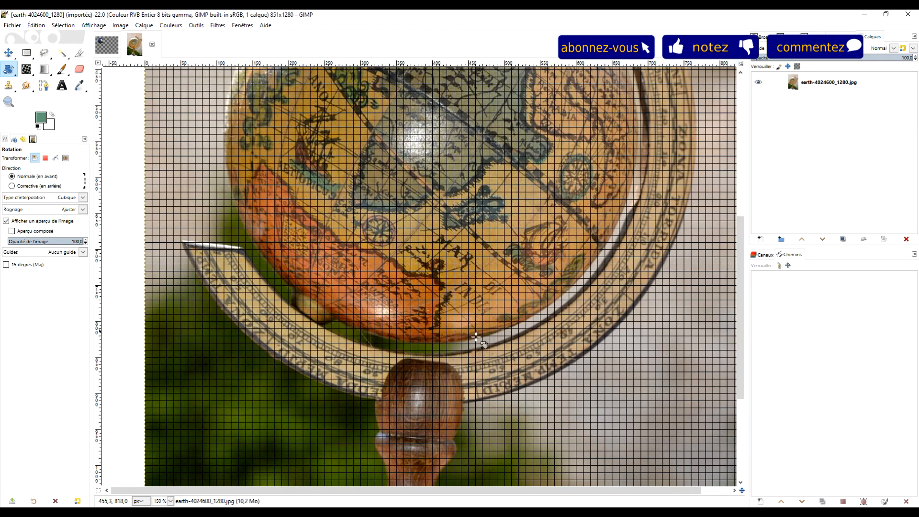
pyautogui.scroll(-2, 476, 338)
pyautogui.click(120, 27)
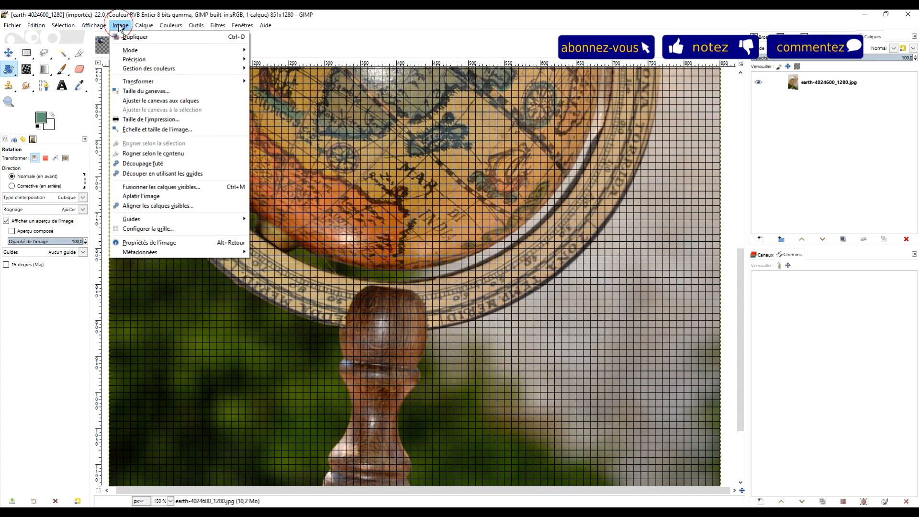
pyautogui.click(163, 229)
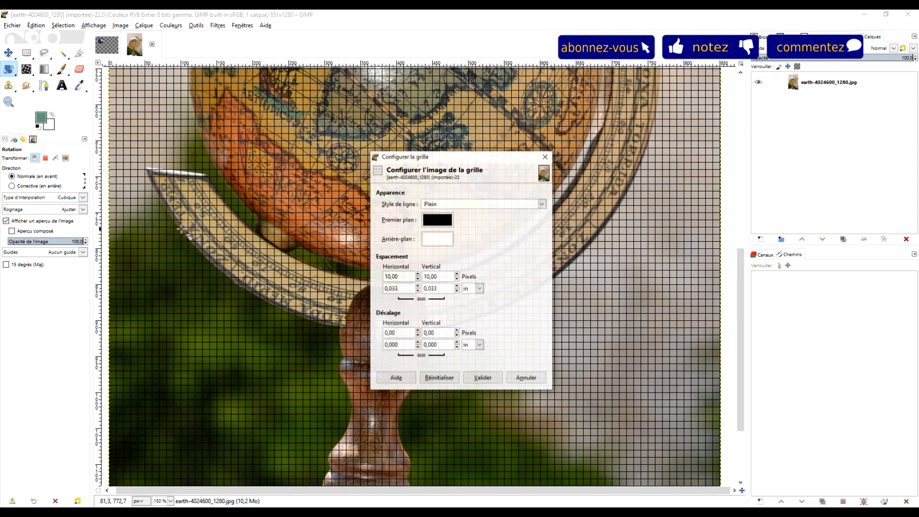
pyautogui.doubleClick(403, 277)
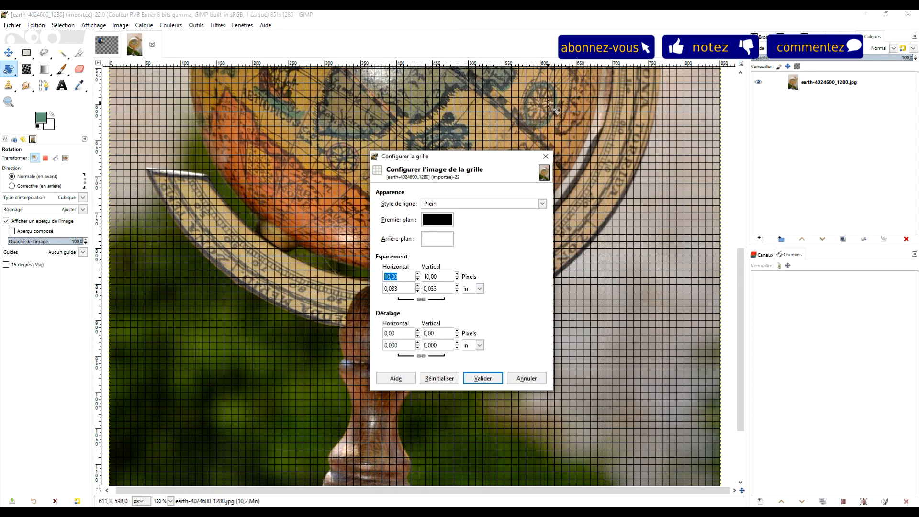
pyautogui.write('100')
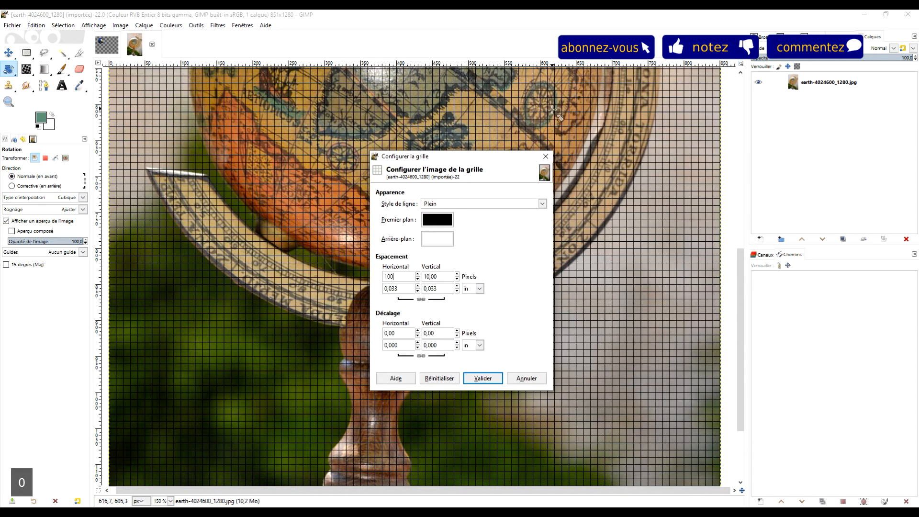
pyautogui.press('Tab')
pyautogui.click(481, 378)
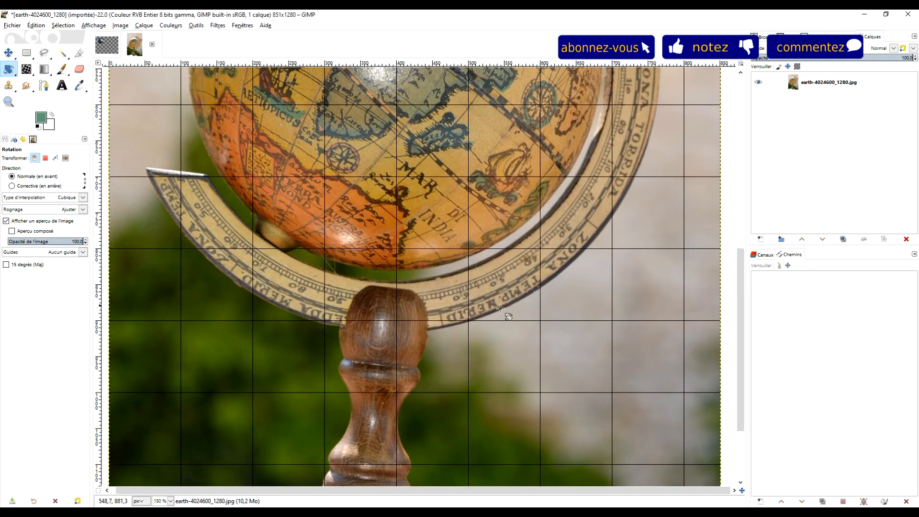
# Step: Rotate the antique globe photo by about -4.67° around its centre to straighten the stand against the grid
pyautogui.scroll(-2, 457, 300)
pyautogui.scroll(2, 457, 299)
pyautogui.scroll(-1, 459, 303)
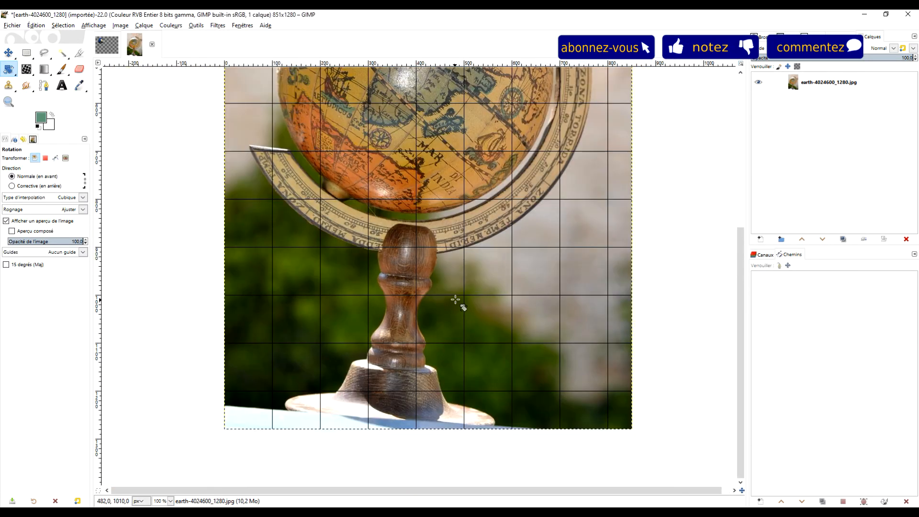
pyautogui.scroll(-1, 458, 303)
pyautogui.scroll(1, 490, 317)
pyautogui.scroll(-1, 490, 317)
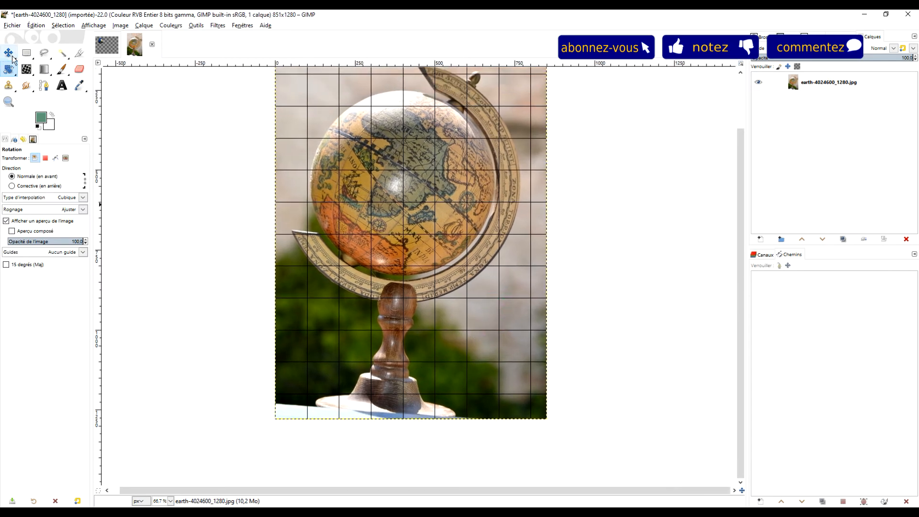
pyautogui.moveTo(372, 358); pyautogui.dragTo(388, 366)
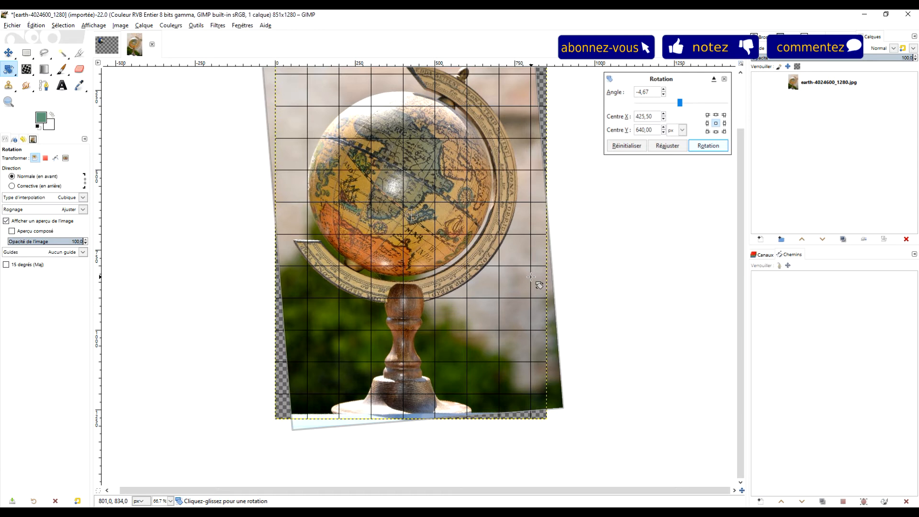
pyautogui.press('Return')
pyautogui.scroll(-2, 493, 196)
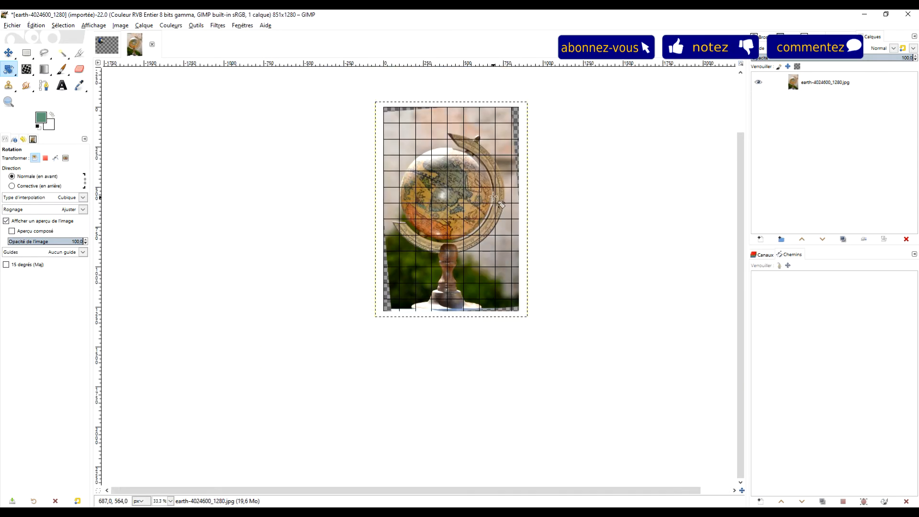
# Step: Add a white, full-opacity layer mask to the earth-4024600_1280.jpg layer
pyautogui.scroll(2, 493, 196)
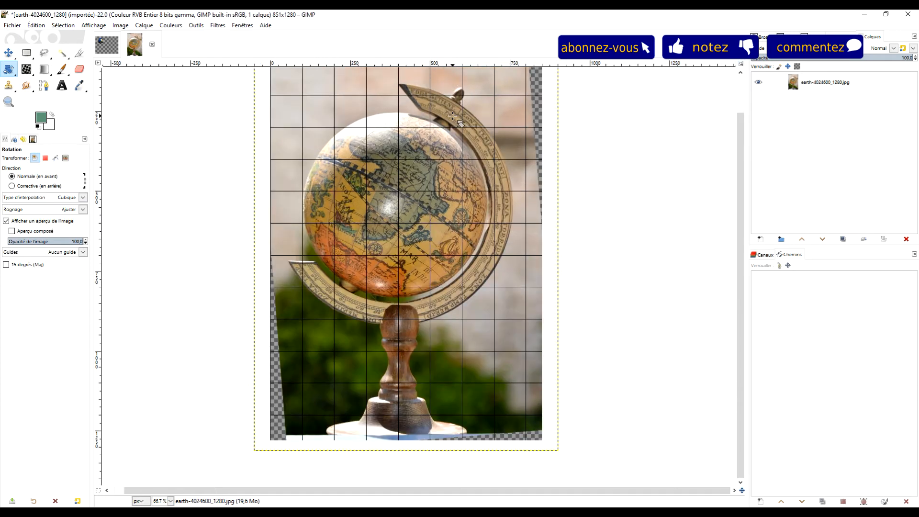
pyautogui.scroll(2, 452, 116)
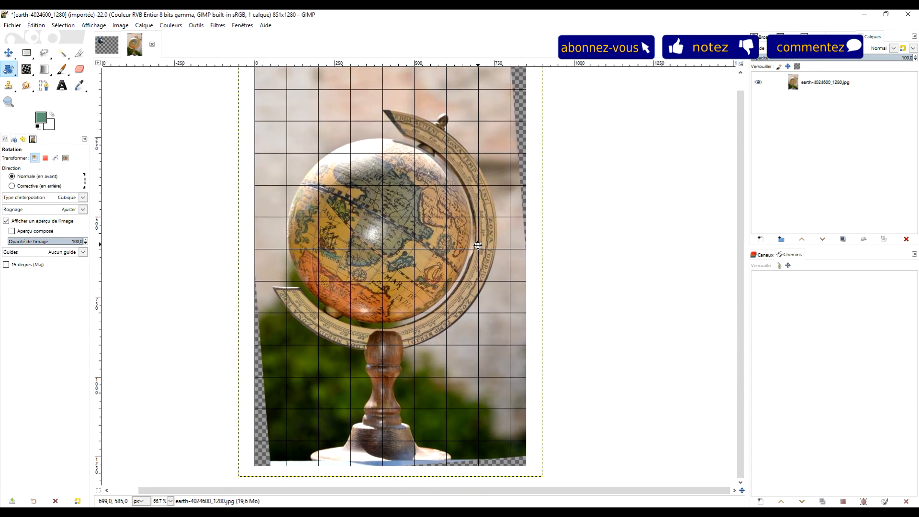
pyautogui.rightClick(798, 81)
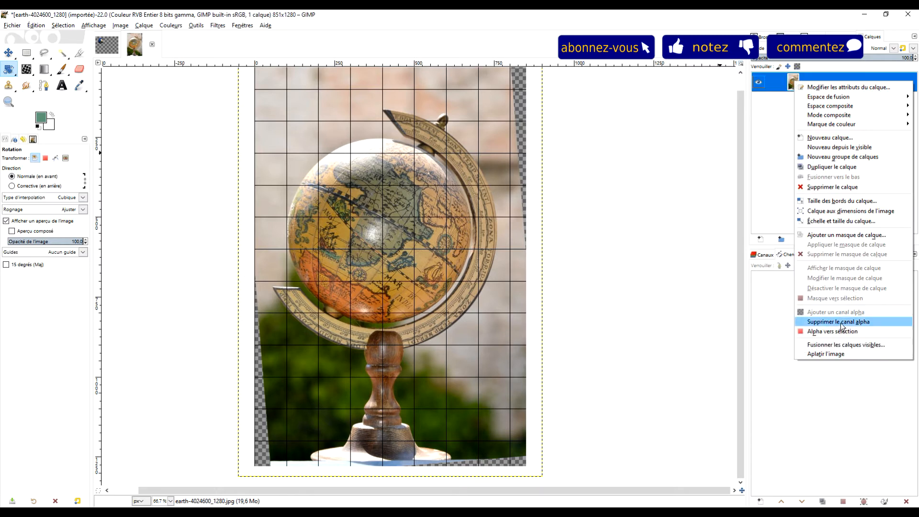
pyautogui.click(859, 235)
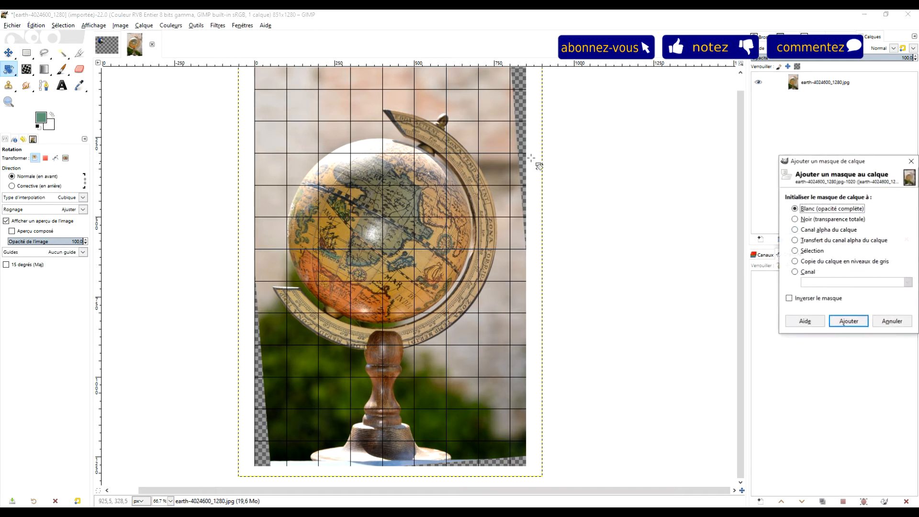
pyautogui.click(858, 321)
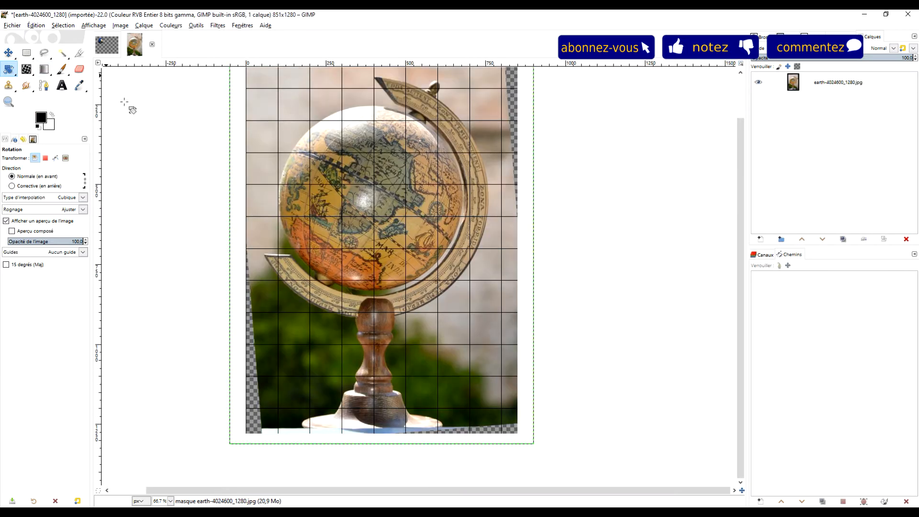
# Step: Draw an elliptical selection tightly around the antique globe's sphere, about 574 × 579 px at X 103, Y 255
pyautogui.rightClick(26, 54)
pyautogui.click(80, 65)
pyautogui.moveTo(259, 93); pyautogui.dragTo(465, 294)
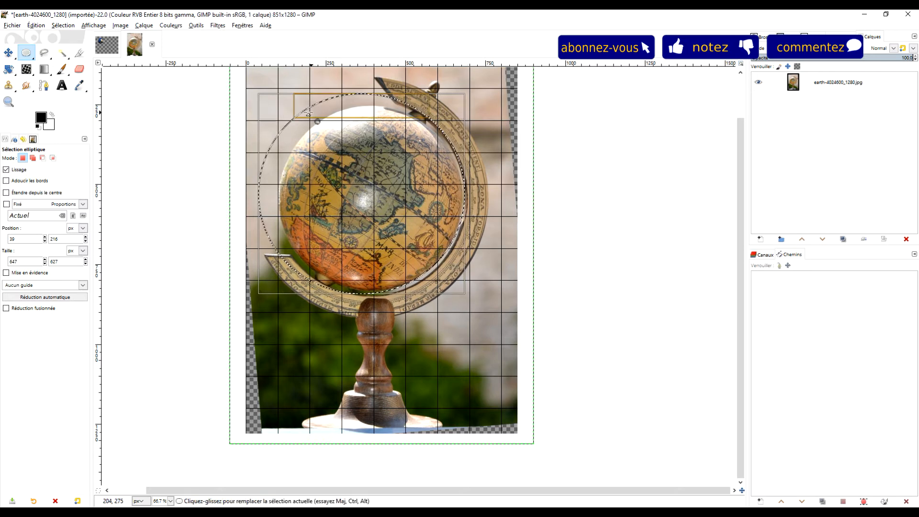
pyautogui.moveTo(276, 106); pyautogui.dragTo(293, 115)
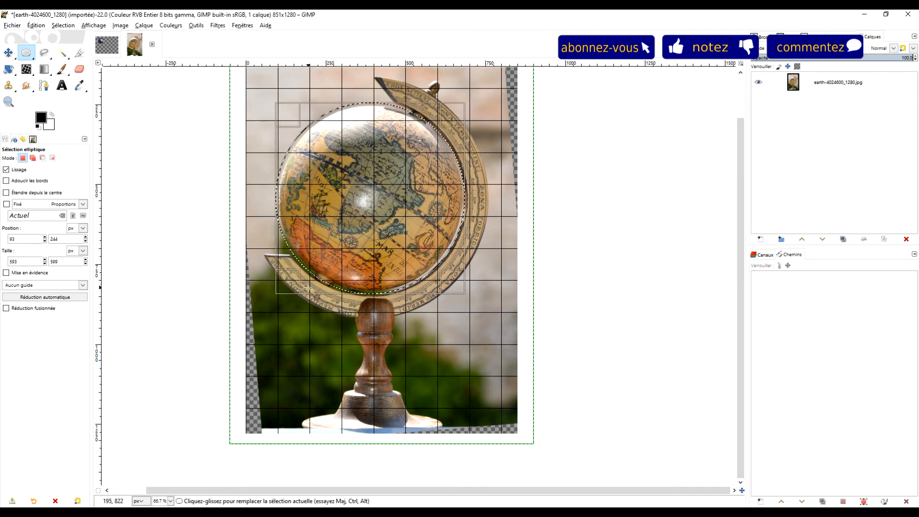
pyautogui.hotkey('ctrl', 'z')
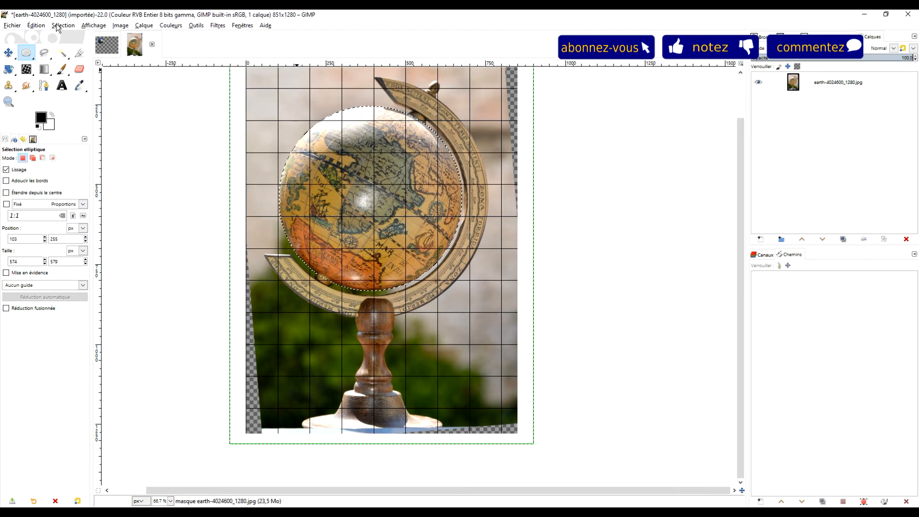
# Step: Fill the elliptical selection on the layer mask with the black foreground colour and hide the grid
pyautogui.click(58, 26)
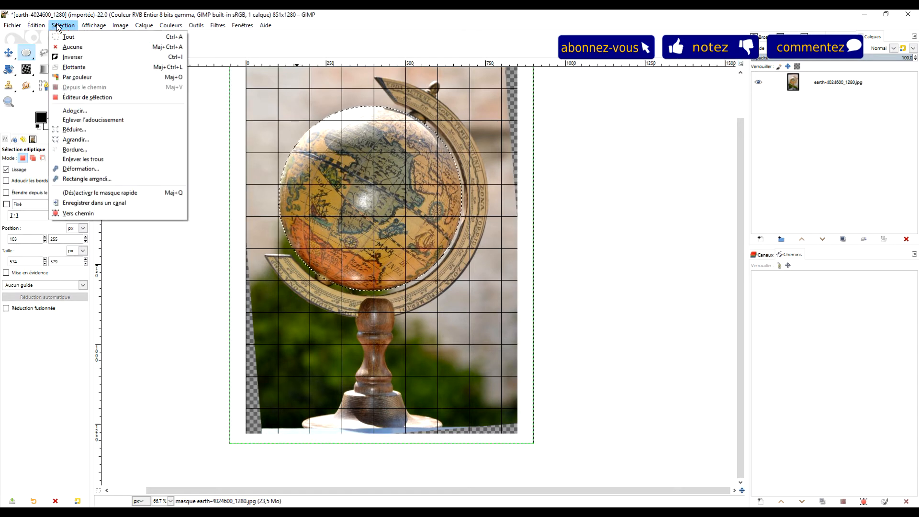
pyautogui.moveTo(36, 25)
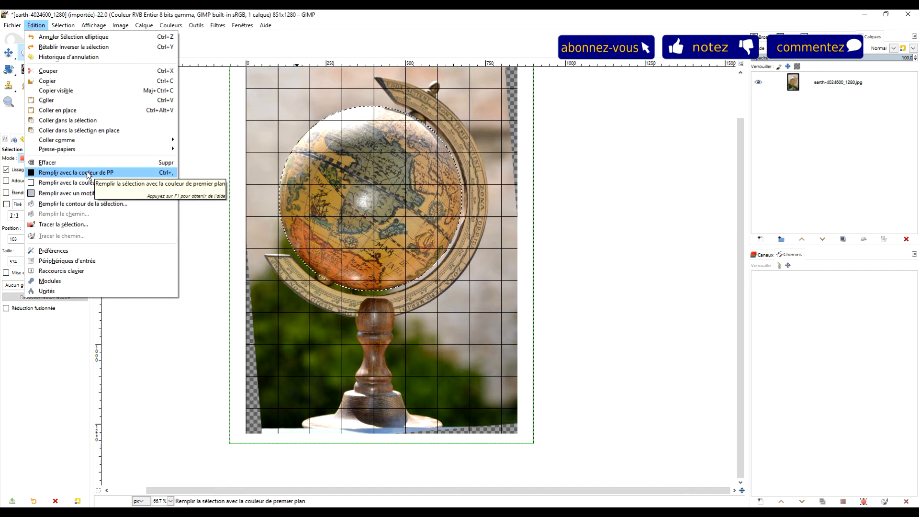
pyautogui.click(87, 173)
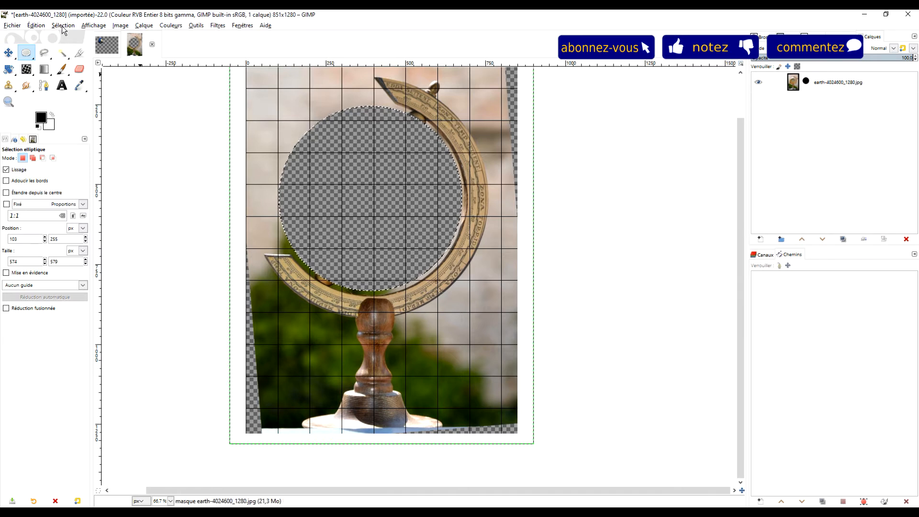
pyautogui.click(93, 25)
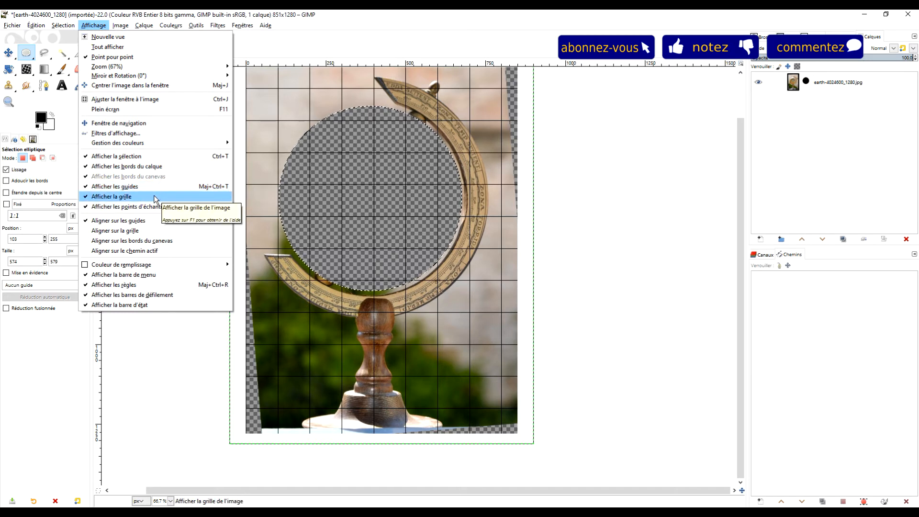
pyautogui.click(156, 199)
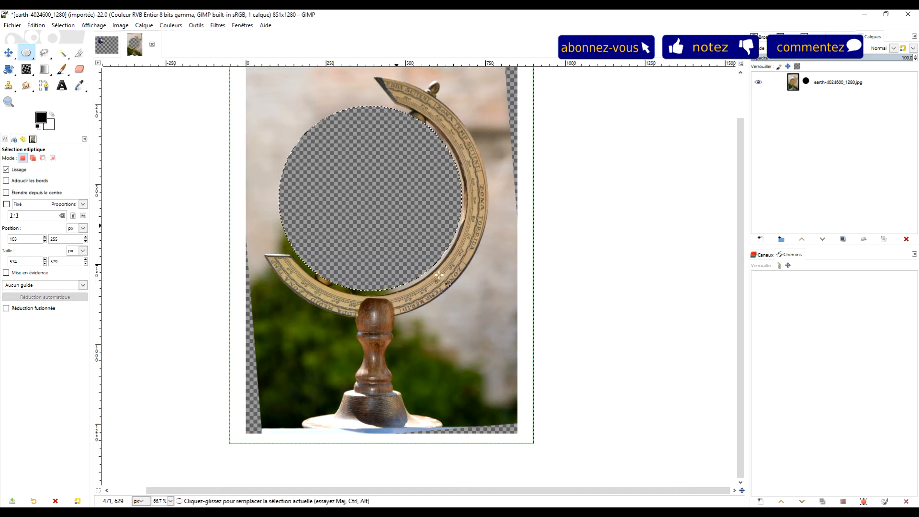
# Step: Add a freehand selection of the background right of the pillar and base, and fill it with black on the mask
pyautogui.press('f')
pyautogui.scroll(2, 437, 398)
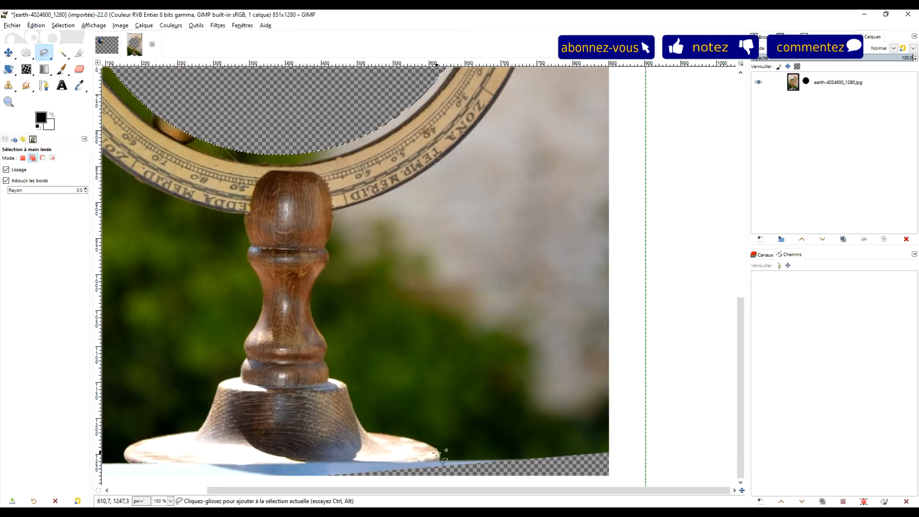
pyautogui.click(436, 452)
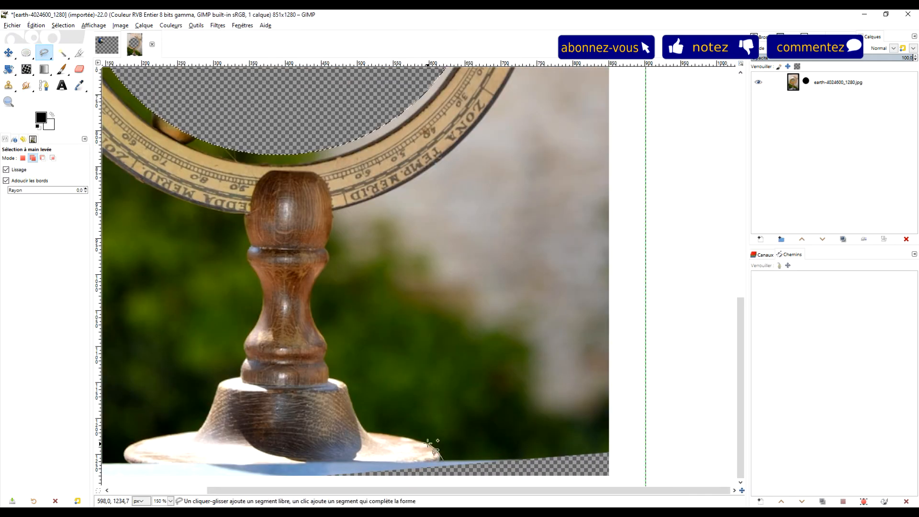
pyautogui.moveTo(377, 432); pyautogui.dragTo(325, 363)
pyautogui.moveTo(328, 259); pyautogui.dragTo(330, 239)
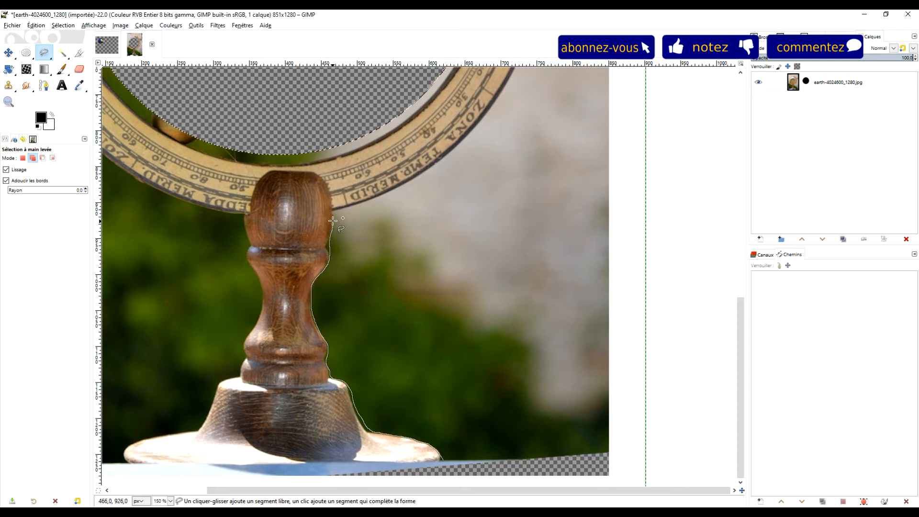
pyautogui.moveTo(390, 194)
pyautogui.mouseDown()
pyautogui.moveTo(524, 172)
pyautogui.moveTo(605, 285)
pyautogui.moveTo(628, 449)
pyautogui.moveTo(523, 470)
pyautogui.moveTo(443, 465)
pyautogui.mouseUp()
pyautogui.press('Return')
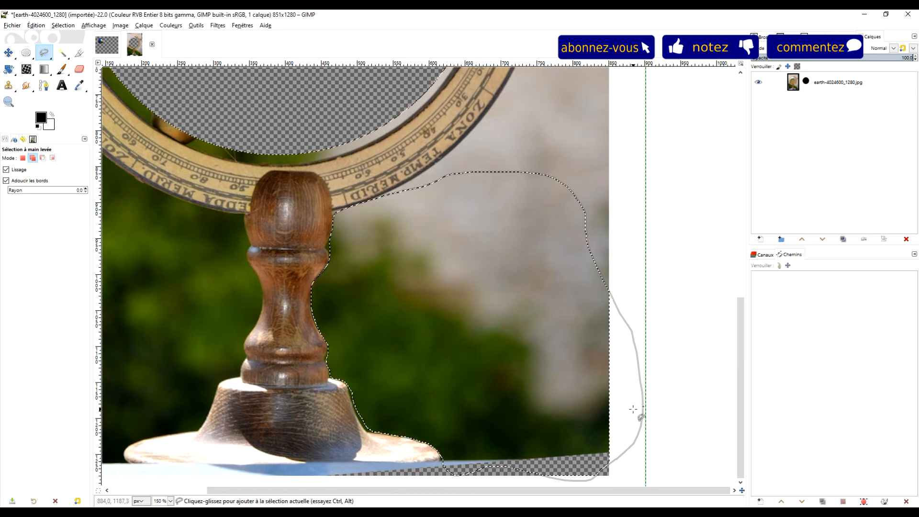
pyautogui.click(36, 26)
pyautogui.click(48, 160)
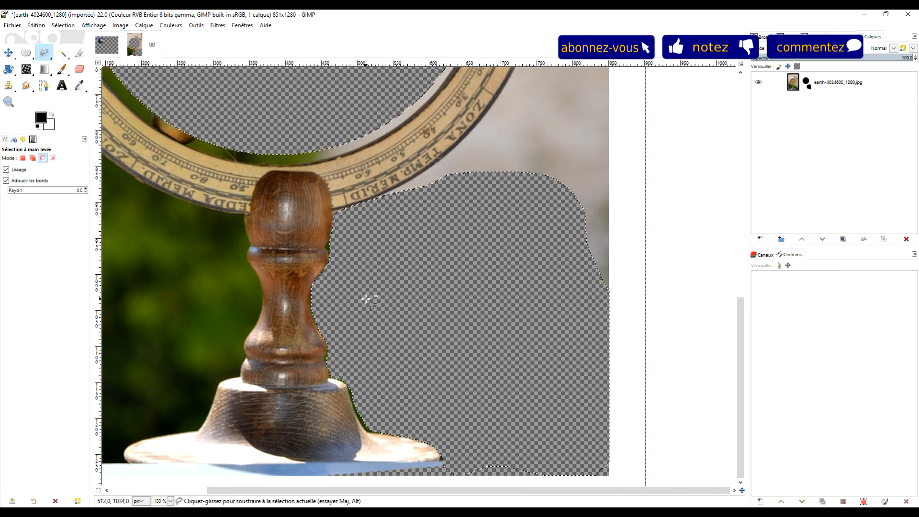
# Step: Apply the layer mask to the stand cutout and set the layer to the image size
pyautogui.scroll(-2, 338, 280)
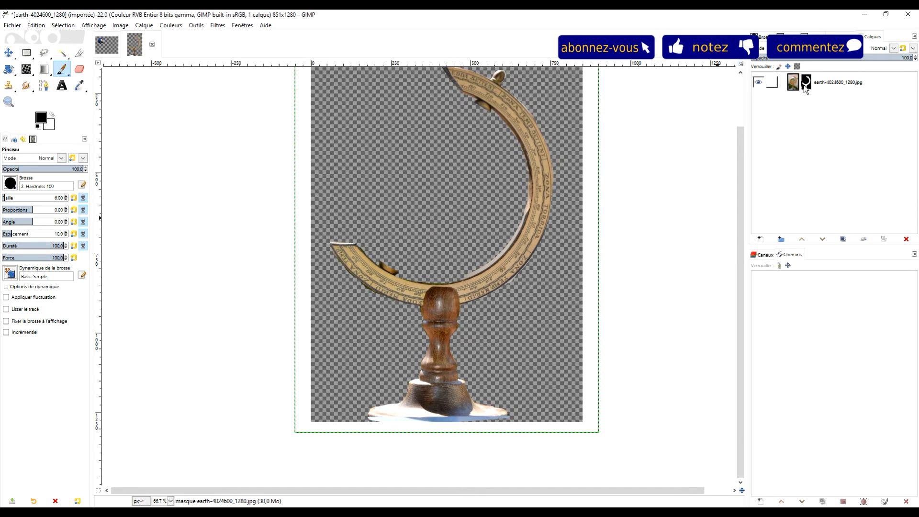
pyautogui.rightClick(806, 85)
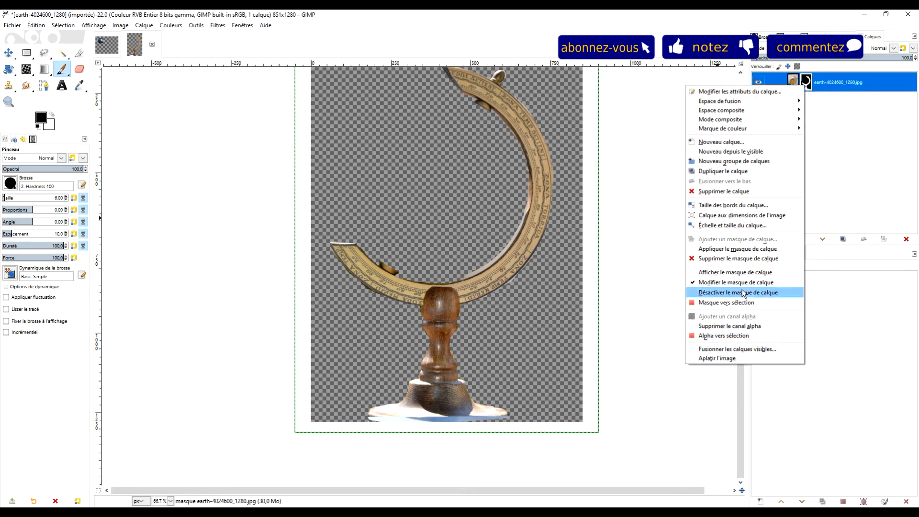
pyautogui.click(805, 82)
pyautogui.rightClick(808, 85)
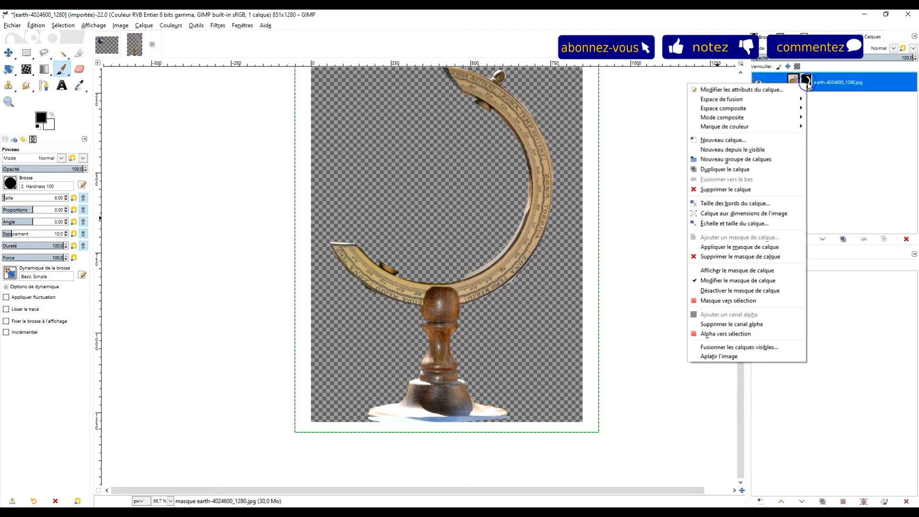
pyautogui.click(739, 247)
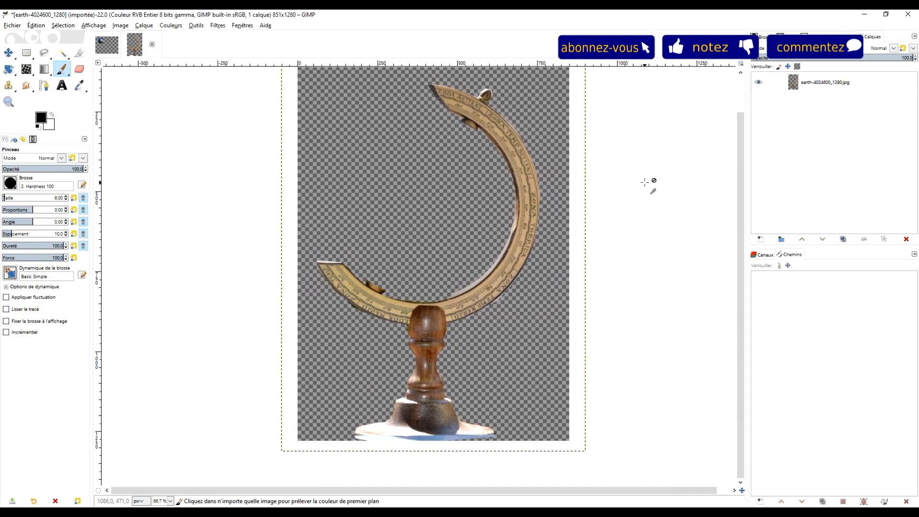
pyautogui.rightClick(795, 84)
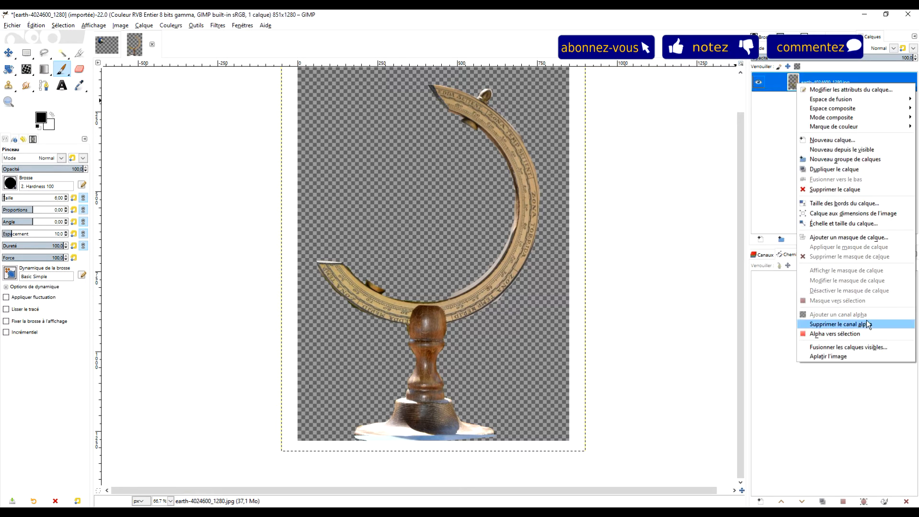
pyautogui.click(872, 215)
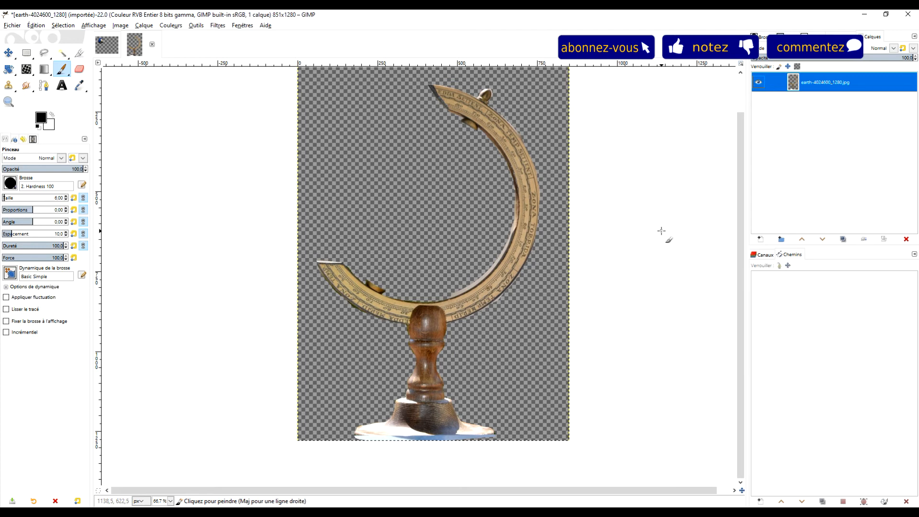
# Step: Copy the entire stand cutout and switch to the animated globe25 image
pyautogui.hotkey('ctrl', 'a')
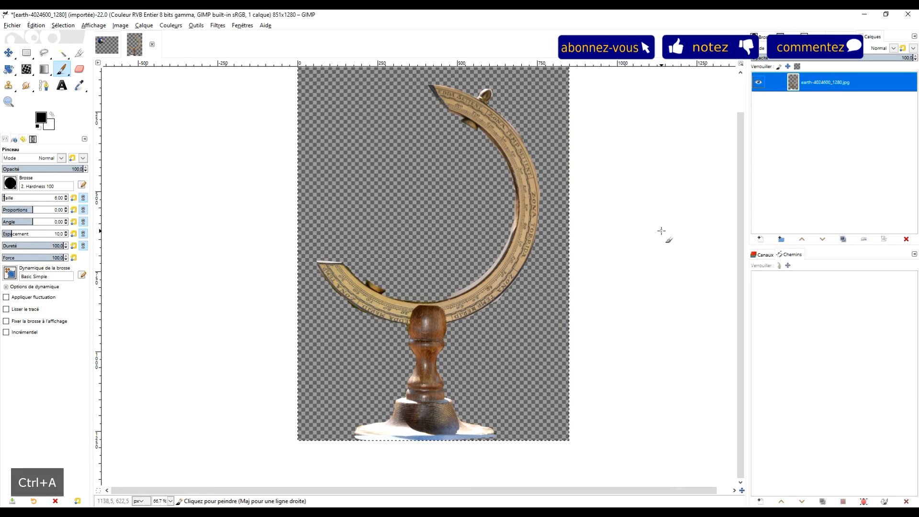
pyautogui.hotkey('ctrl', 'c')
pyautogui.click(106, 44)
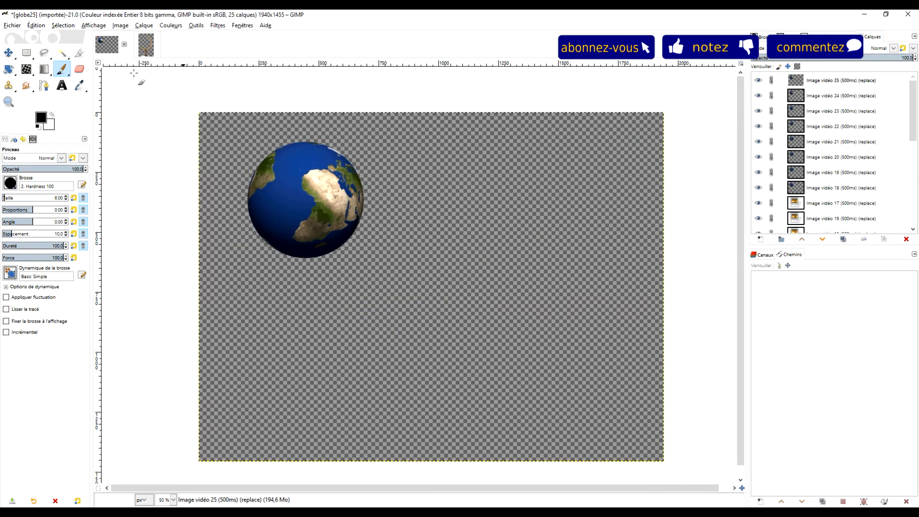
# Step: Paste the copied stand as a new layer directly above the Arrière-plan (500ms) frame
pyautogui.scroll(-5, 831, 208)
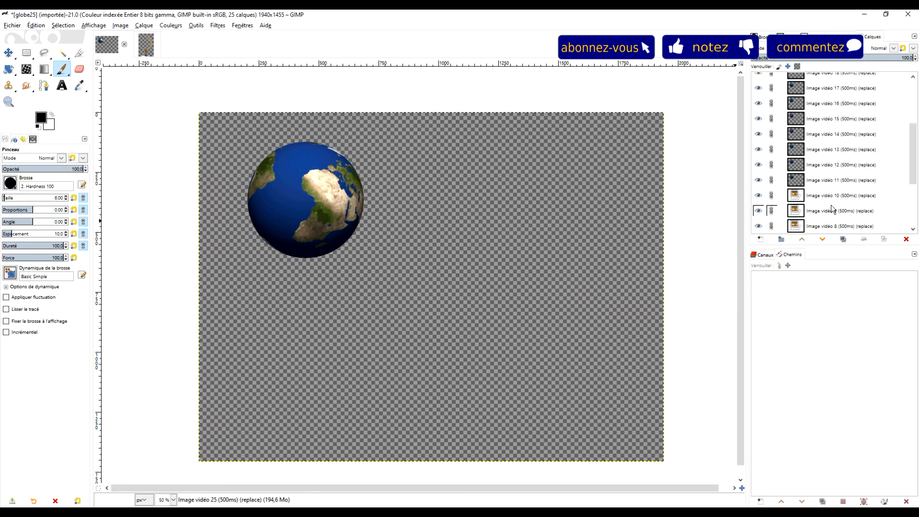
pyautogui.click(832, 225)
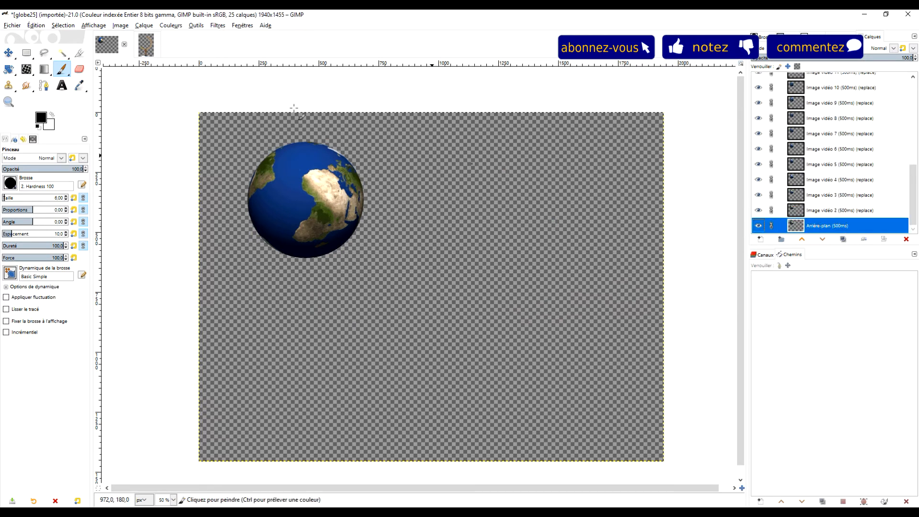
pyautogui.click(23, 26)
pyautogui.moveTo(35, 30)
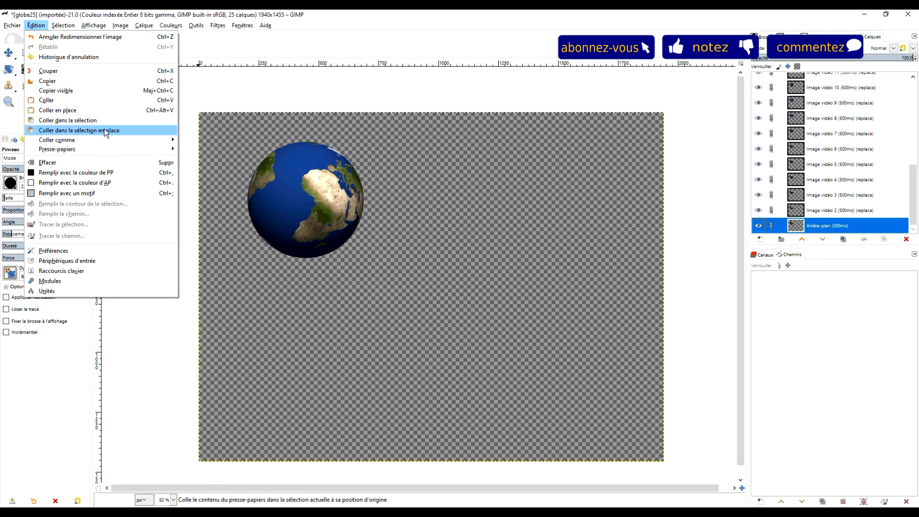
pyautogui.moveTo(110, 140)
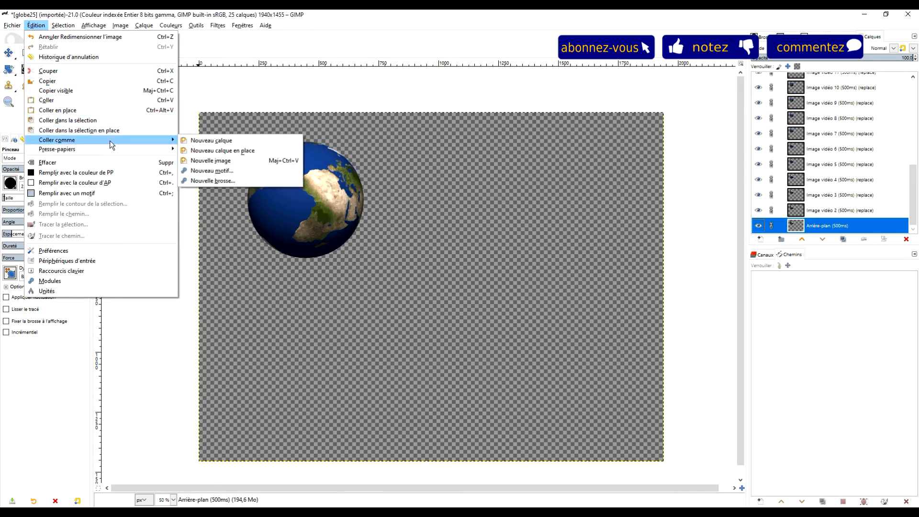
pyautogui.click(225, 140)
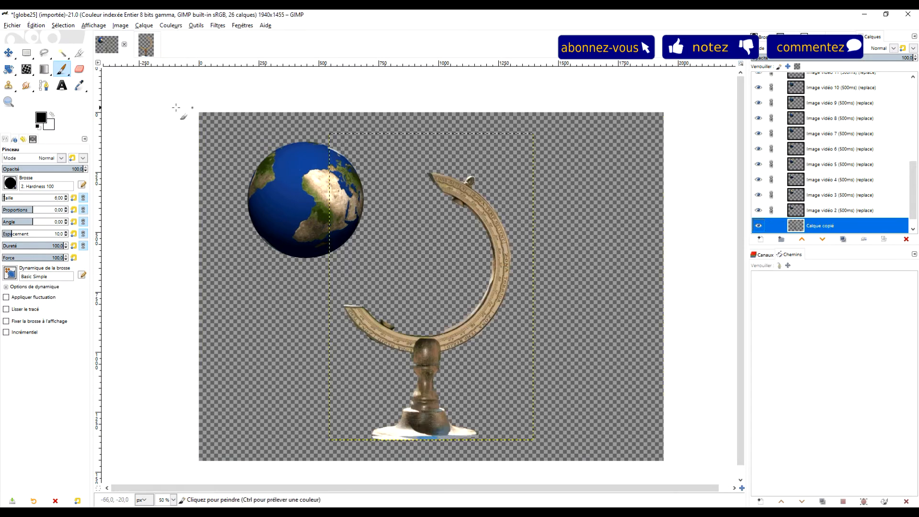
# Step: Move the pasted stand so its arc surrounds the globe, and scale it down proportionally to 748 × 1125 px
pyautogui.click(8, 53)
pyautogui.moveTo(502, 255); pyautogui.dragTo(388, 196)
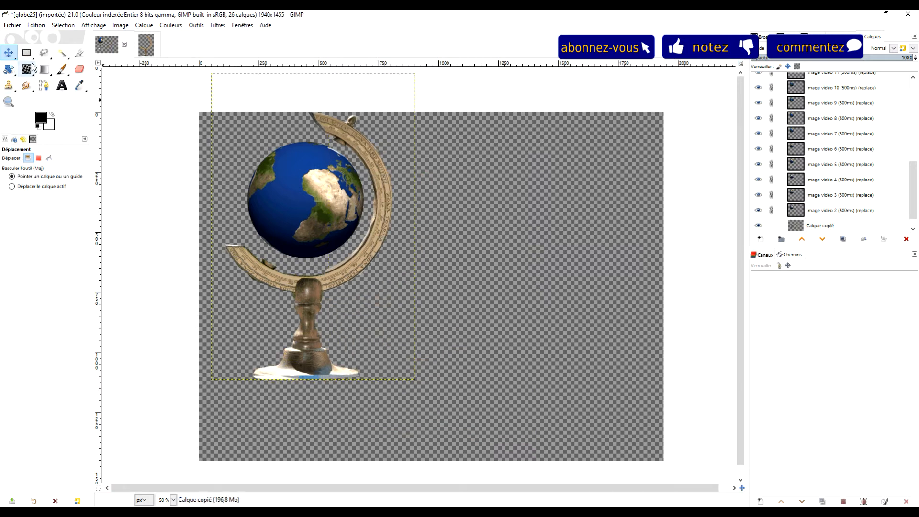
pyautogui.rightClick(9, 69)
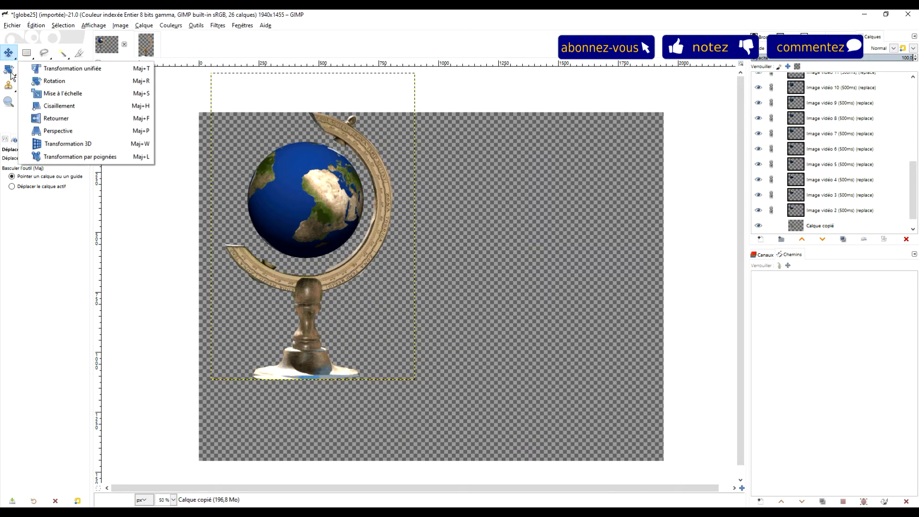
pyautogui.click(64, 93)
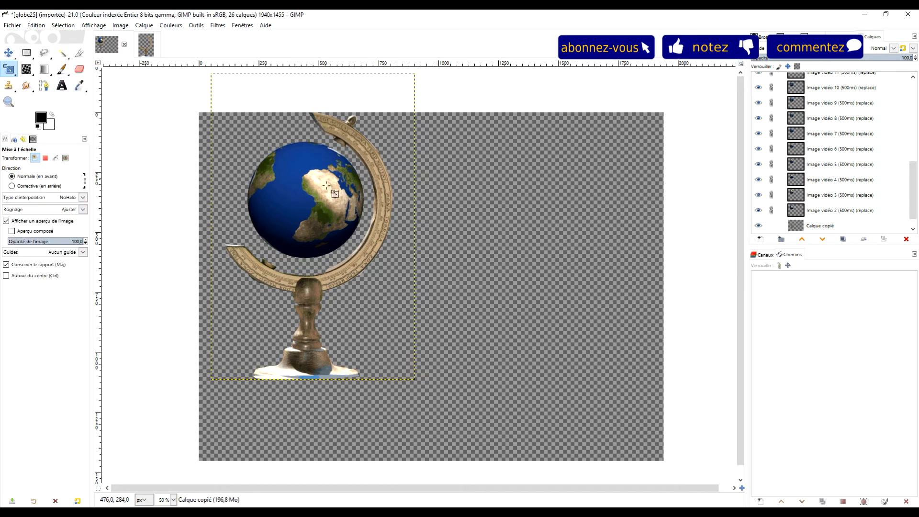
pyautogui.click(339, 279)
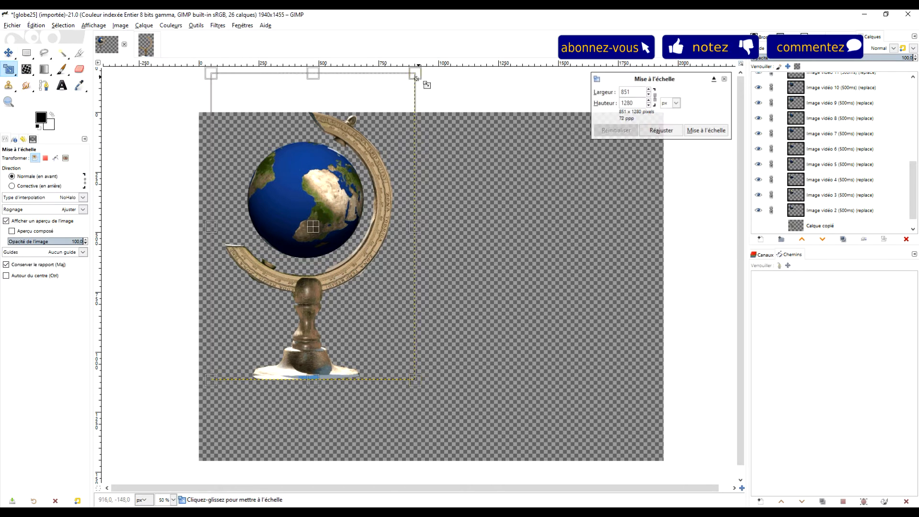
pyautogui.moveTo(415, 73); pyautogui.dragTo(391, 111)
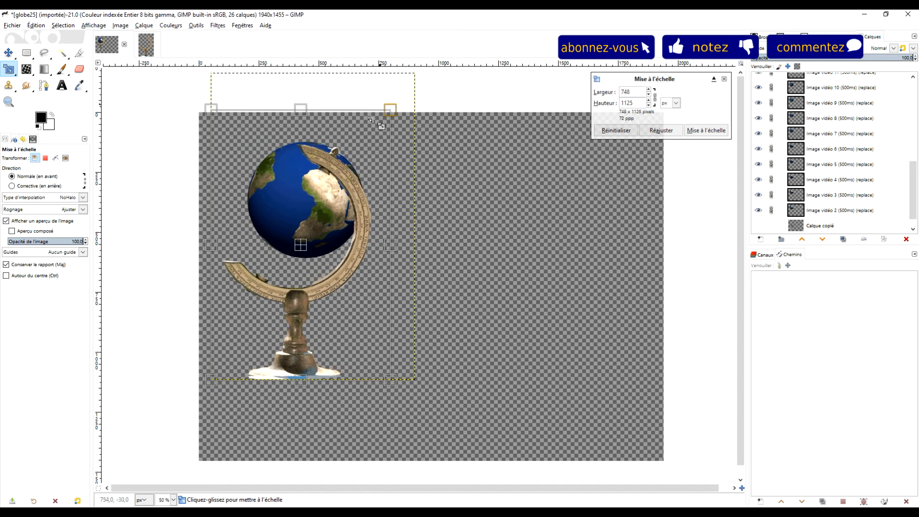
# Step: Fit the stand's arc closely around the globe by scaling it proportionally to 705 × 1061 px and repositioning it, and apply the scaling
pyautogui.moveTo(312, 246); pyautogui.dragTo(320, 230)
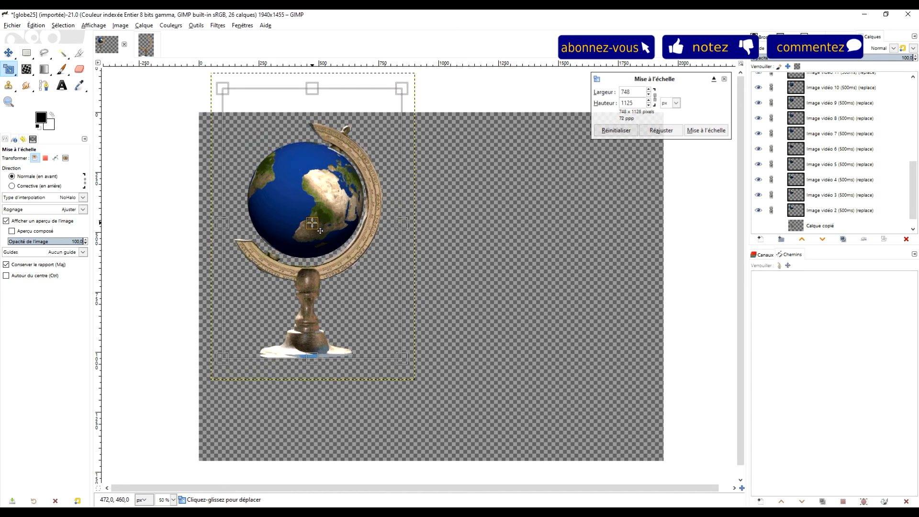
pyautogui.moveTo(404, 91); pyautogui.dragTo(393, 113)
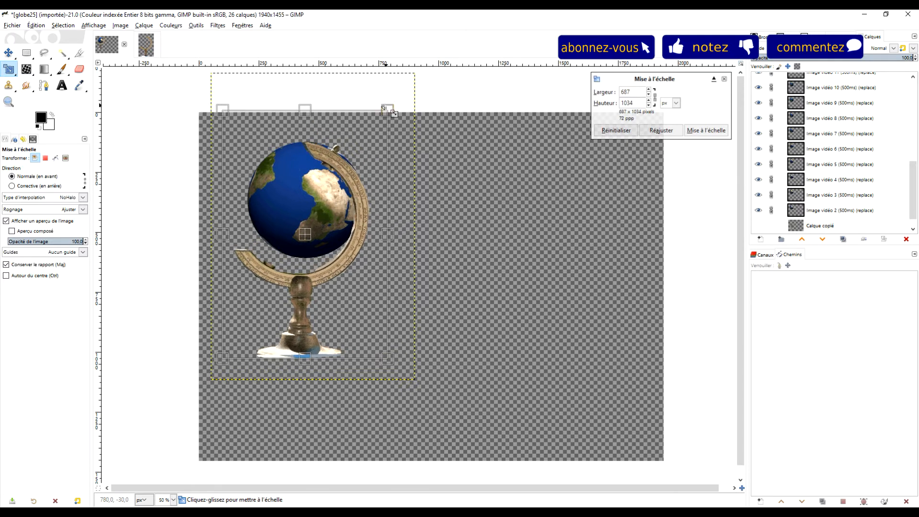
pyautogui.moveTo(314, 244); pyautogui.dragTo(323, 232)
pyautogui.moveTo(234, 342); pyautogui.dragTo(230, 349)
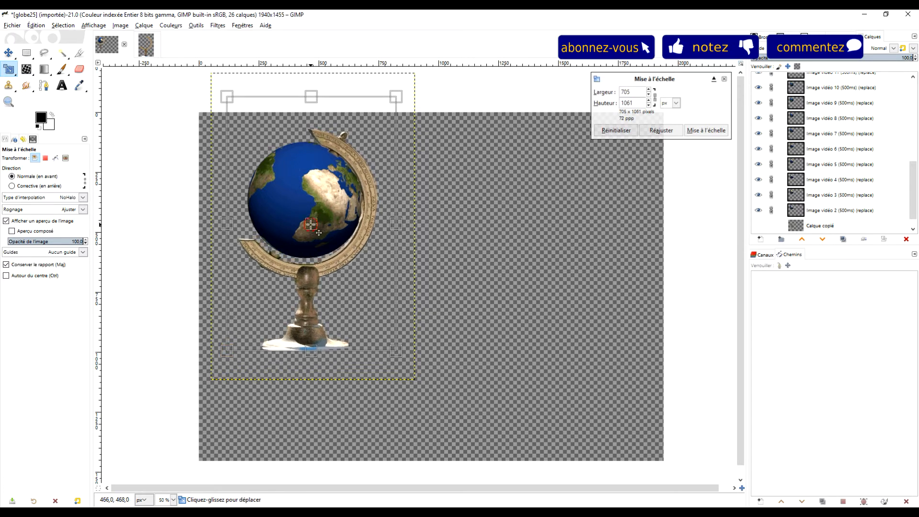
pyautogui.moveTo(318, 233); pyautogui.dragTo(322, 229)
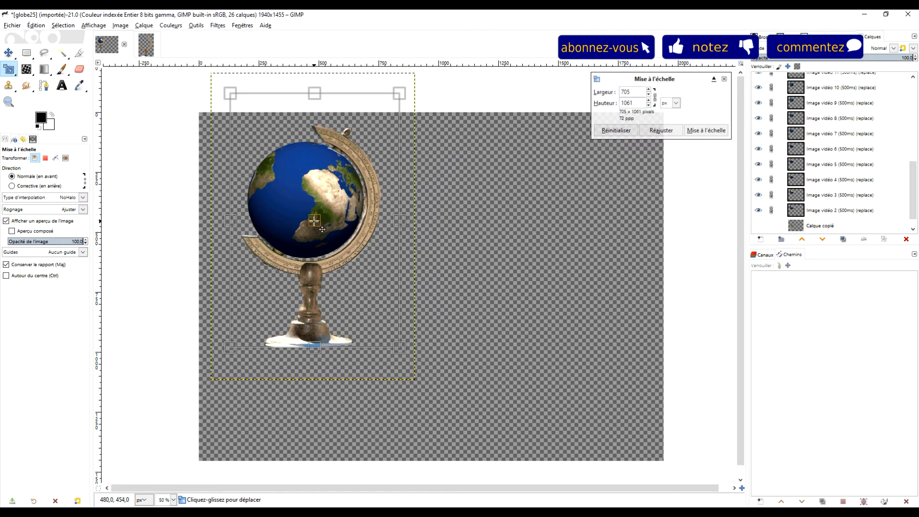
pyautogui.moveTo(322, 229); pyautogui.dragTo(325, 230)
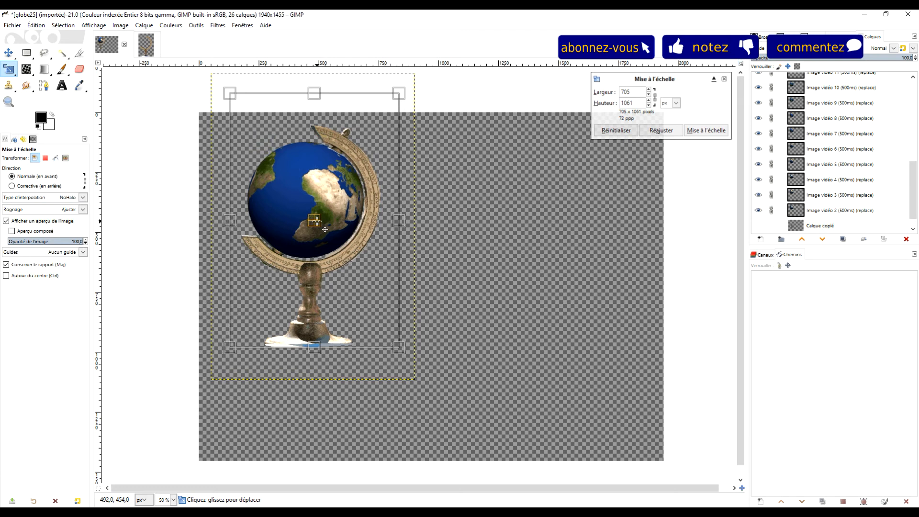
pyautogui.click(699, 131)
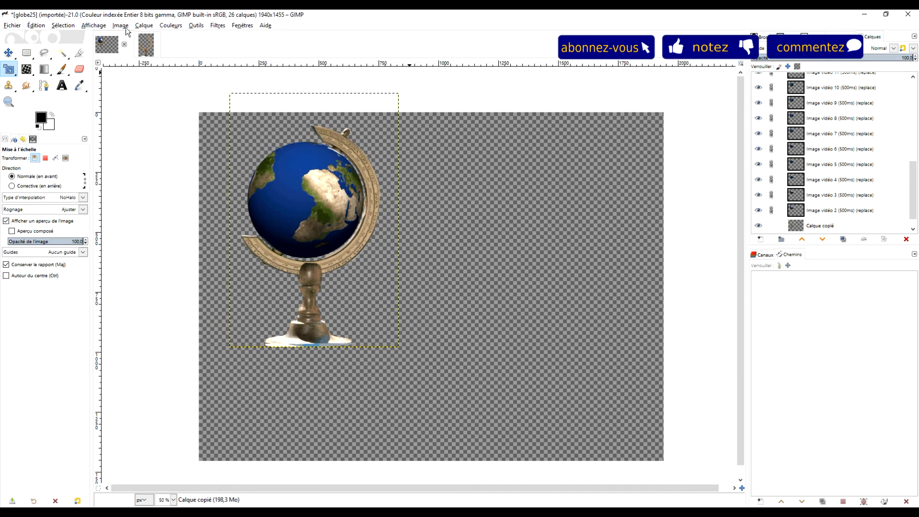
# Step: Place the stand layer below the Arrière-plan (500ms) frame and set it to the image size
pyautogui.scroll(-1, 820, 205)
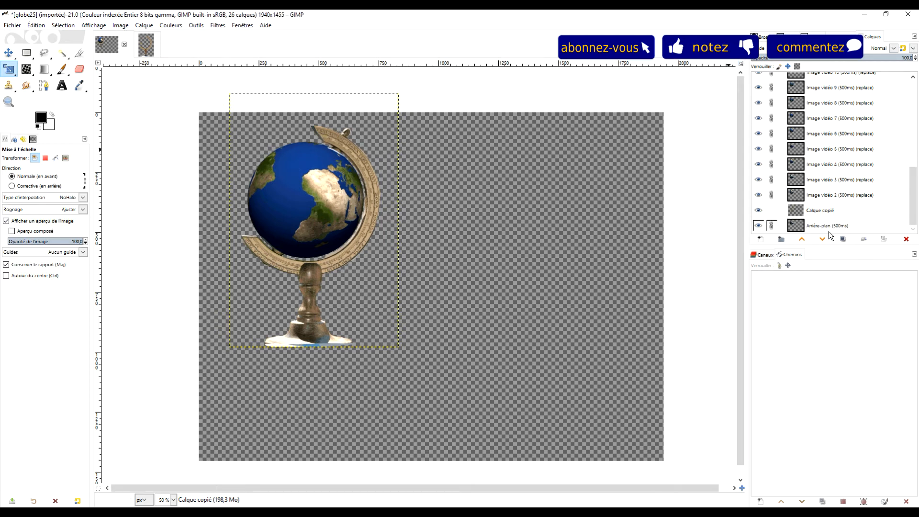
pyautogui.click(811, 211)
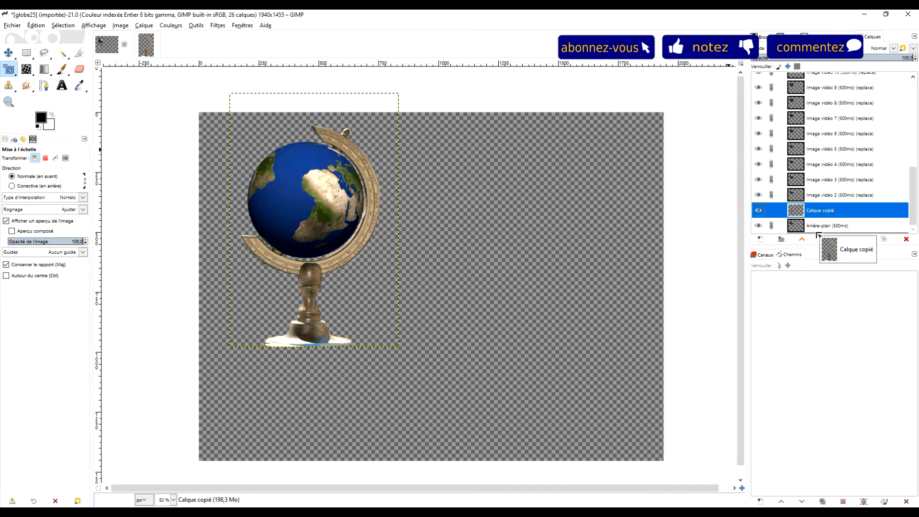
pyautogui.moveTo(817, 235); pyautogui.dragTo(820, 227)
pyautogui.rightClick(810, 230)
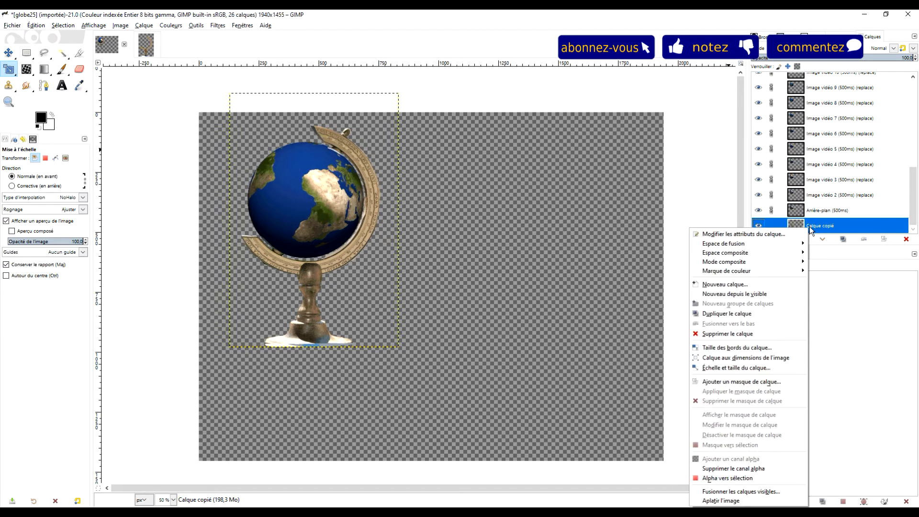
pyautogui.click(780, 357)
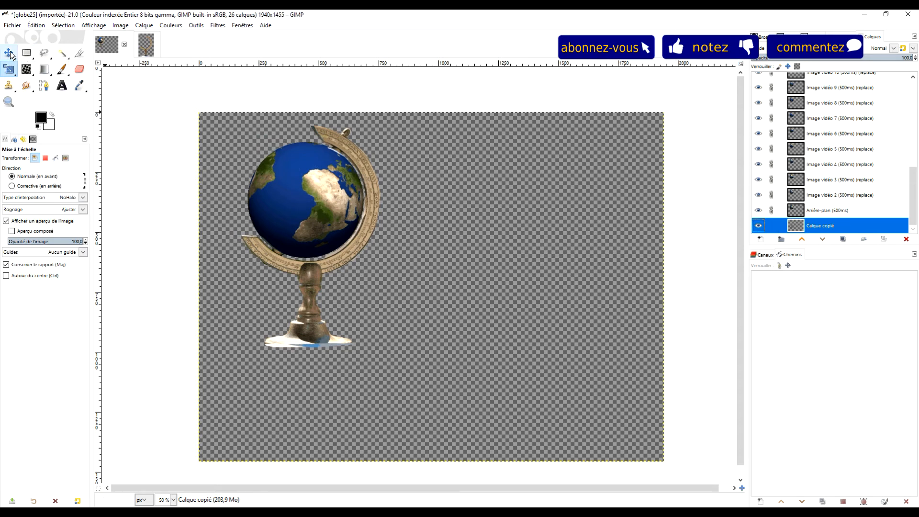
# Step: Activate the Text tool and set its text colour to white (ffffff)
pyautogui.click(27, 52)
pyautogui.click(62, 85)
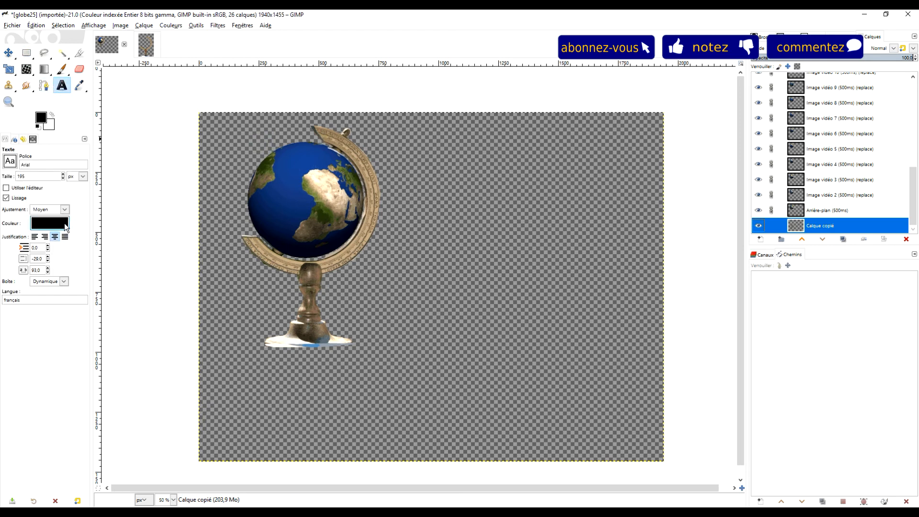
pyautogui.click(50, 223)
pyautogui.moveTo(50, 199); pyautogui.dragTo(2, 160)
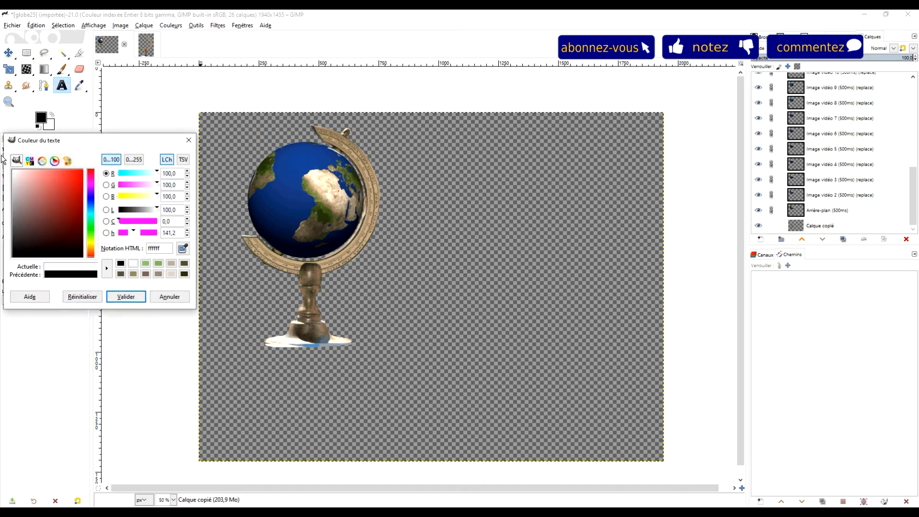
pyautogui.click(126, 296)
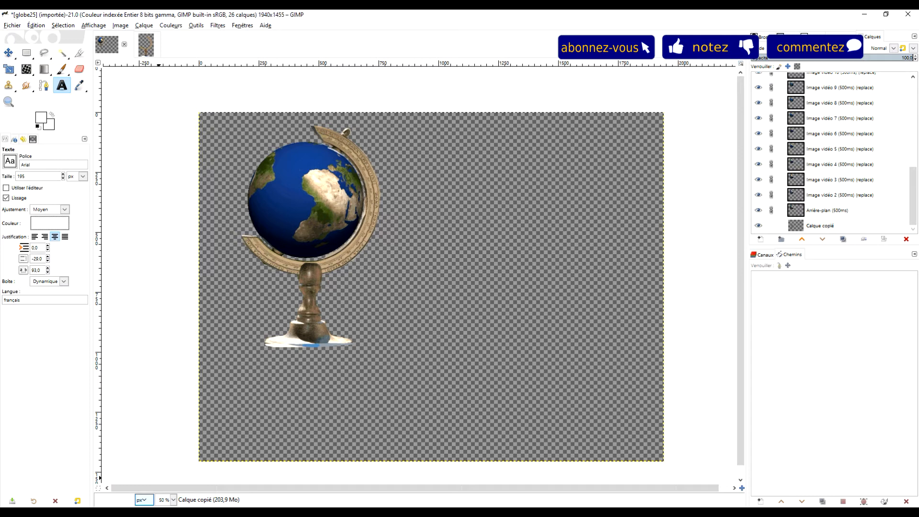
# Step: Switch to the browser, copy the quotation starting "Tant que sur la terre il restera un homme", and return to GIMP
pyautogui.hotkey('alt', 'Tab')
pyautogui.click(551, 16)
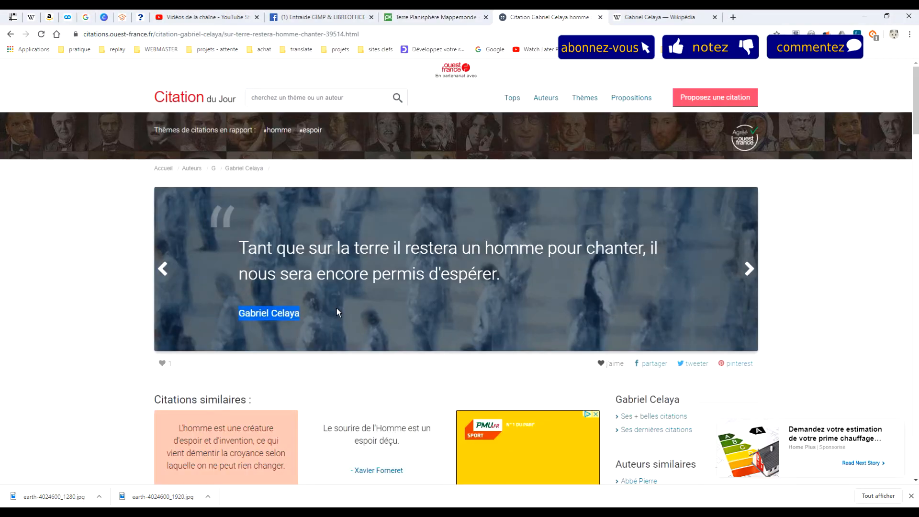
pyautogui.moveTo(239, 249); pyautogui.dragTo(507, 277)
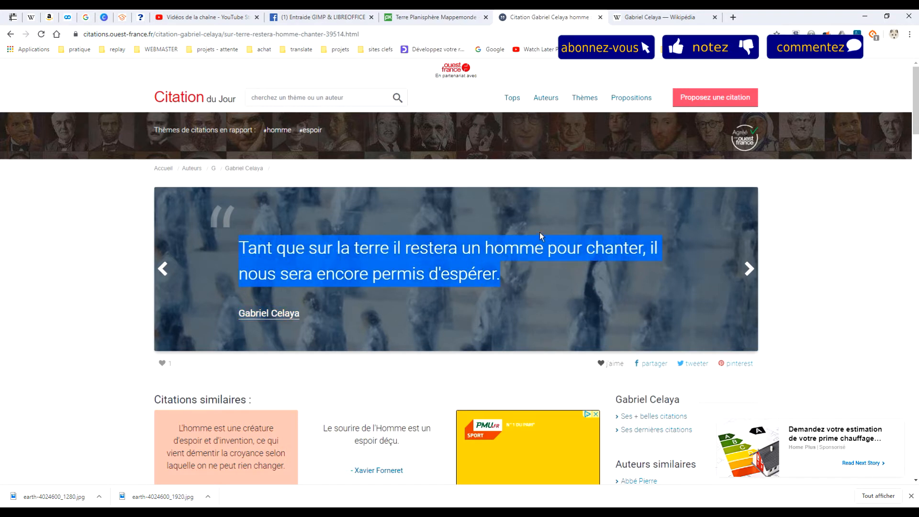
pyautogui.hotkey('ctrl', 'c')
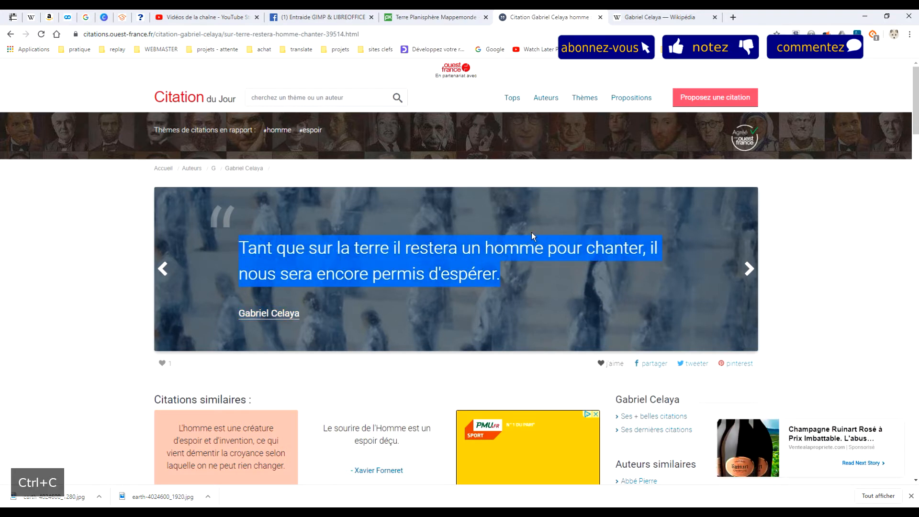
pyautogui.hotkey('alt', 'Tab')
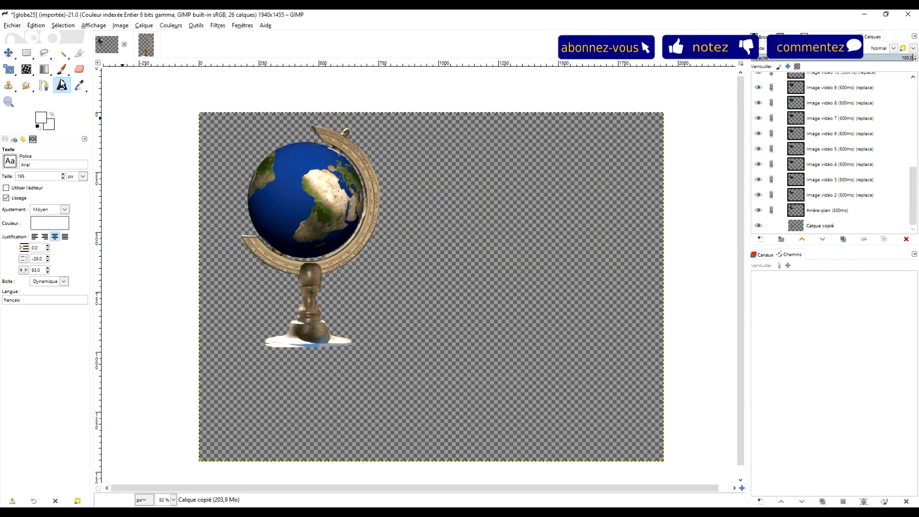
# Step: Draw a text box in the empty area right of the globe and paste the copied quotation into it
pyautogui.moveTo(412, 144); pyautogui.dragTo(649, 269)
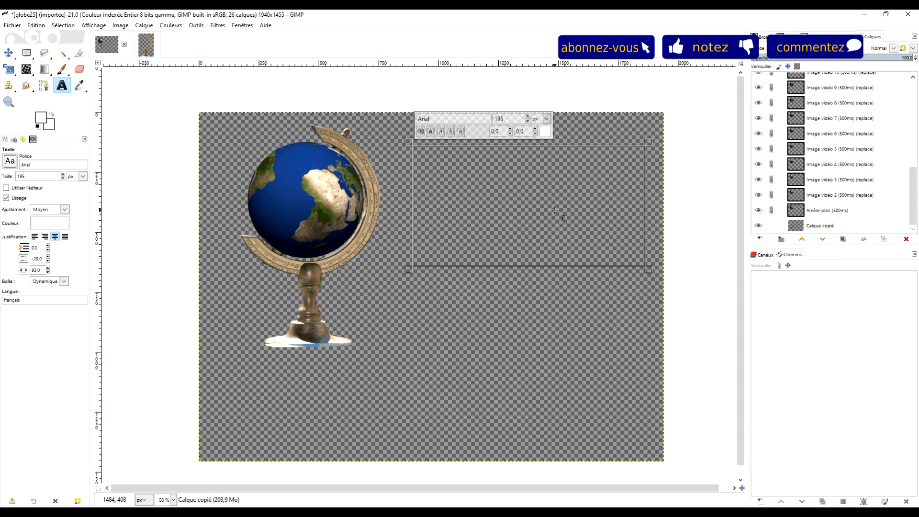
pyautogui.hotkey('ctrl', 'v')
pyautogui.hotkey('ctrl', 'v')
pyautogui.rightClick(475, 179)
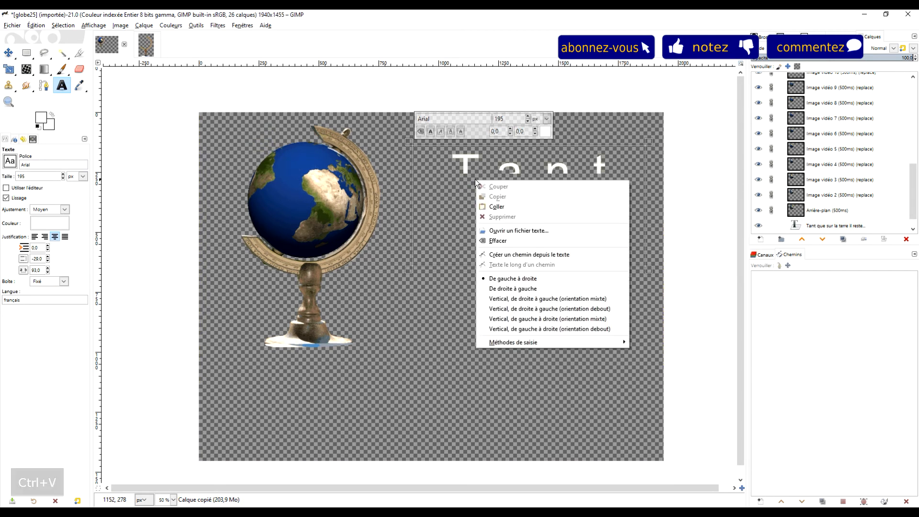
pyautogui.click(442, 189)
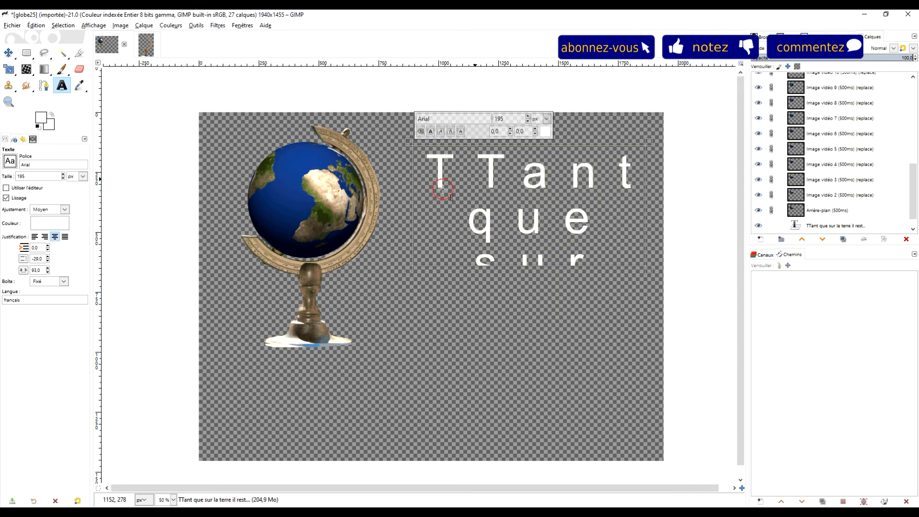
# Step: Clear the text box, paste the quotation again, and enlarge the box down and towards the globe
pyautogui.hotkey('ctrl', 'a')
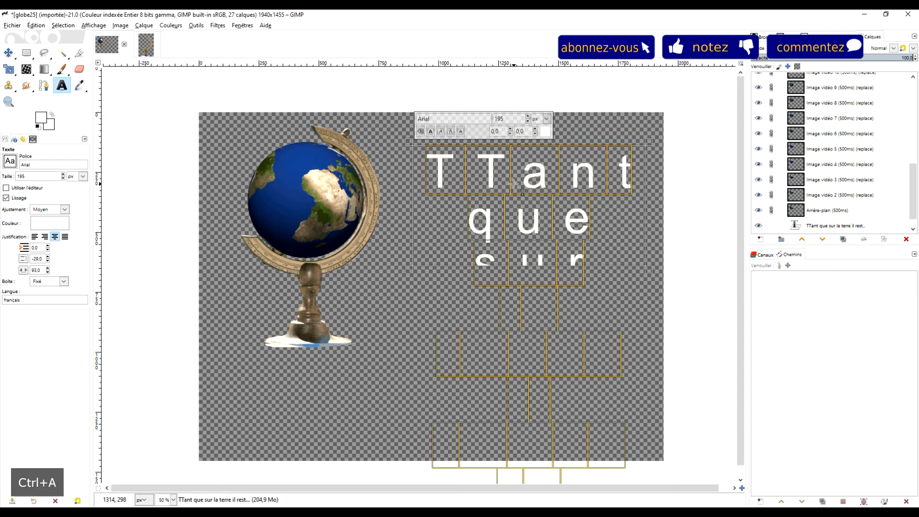
pyautogui.press('Delete')
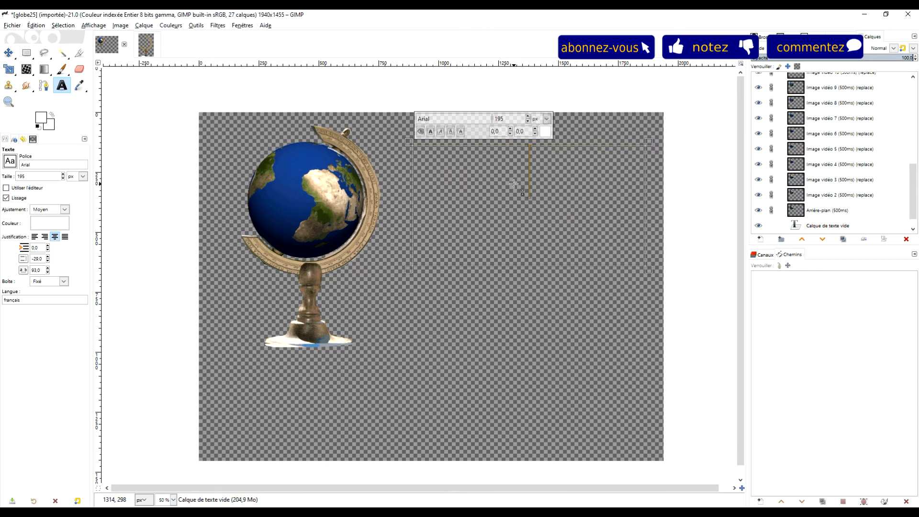
pyautogui.hotkey('ctrl', 'v')
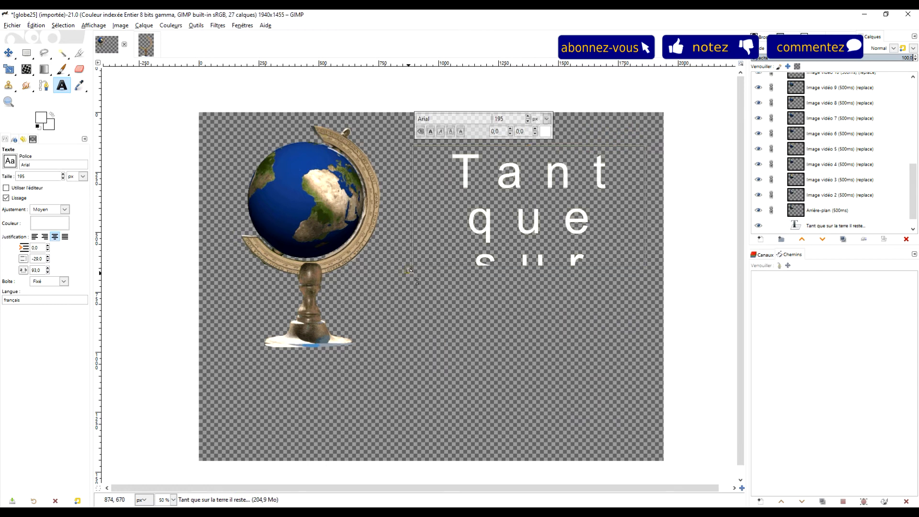
pyautogui.moveTo(410, 271); pyautogui.dragTo(349, 359)
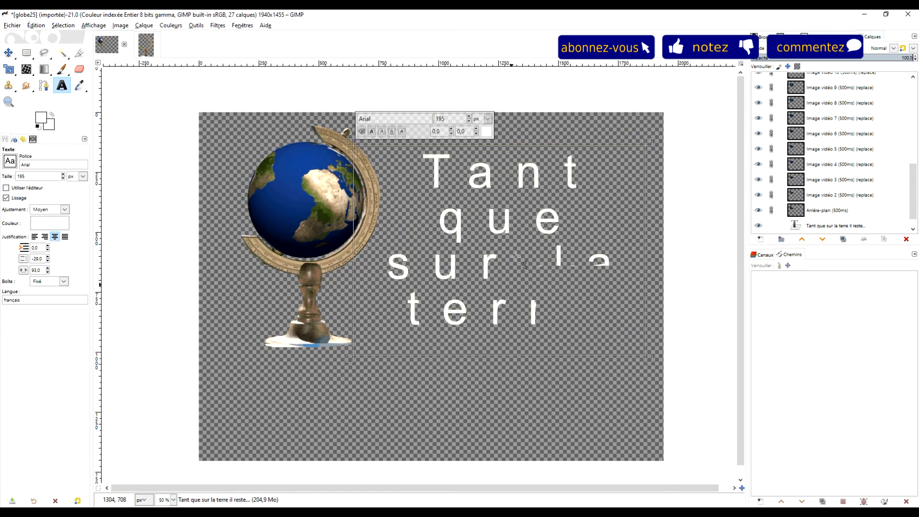
# Step: Set all the quotation text to a size of 55 px, with line spacing 0 and letter spacing 0
pyautogui.hotkey('ctrl', 'a')
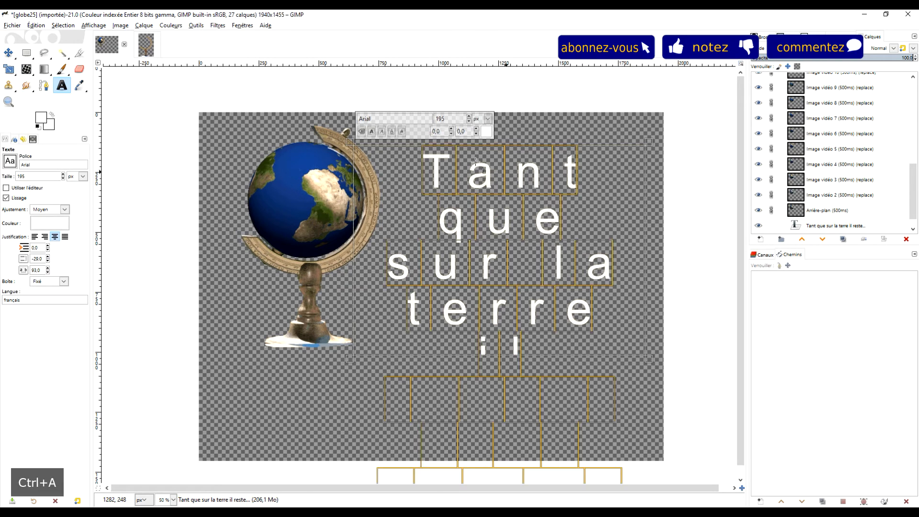
pyautogui.doubleClick(449, 119)
pyautogui.write('55')
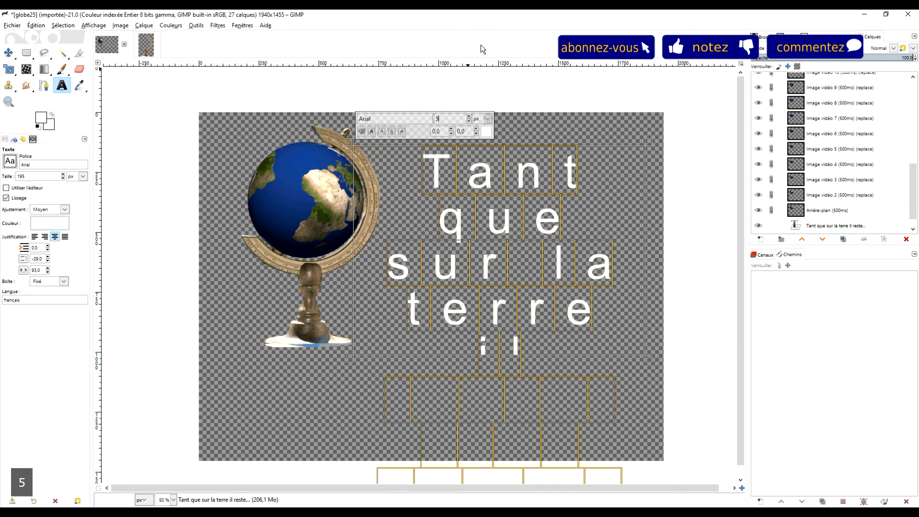
pyautogui.press('Return')
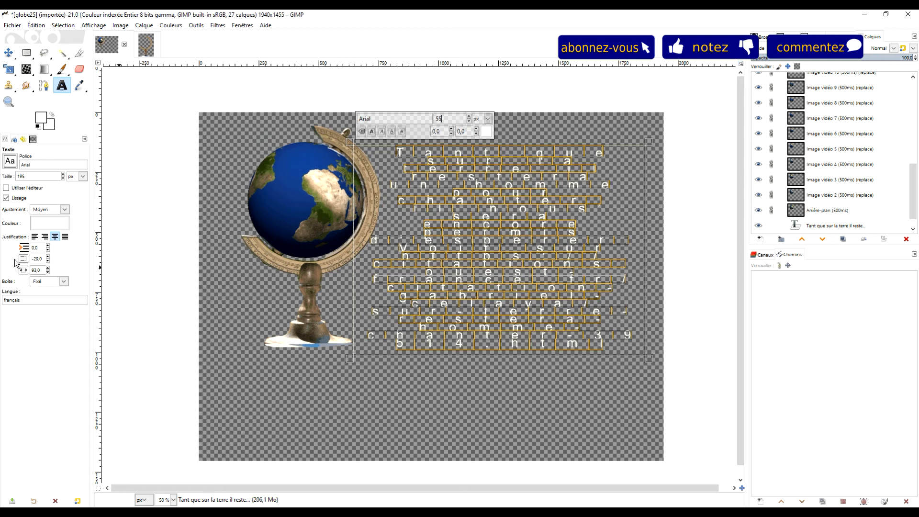
pyautogui.moveTo(41, 258); pyautogui.dragTo(3, 261)
pyautogui.write('0')
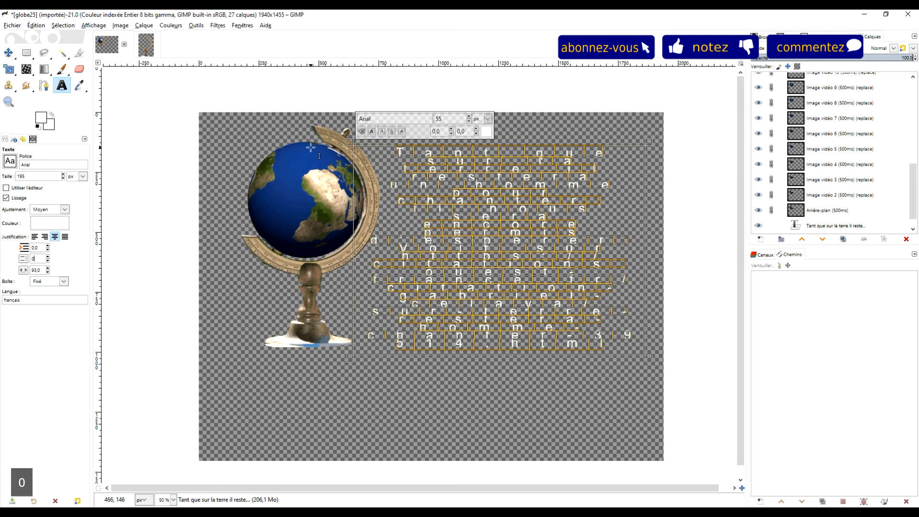
pyautogui.press('Tab')
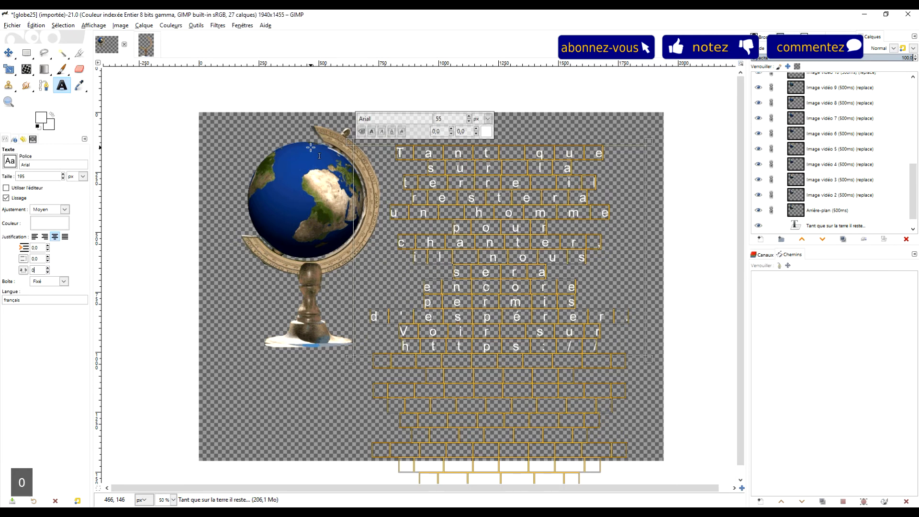
pyautogui.press('Return')
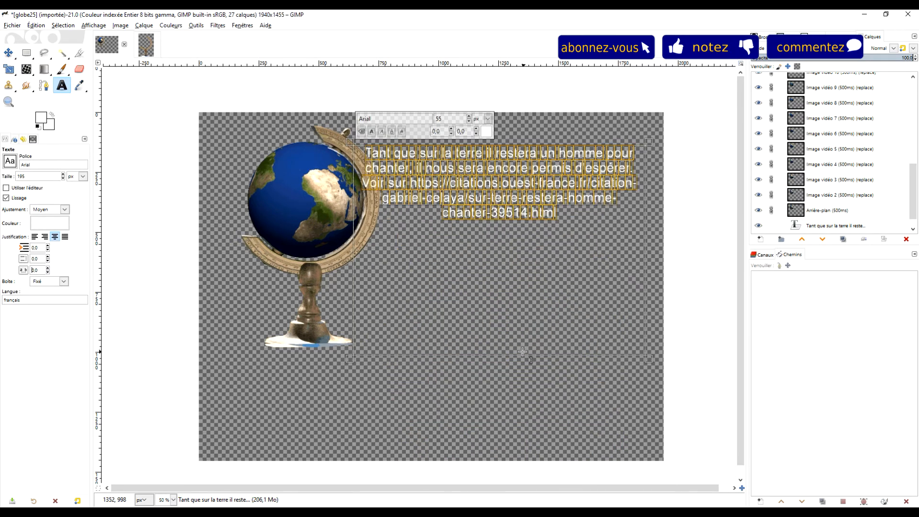
# Step: Shorten the text box and replace the source line and web address after the quotation with "Gabriel Celaya"
pyautogui.moveTo(522, 352); pyautogui.dragTo(522, 241)
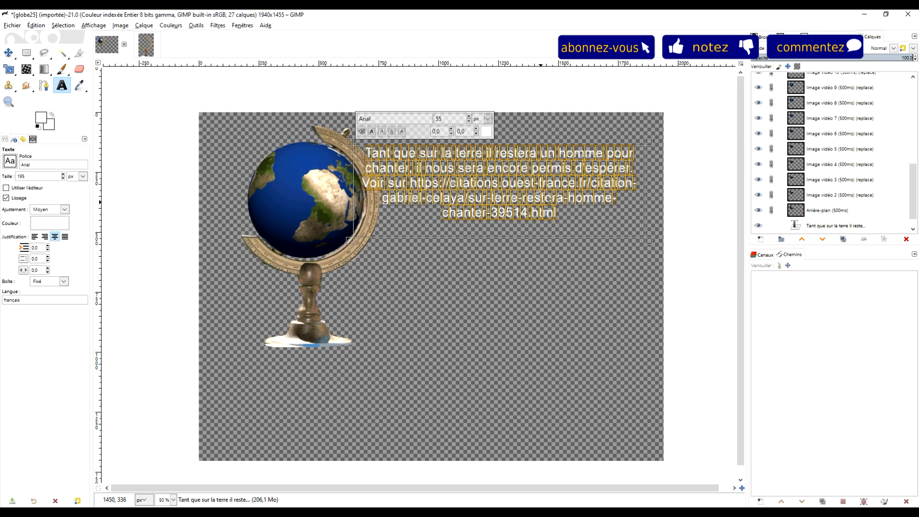
pyautogui.click(397, 195)
pyautogui.click(368, 183)
pyautogui.moveTo(379, 191); pyautogui.dragTo(572, 223)
pyautogui.press('BackSpace')
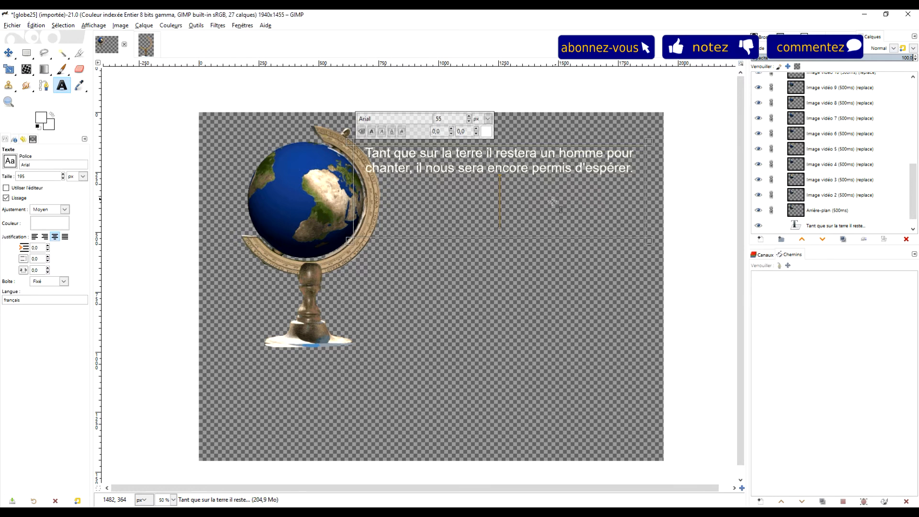
pyautogui.write('G')
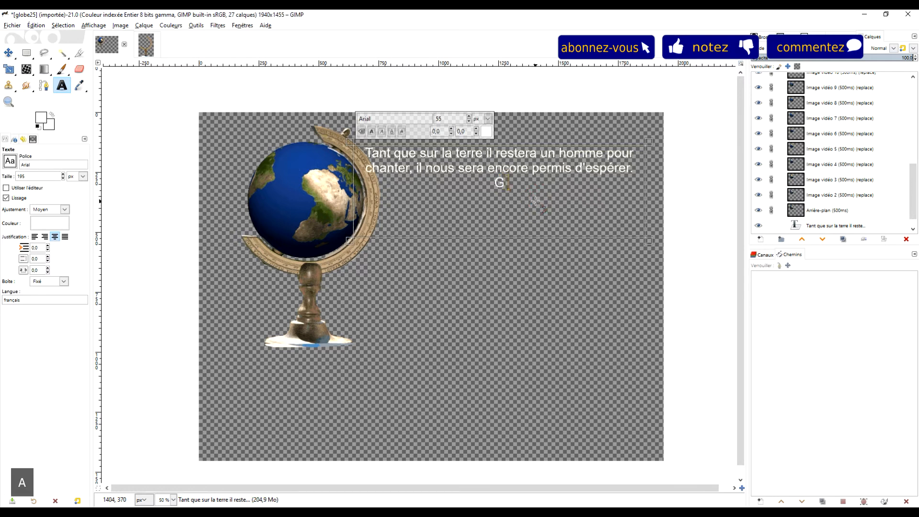
pyautogui.write('abriel ')
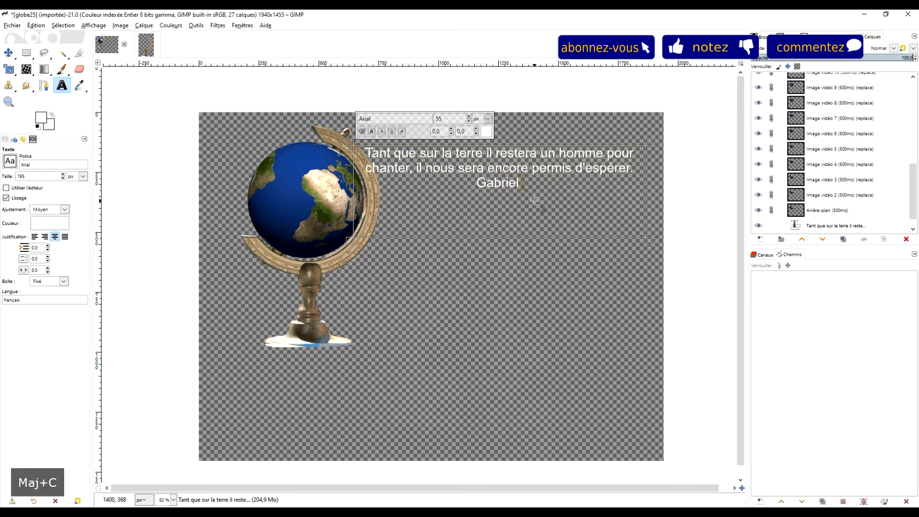
pyautogui.write('Celaya')
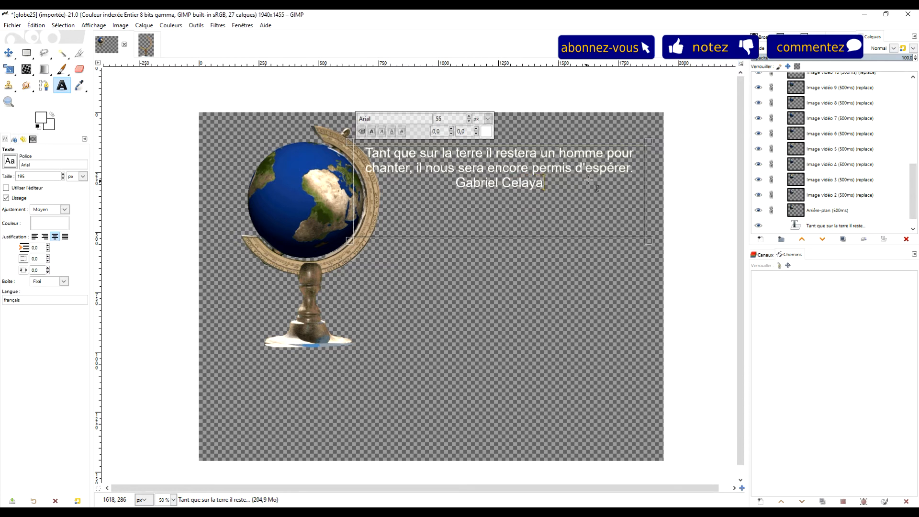
# Step: Set the quotation and the author's name to a size of 61 px
pyautogui.hotkey('ctrl', 'a')
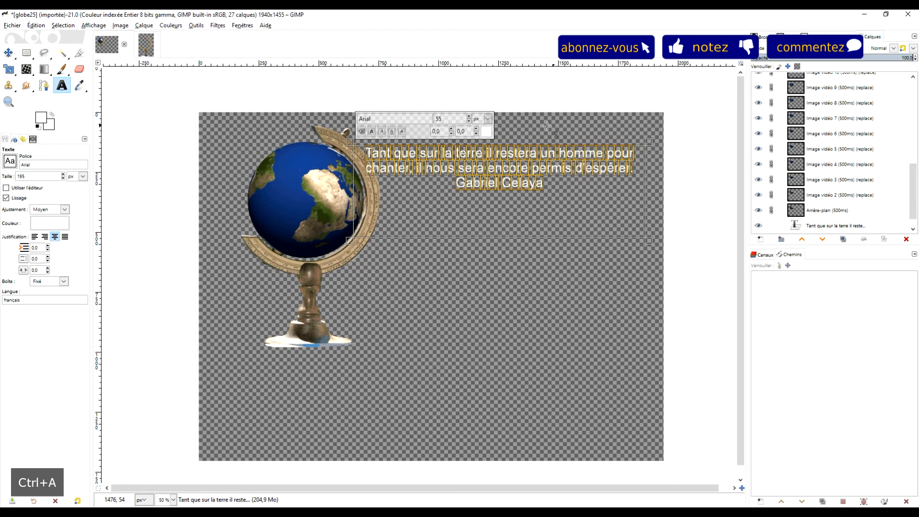
pyautogui.click(469, 117)
pyautogui.click(468, 117)
pyautogui.click(469, 116)
pyautogui.click(469, 118)
pyautogui.click(468, 117)
pyautogui.click(469, 118)
# Step: Resize the text box: start it just beside the globe stand, widen it to the image edge and extend it downward
pyautogui.moveTo(348, 192); pyautogui.dragTo(381, 192)
pyautogui.moveTo(645, 187); pyautogui.dragTo(664, 192)
pyautogui.moveTo(499, 237); pyautogui.dragTo(493, 295)
# Step: Insert a line break after "pour chanter," so that "il nous sera encore permis d'espérer." starts its own line
pyautogui.click(509, 173)
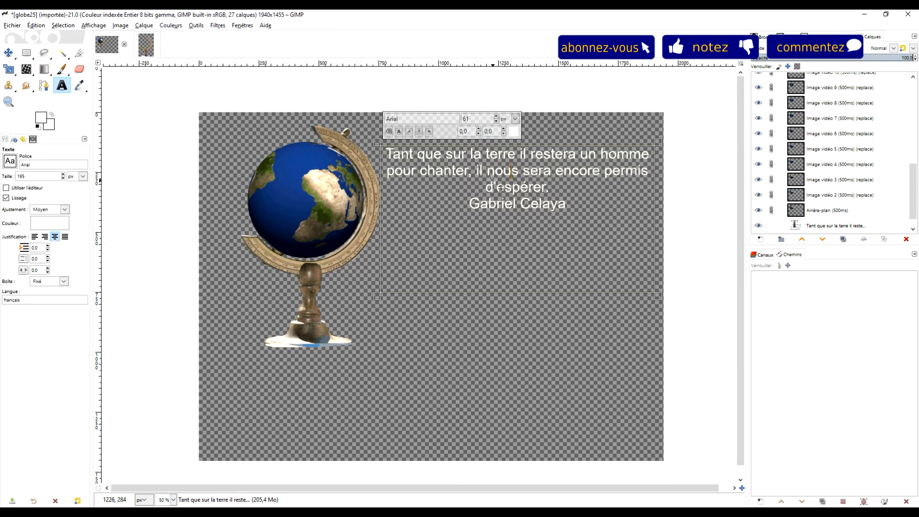
pyautogui.click(478, 170)
pyautogui.press('Return')
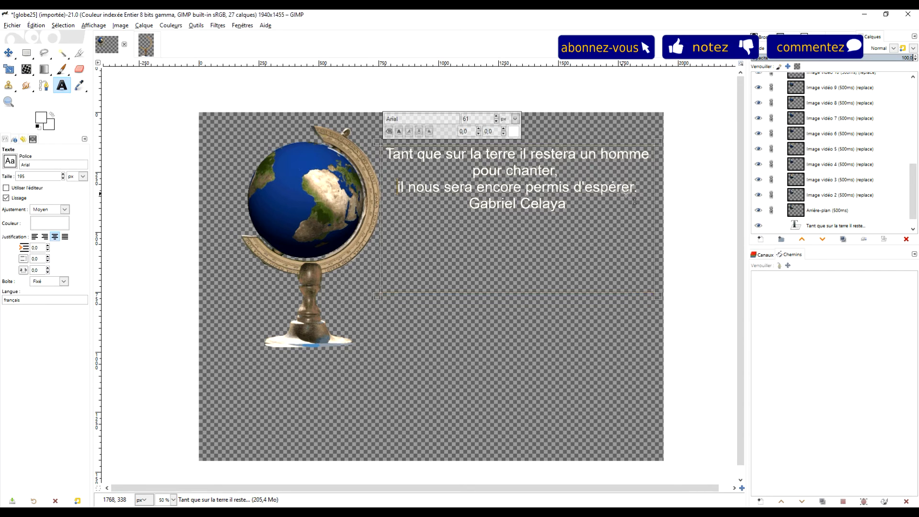
# Step: Select the author's name and set the text justification to right-aligned
pyautogui.click(540, 204)
pyautogui.moveTo(464, 204); pyautogui.dragTo(567, 204)
pyautogui.click(45, 236)
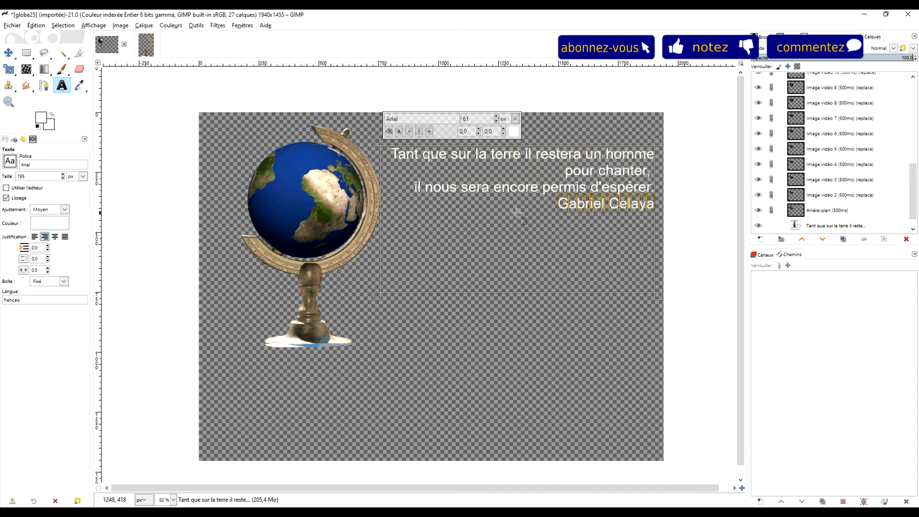
# Step: Insert an empty line between the end of the quotation and the author's name
pyautogui.click(655, 187)
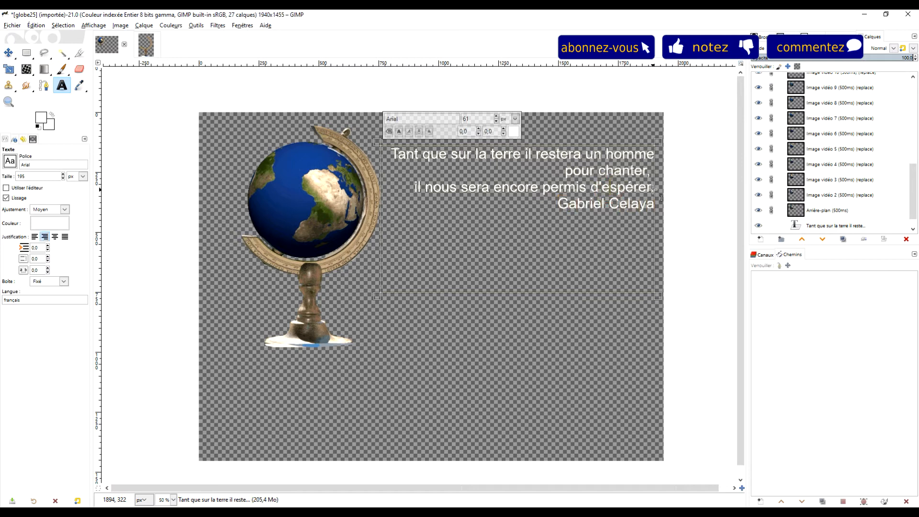
pyautogui.click(671, 171)
pyautogui.press('Right')
pyautogui.press('Return')
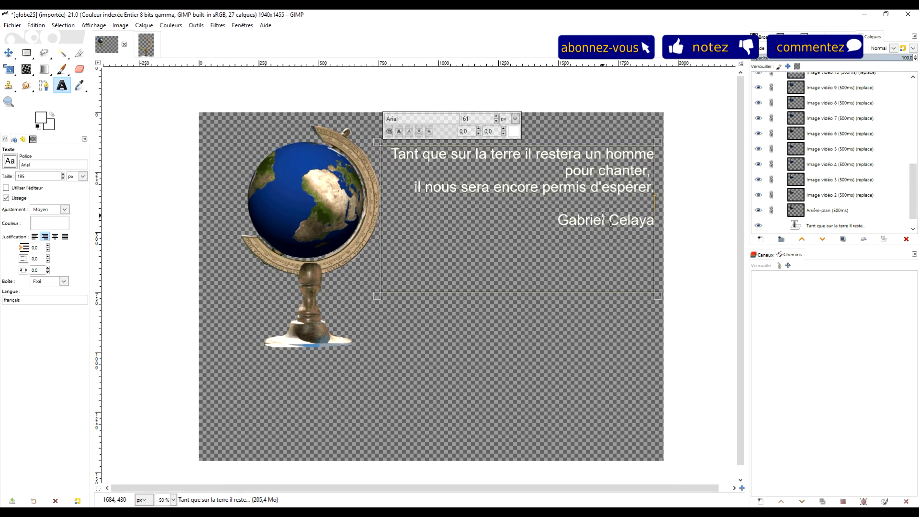
# Step: Crop the image to a rectangular selection spanning its full width and ending at the globe stand's base
pyautogui.hotkey('ctrl', 'v')
pyautogui.click(826, 228)
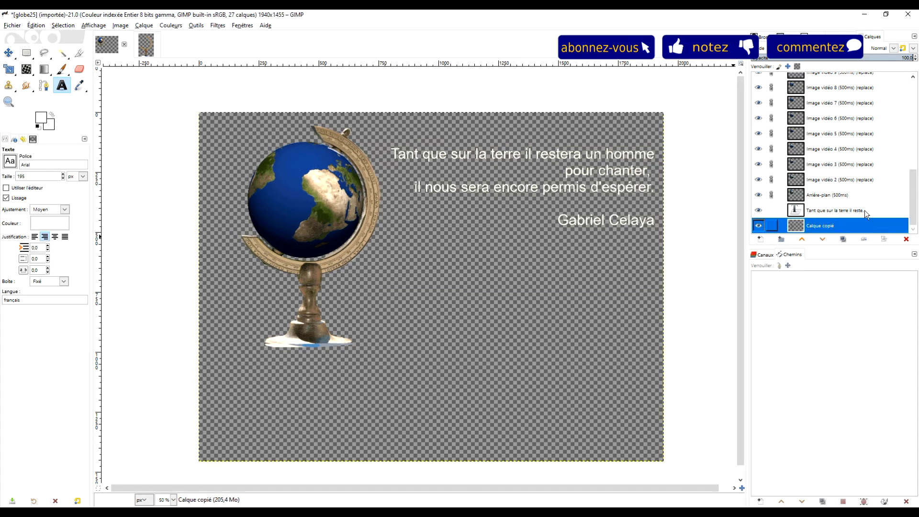
pyautogui.click(26, 52)
pyautogui.moveTo(170, 90); pyautogui.dragTo(669, 348)
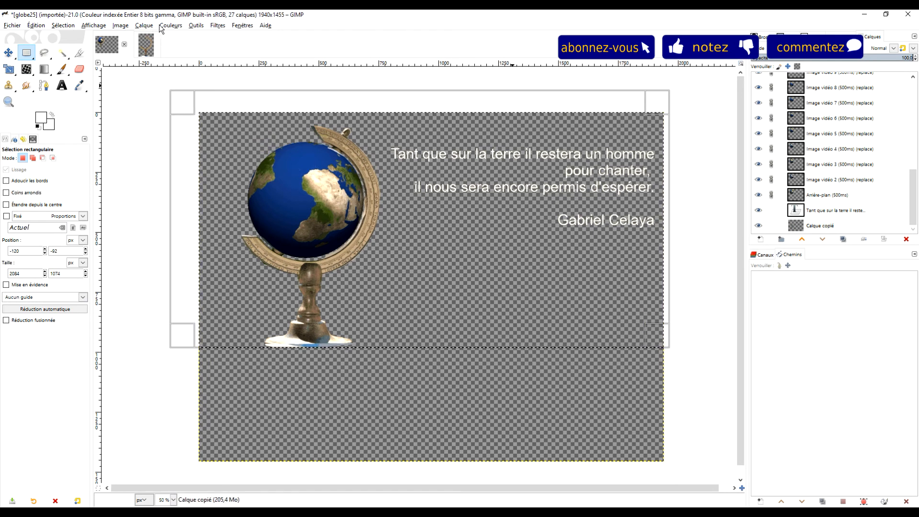
pyautogui.click(120, 25)
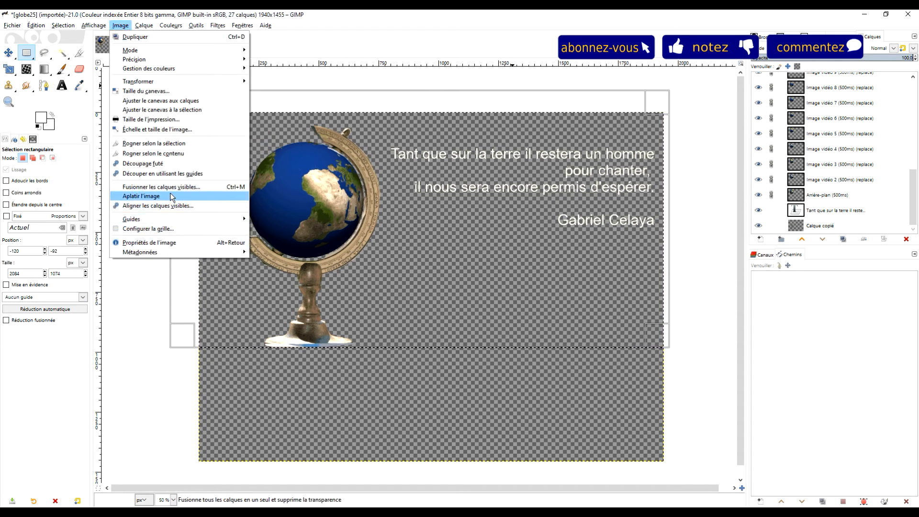
pyautogui.click(171, 144)
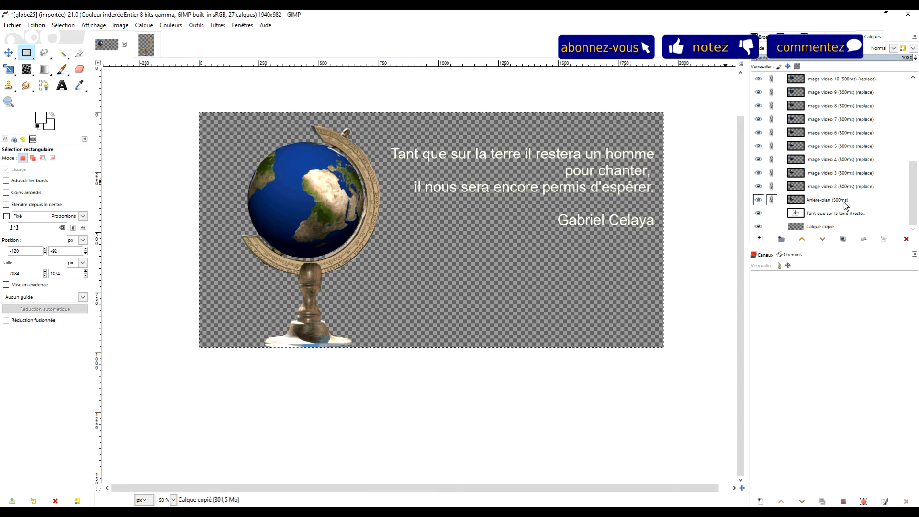
# Step: Pick a blue from the globe's ocean on the Image vidéo 3 layer as the foreground colour
pyautogui.click(830, 228)
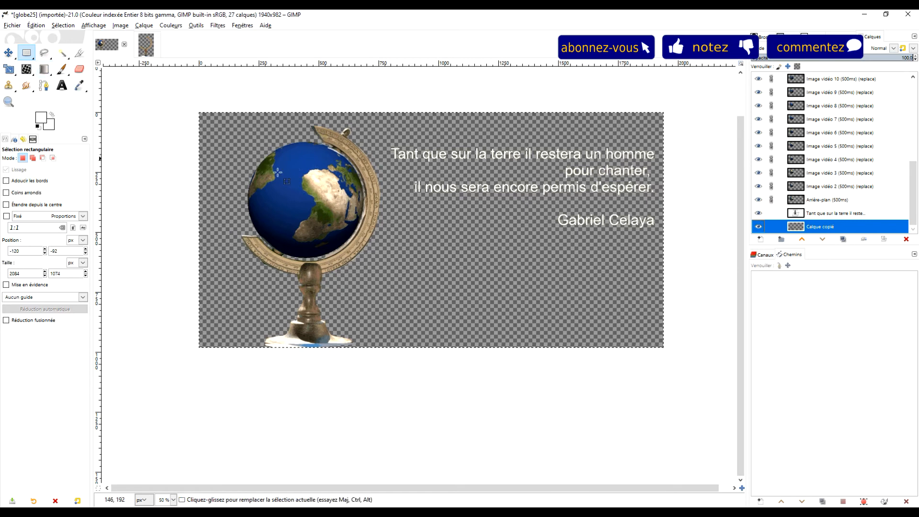
pyautogui.click(79, 85)
pyautogui.click(839, 176)
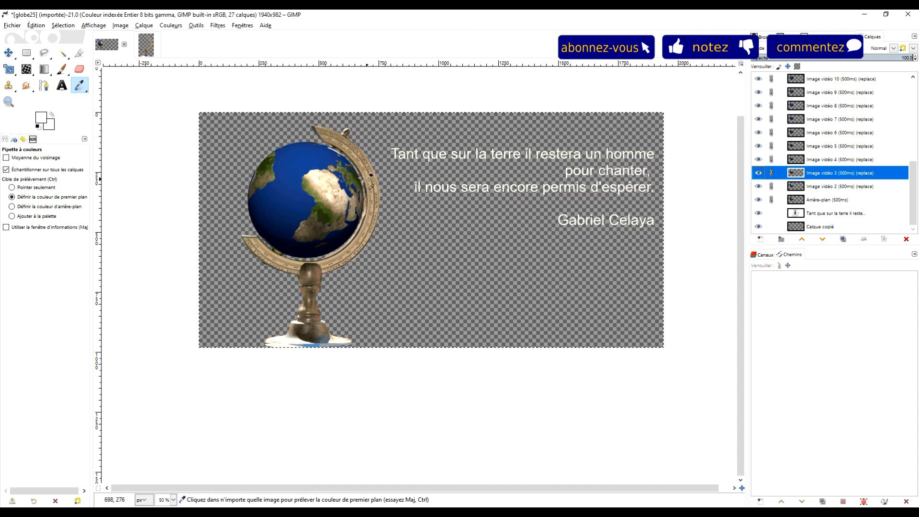
pyautogui.click(301, 158)
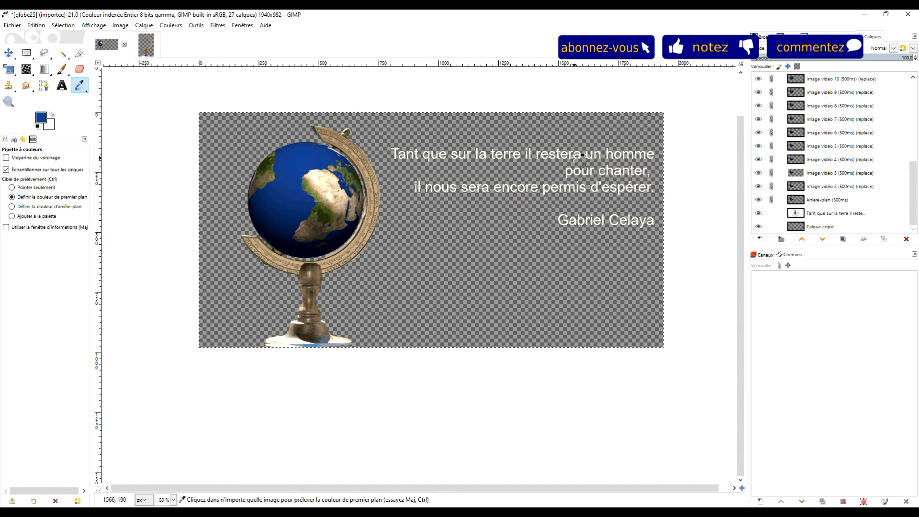
# Step: Add a transparent 1940 × 982 px layer named "deuxième partie" beneath the Calque copié layer
pyautogui.click(830, 227)
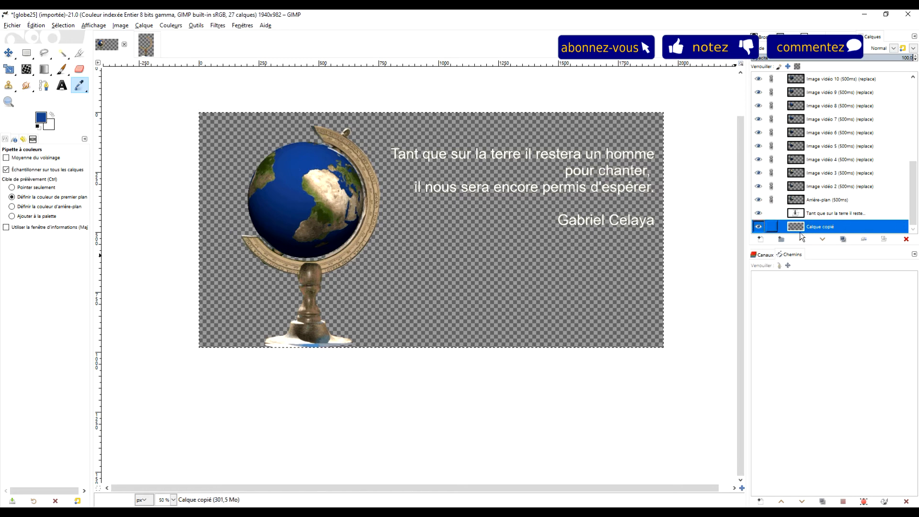
pyautogui.click(760, 239)
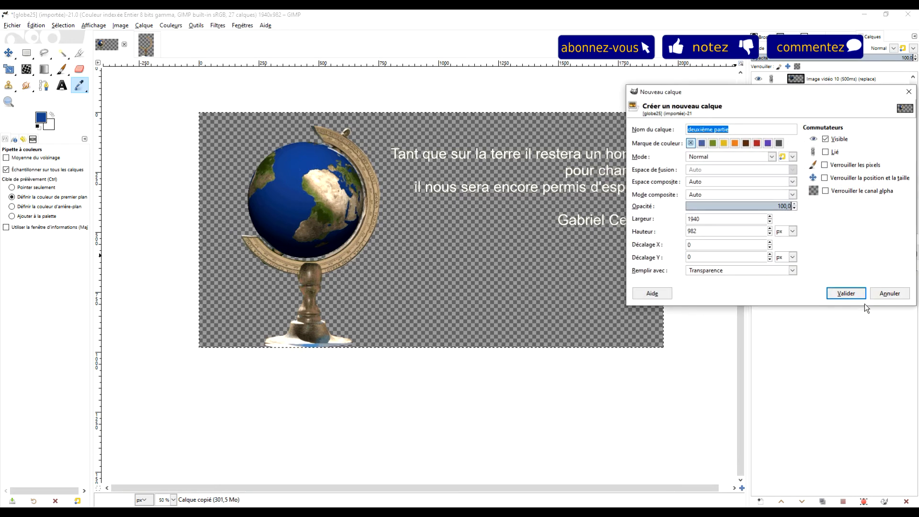
pyautogui.click(845, 293)
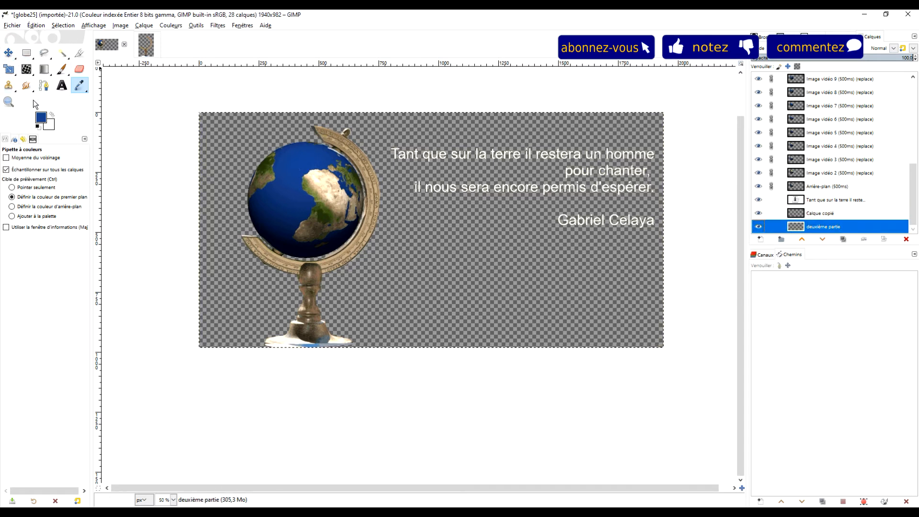
# Step: Brighten the foreground colour to 1b5fe2 and fill the "deuxième partie" layer with it
pyautogui.click(41, 117)
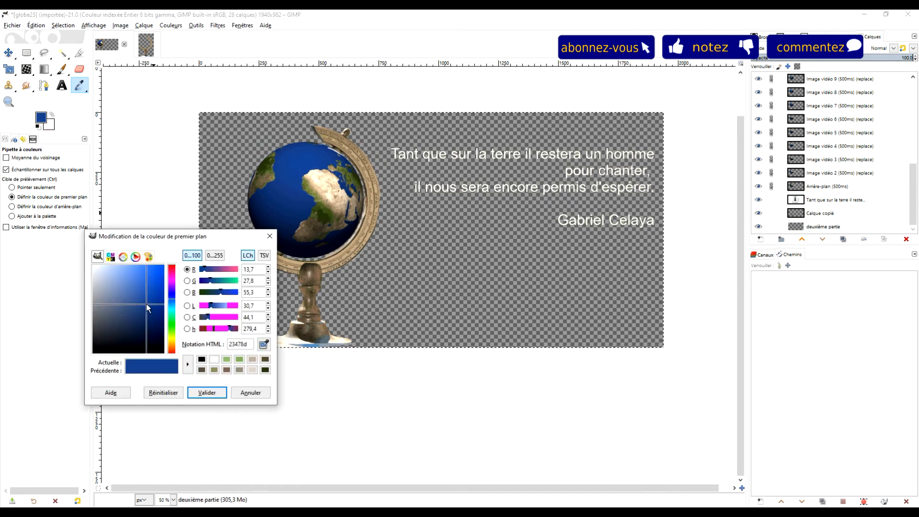
pyautogui.moveTo(145, 303); pyautogui.dragTo(155, 274)
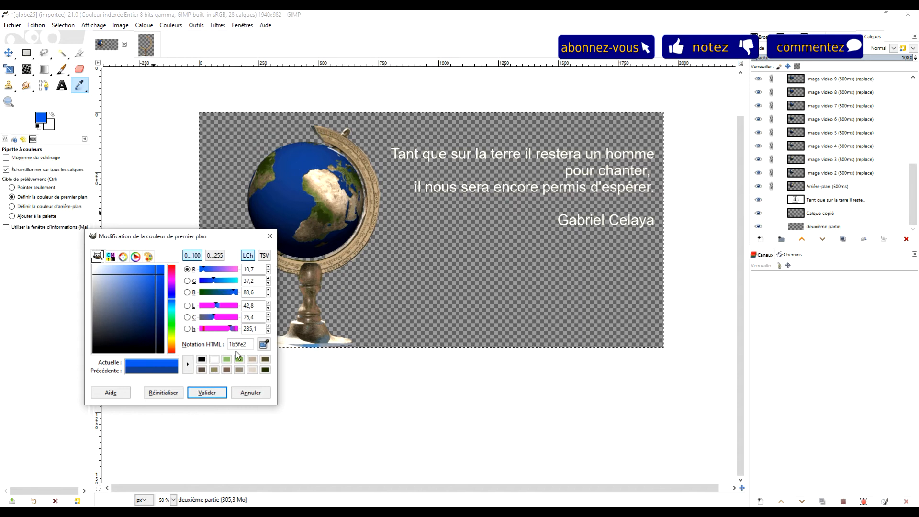
pyautogui.click(217, 393)
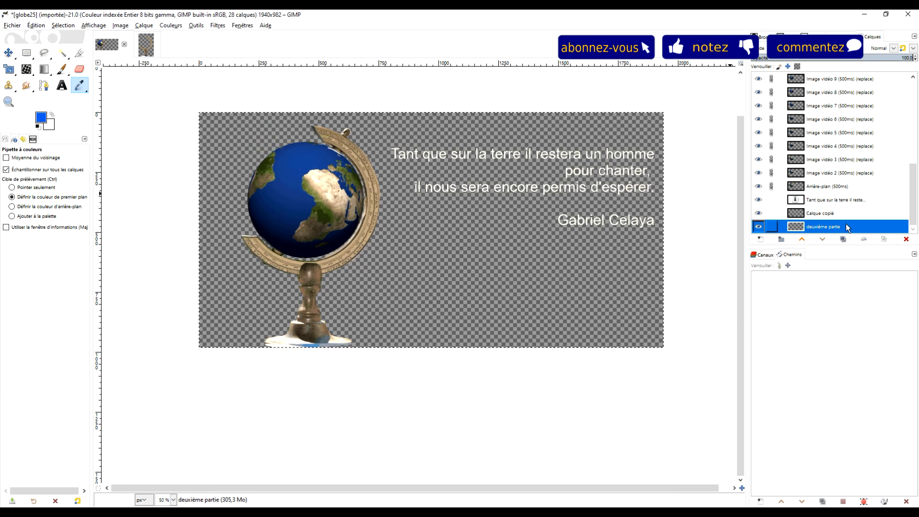
pyautogui.click(36, 25)
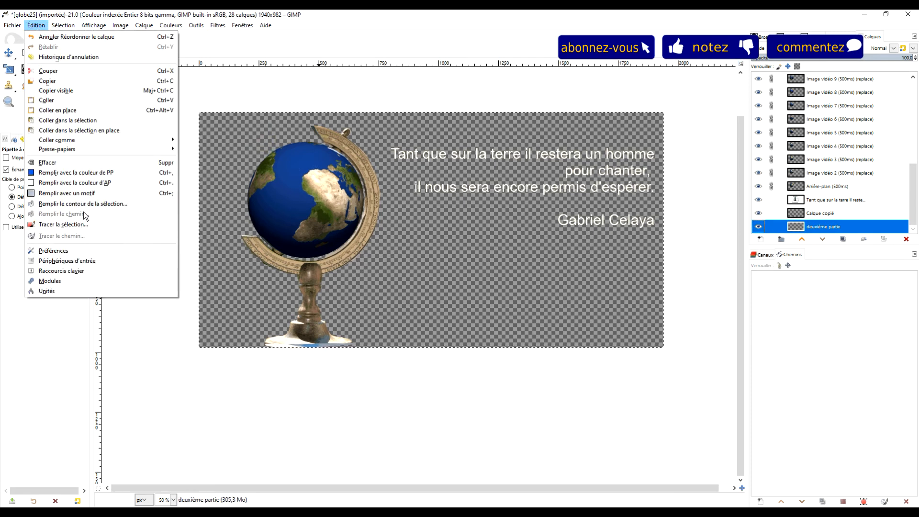
pyautogui.click(97, 173)
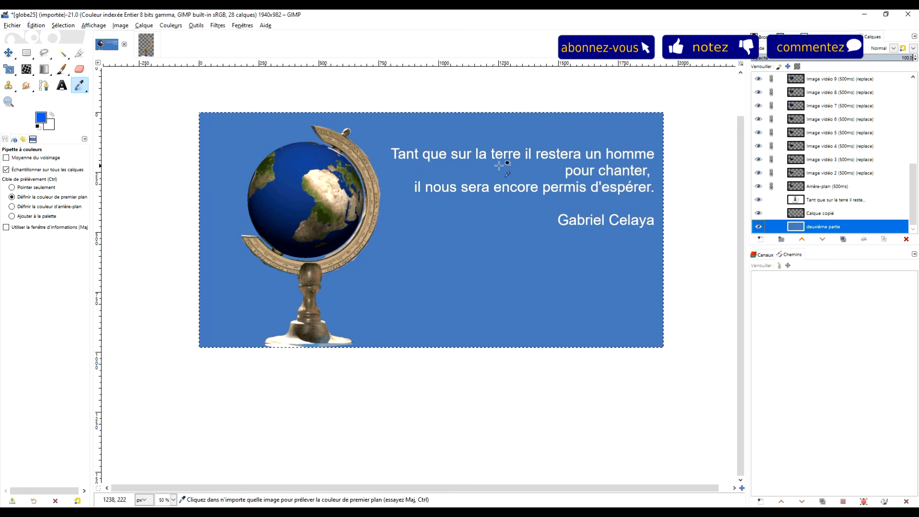
# Step: Centre the text of the quotation layer and insert a line break before "il restera un homme"
pyautogui.click(62, 85)
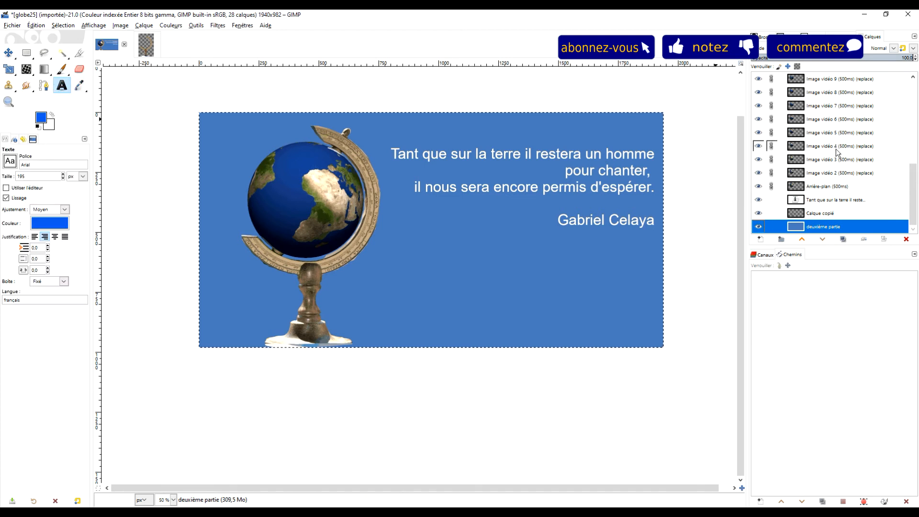
pyautogui.click(825, 199)
pyautogui.click(565, 170)
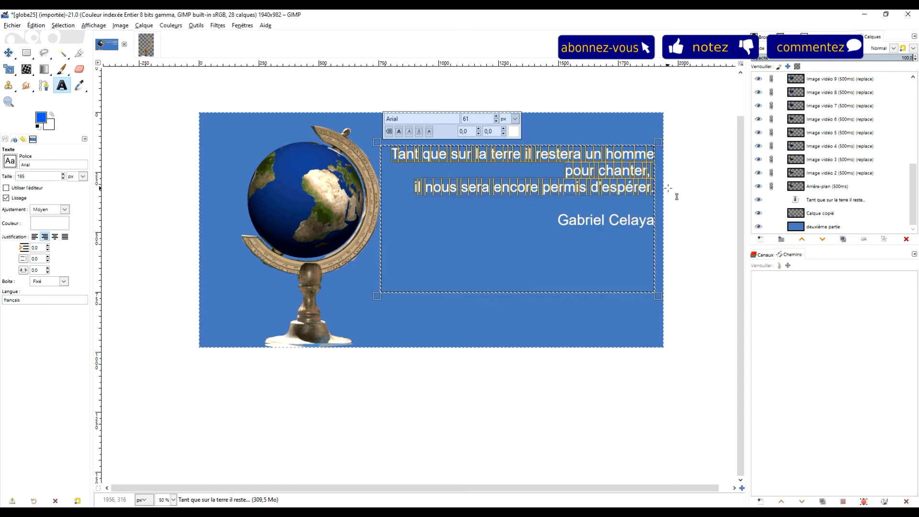
pyautogui.click(54, 237)
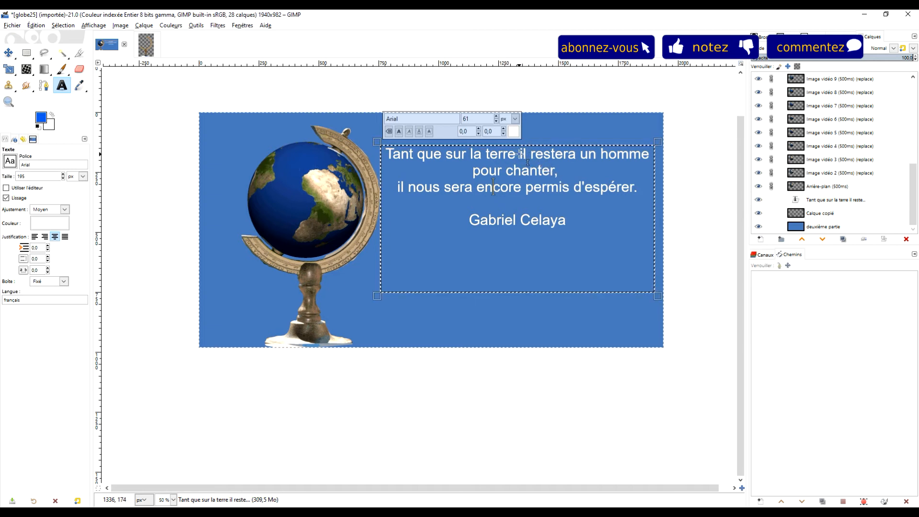
pyautogui.press('Return')
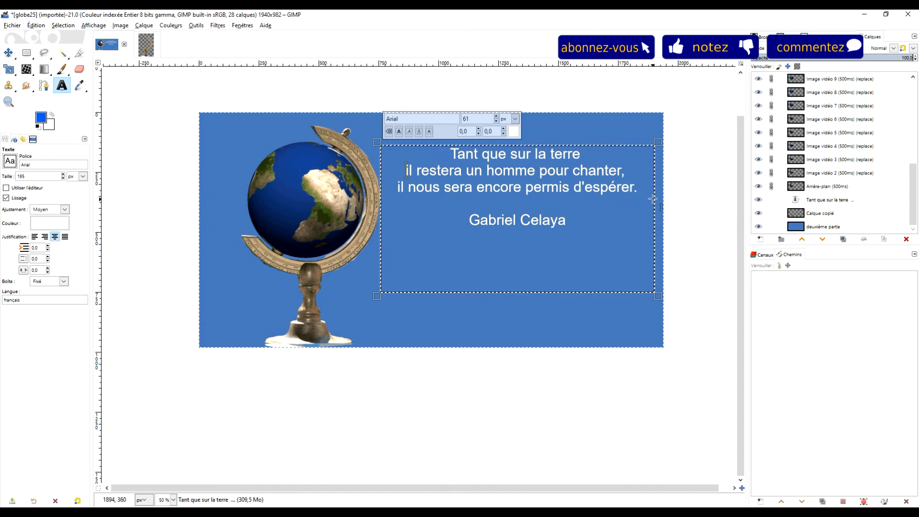
# Step: Set all the text to 65 px bold and make its text box dynamic
pyautogui.hotkey('ctrl', 'a')
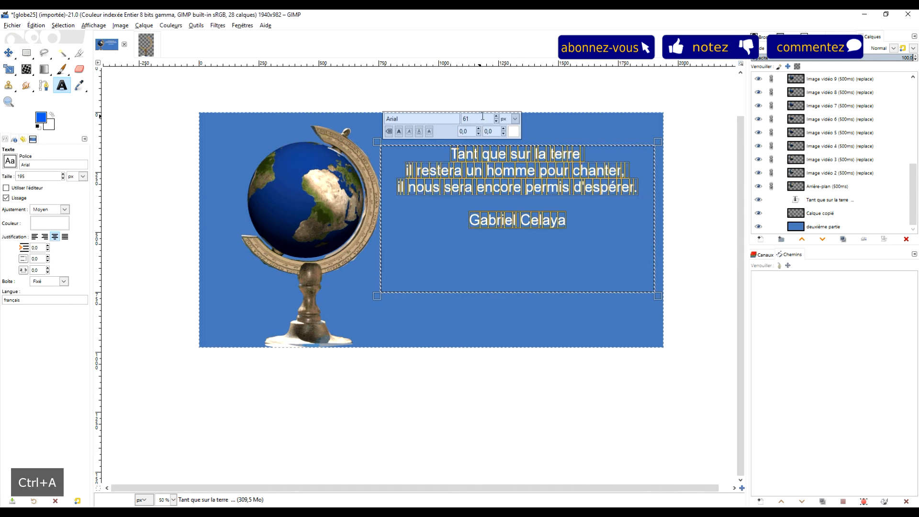
pyautogui.click(496, 116)
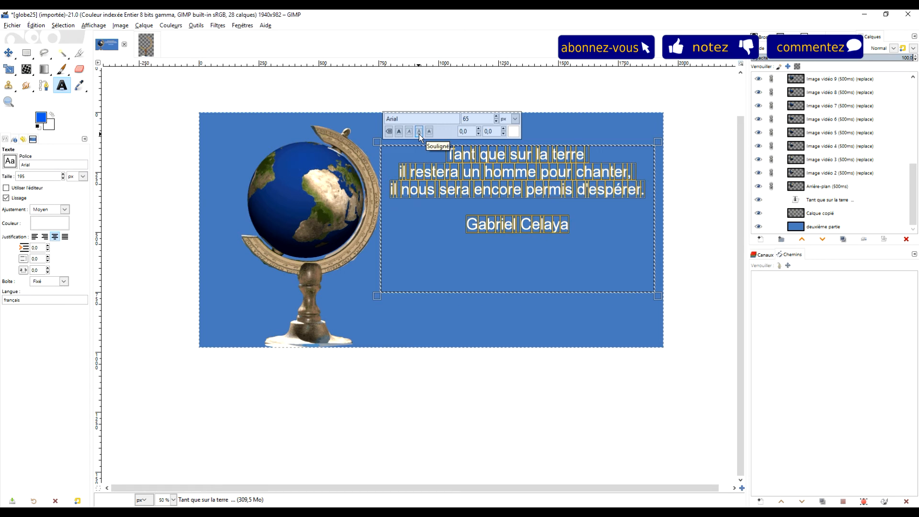
pyautogui.click(400, 132)
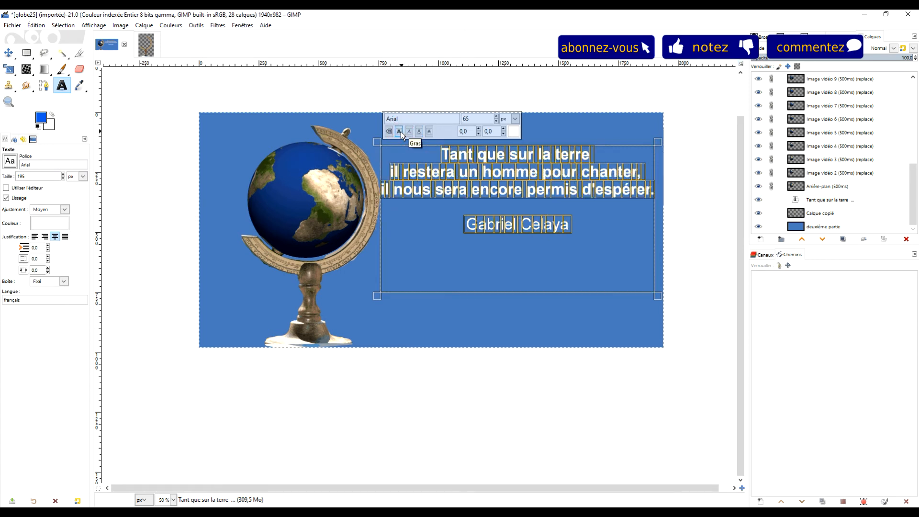
pyautogui.click(391, 206)
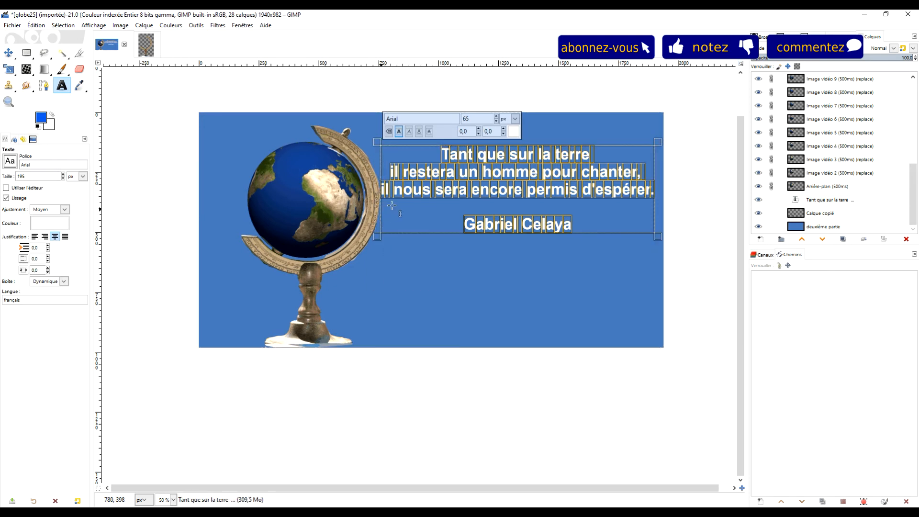
pyautogui.click(378, 196)
pyautogui.click(389, 195)
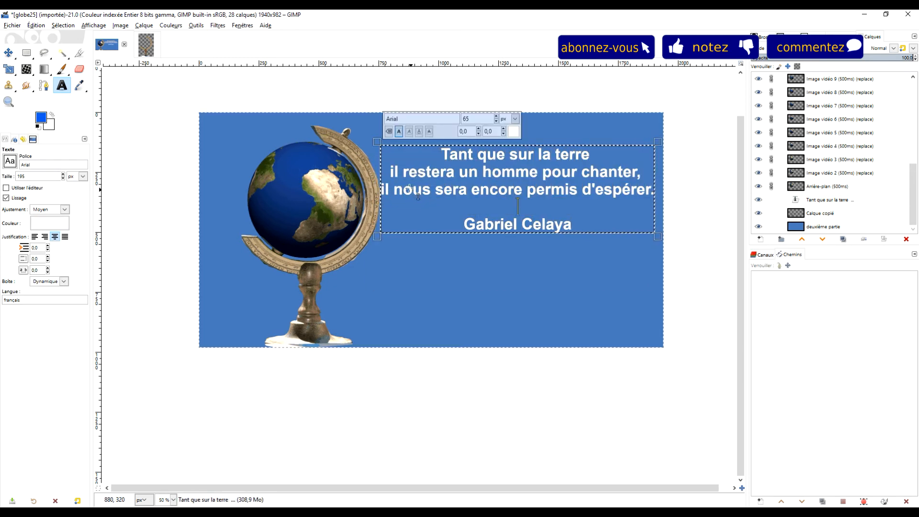
# Step: Narrow the quotation's text box clear of the globe stand, extend it downward, and set all the text to 62 px
pyautogui.click(376, 187)
pyautogui.moveTo(386, 186); pyautogui.dragTo(390, 186)
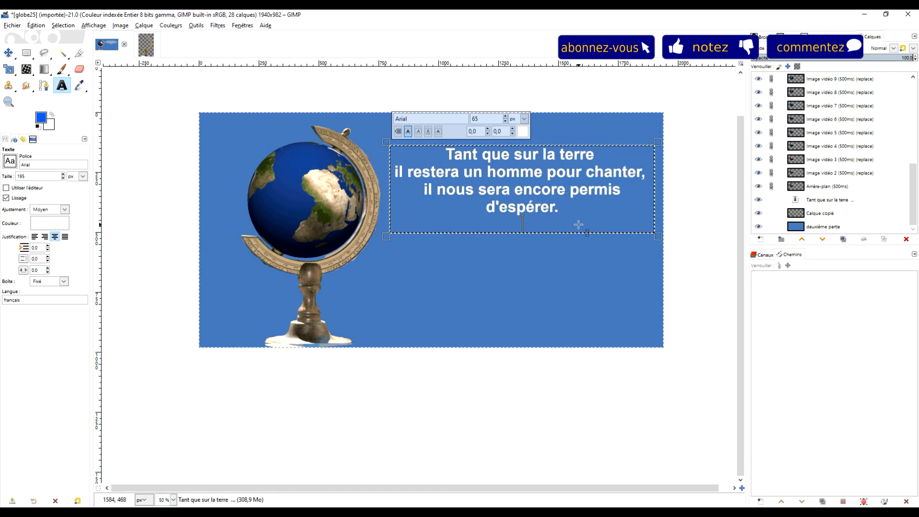
pyautogui.moveTo(470, 238); pyautogui.dragTo(472, 266)
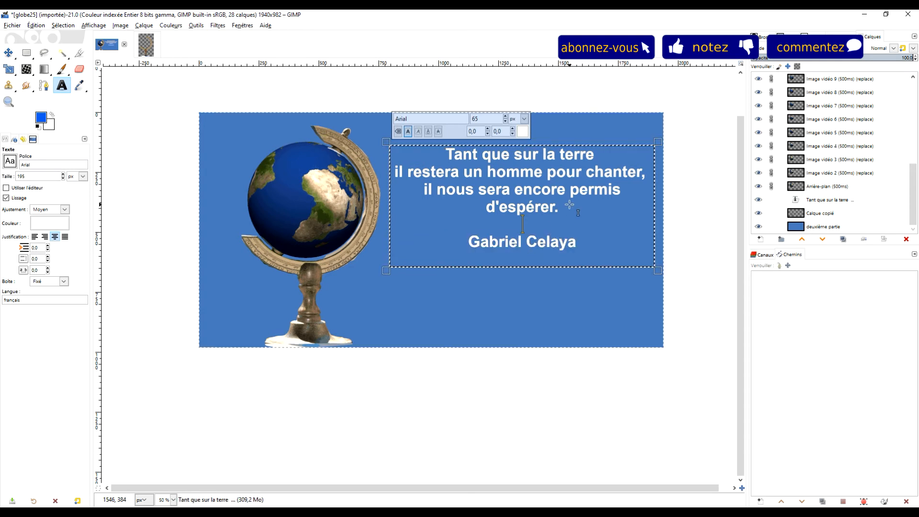
pyautogui.hotkey('ctrl', 'a')
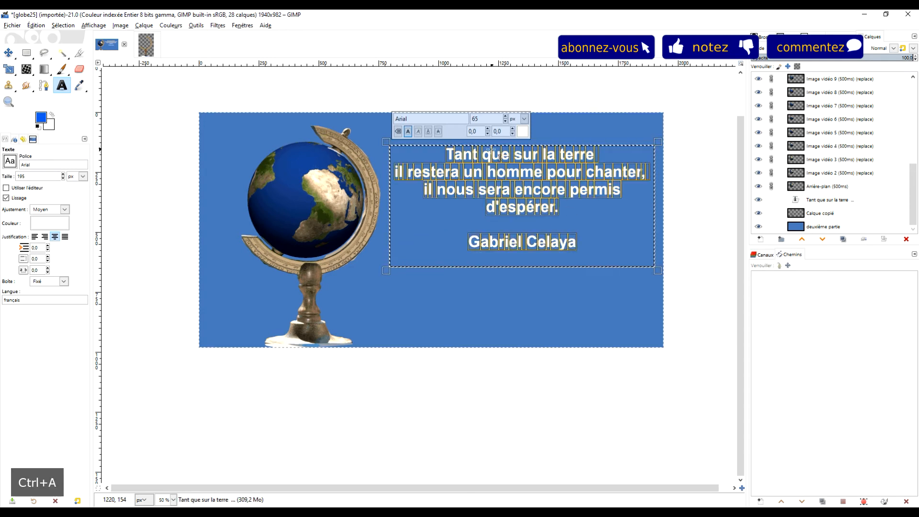
pyautogui.click(505, 121)
pyautogui.click(504, 121)
pyautogui.click(505, 121)
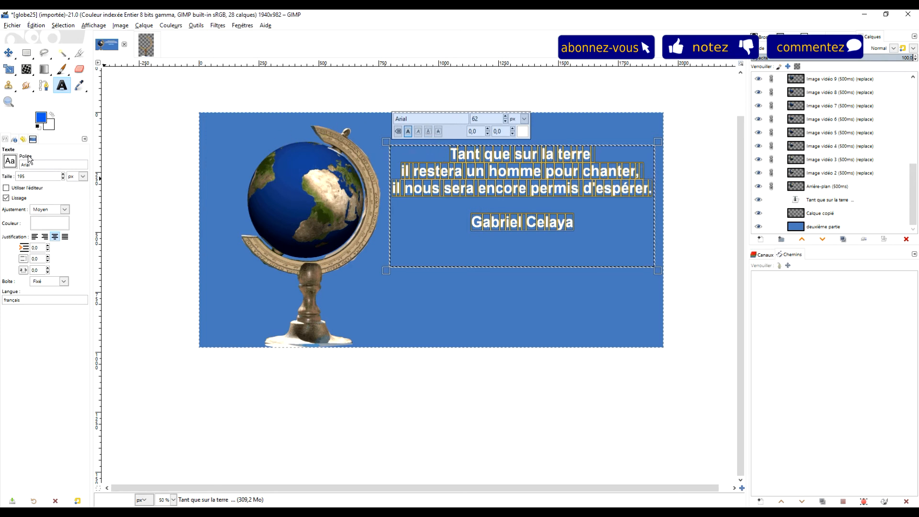
# Step: Change the font of the whole quotation to Segoe Script
pyautogui.click(10, 160)
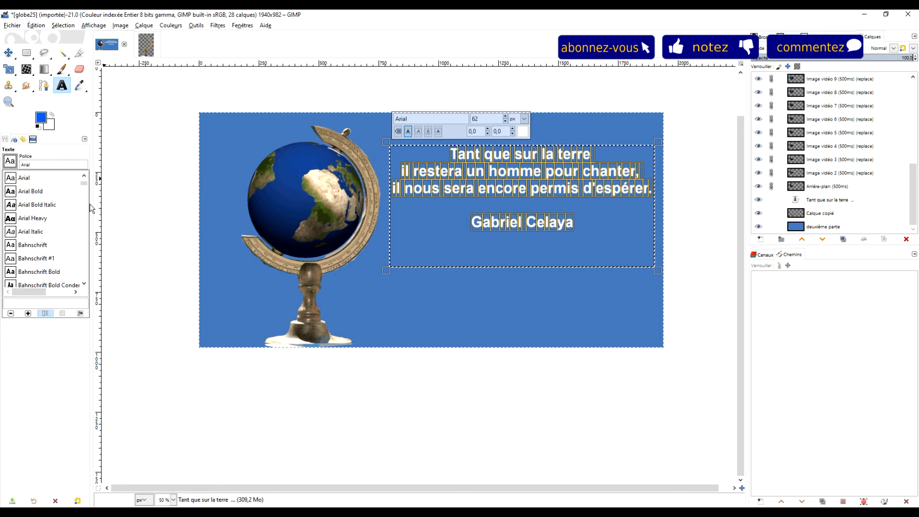
pyautogui.click(84, 186)
pyautogui.scroll(-10, 83, 213)
pyautogui.scroll(-15, 84, 236)
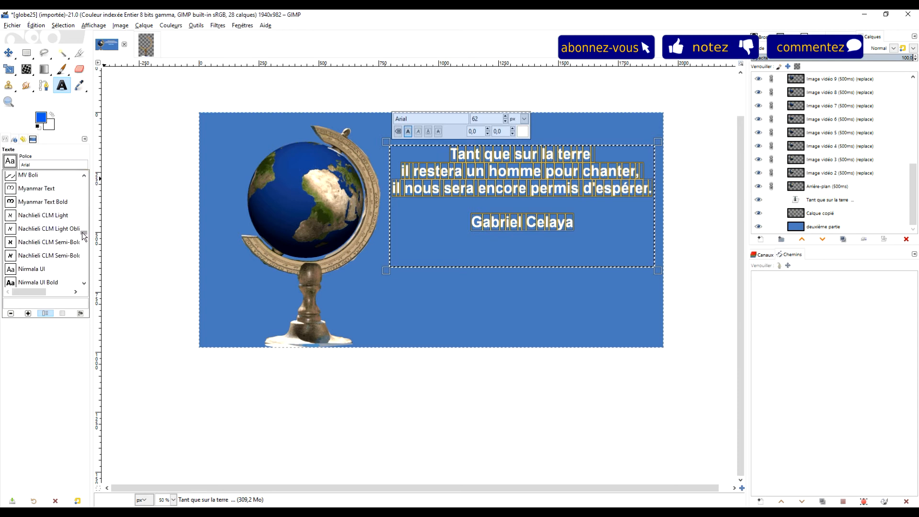
pyautogui.scroll(-8, 84, 254)
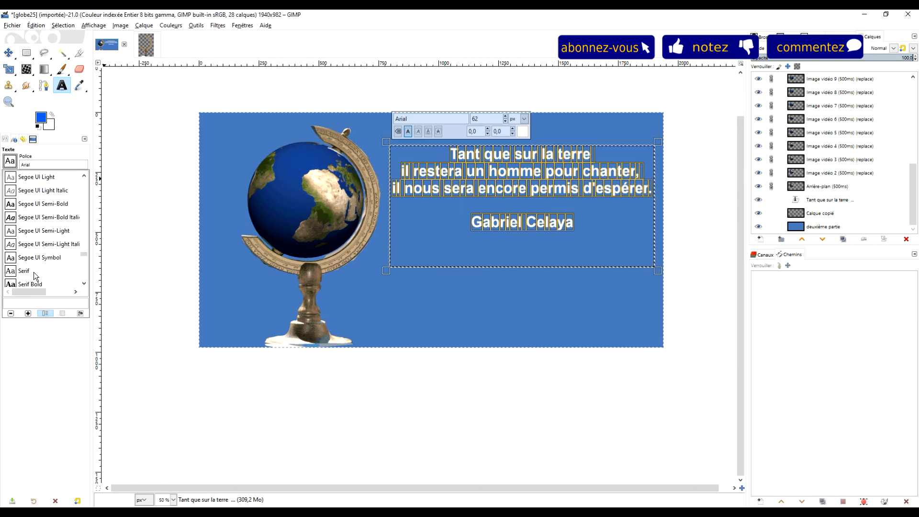
pyautogui.scroll(2, 46, 204)
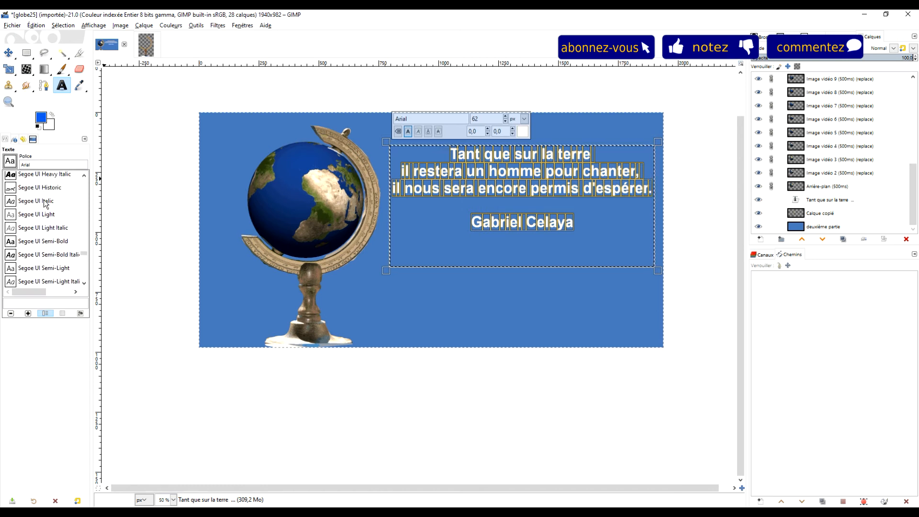
pyautogui.scroll(2, 46, 204)
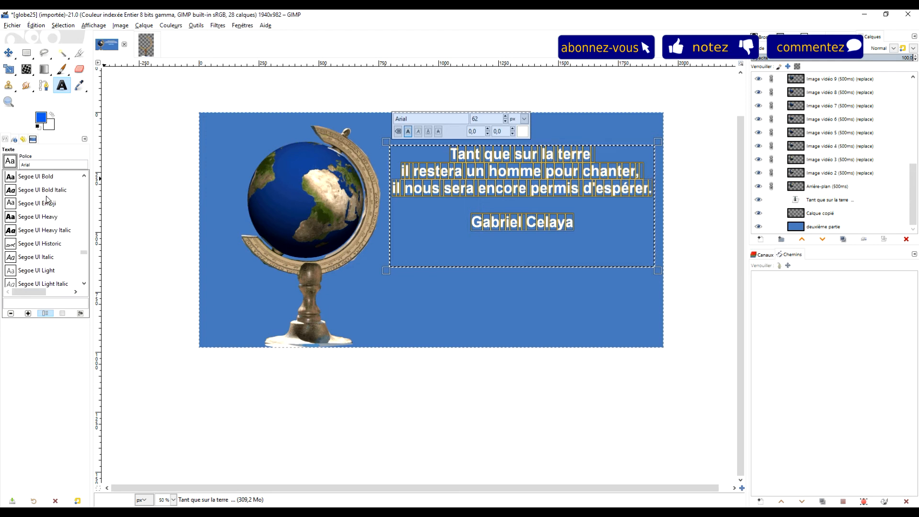
pyautogui.scroll(2, 55, 215)
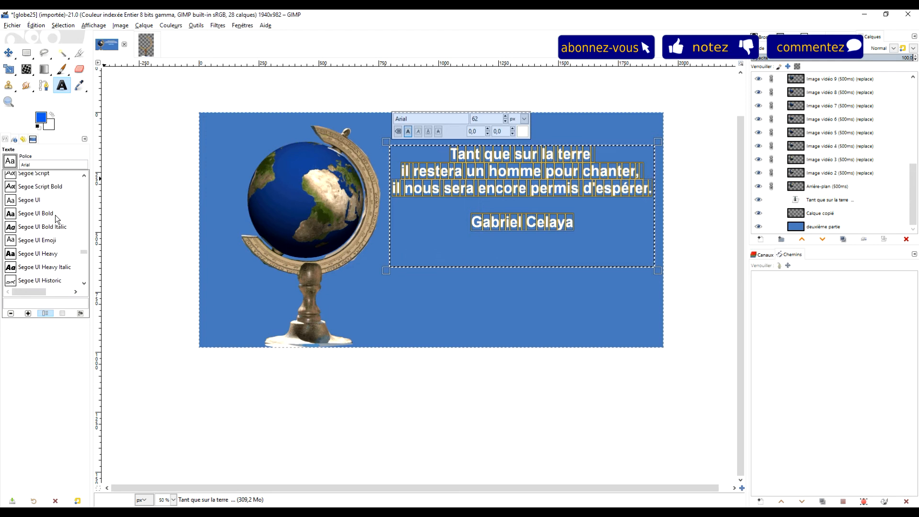
pyautogui.click(41, 191)
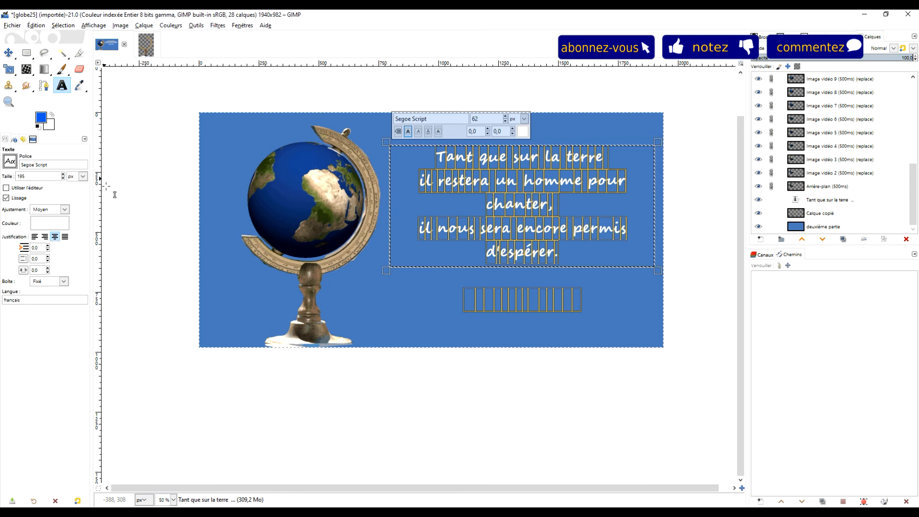
# Step: Enlarge the quotation's text box so each verse fits on one line, and set the text size to 56 px
pyautogui.moveTo(412, 267); pyautogui.dragTo(355, 305)
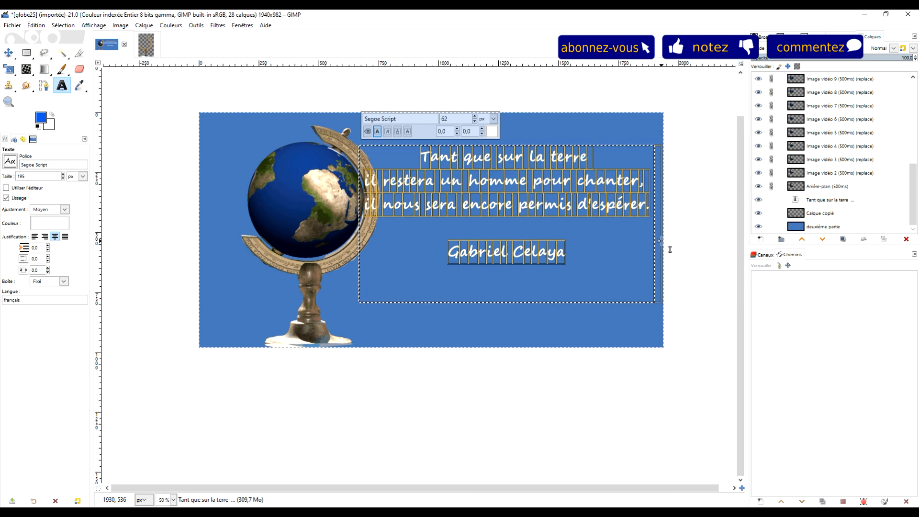
pyautogui.click(474, 121)
pyautogui.click(475, 120)
pyautogui.click(474, 120)
pyautogui.click(475, 120)
pyautogui.click(475, 121)
pyautogui.click(475, 120)
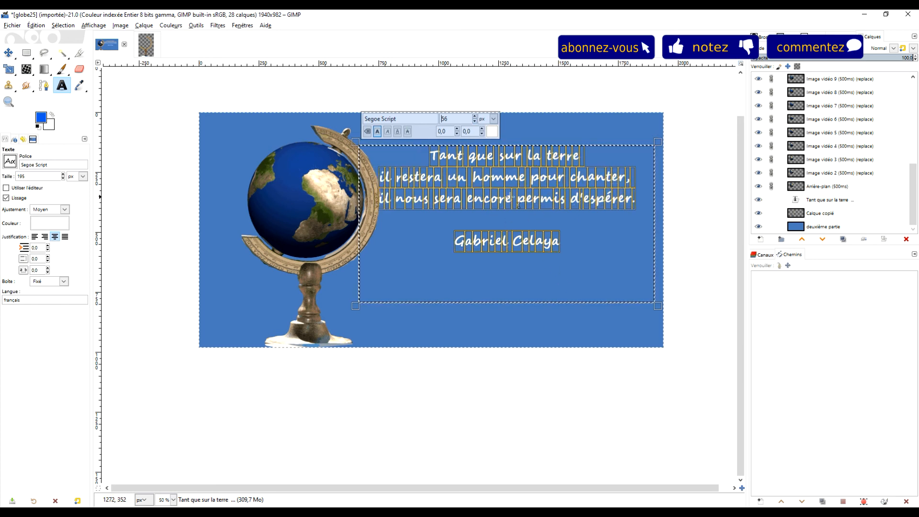
# Step: Move the quotation layer slightly right and down so the text clears the globe stand
pyautogui.click(26, 53)
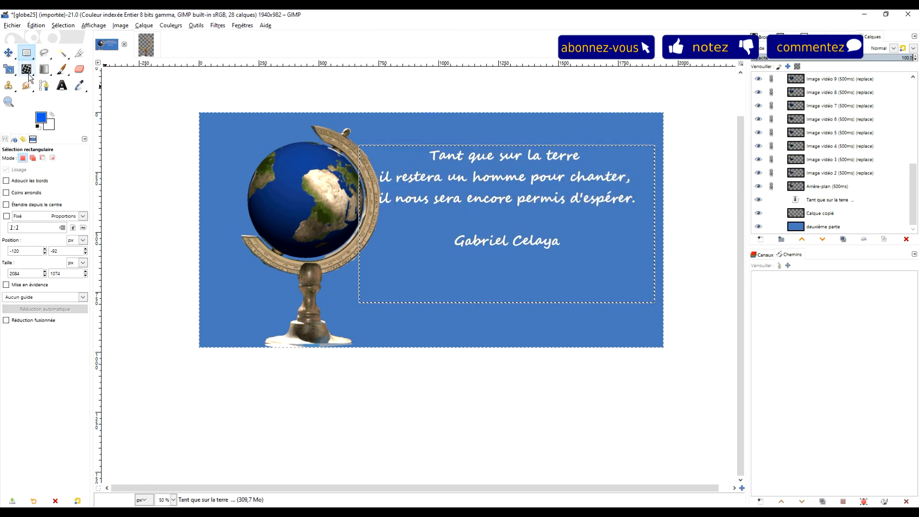
pyautogui.click(8, 52)
pyautogui.click(522, 178)
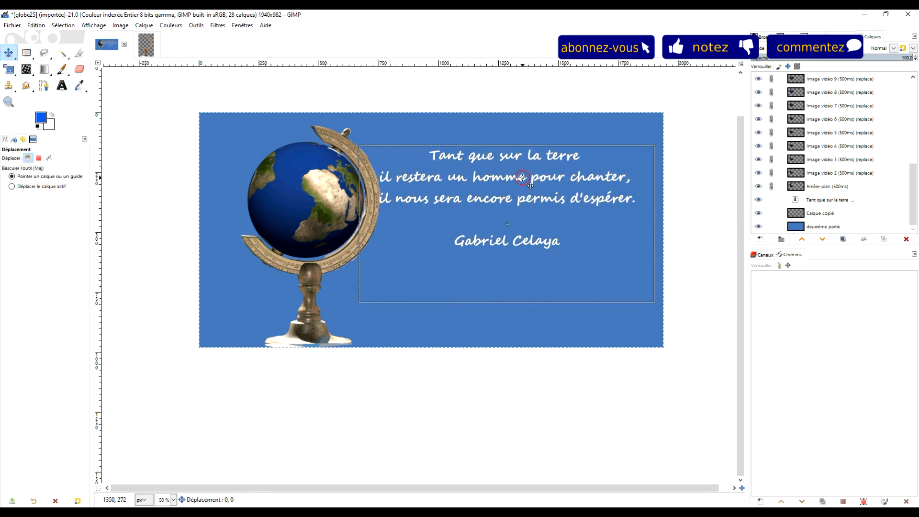
pyautogui.moveTo(522, 177); pyautogui.dragTo(530, 179)
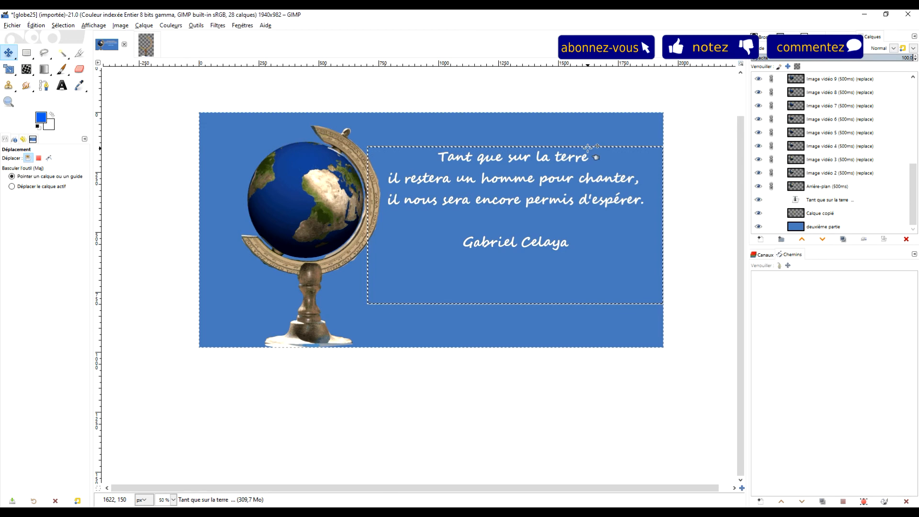
pyautogui.click(62, 85)
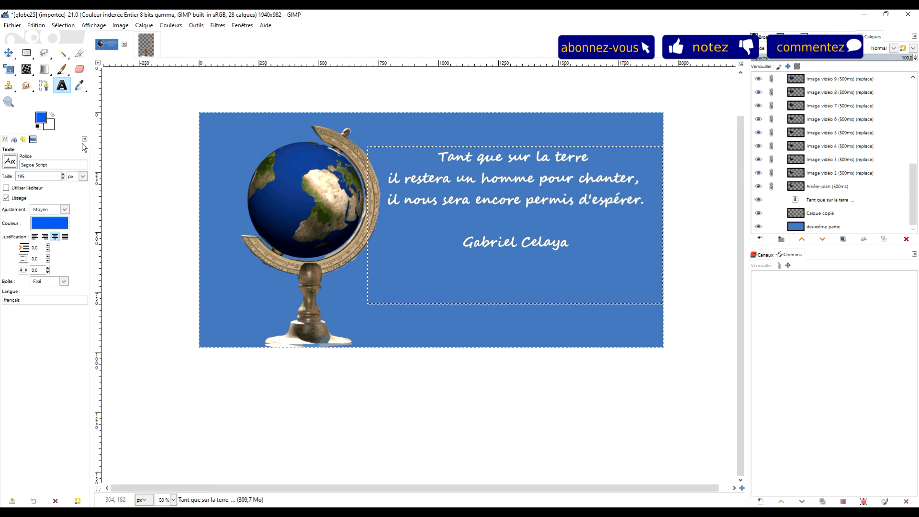
pyautogui.click(8, 52)
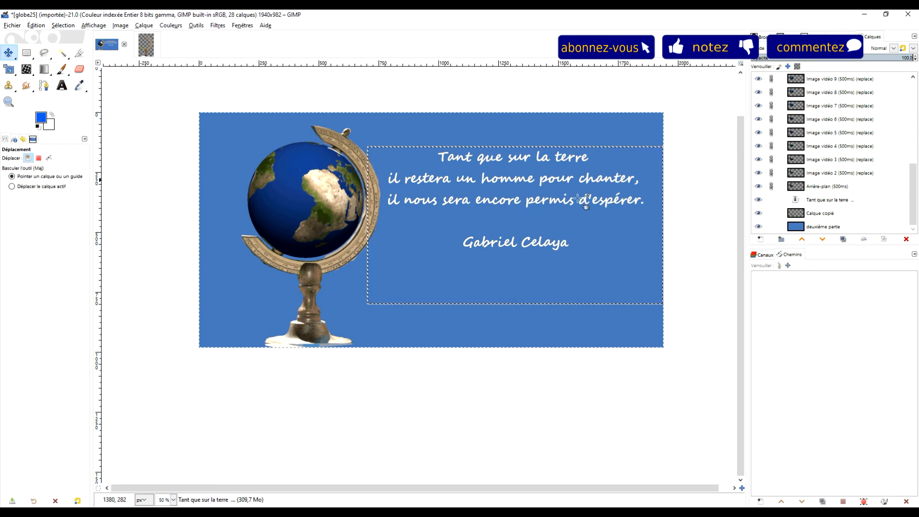
pyautogui.click(531, 204)
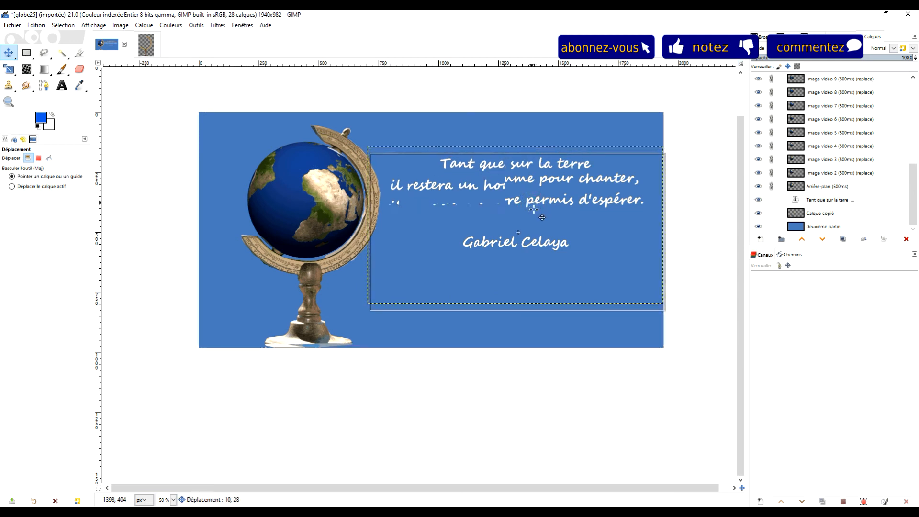
pyautogui.moveTo(533, 211); pyautogui.dragTo(531, 203)
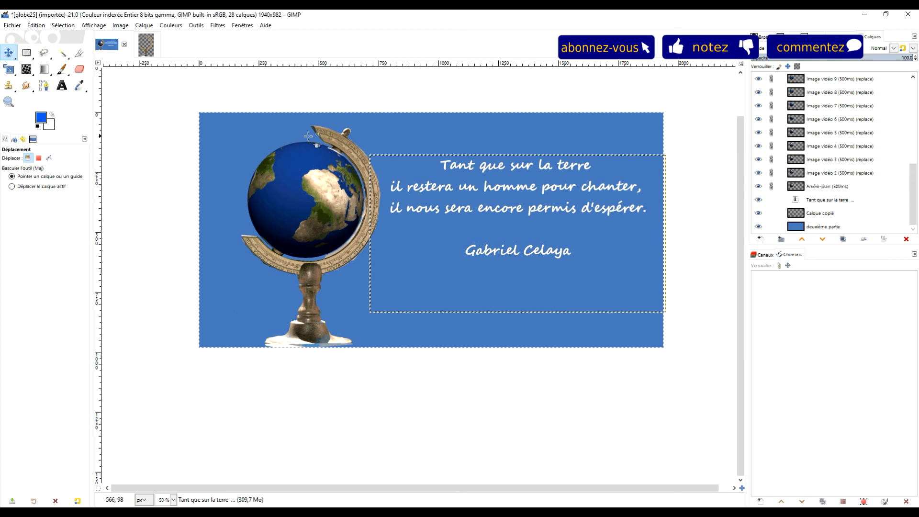
# Step: Crop the image to a rectangular selection starting at x = 120, trimming the empty blue strip beside the globe to give 1820 × 982 px
pyautogui.click(27, 52)
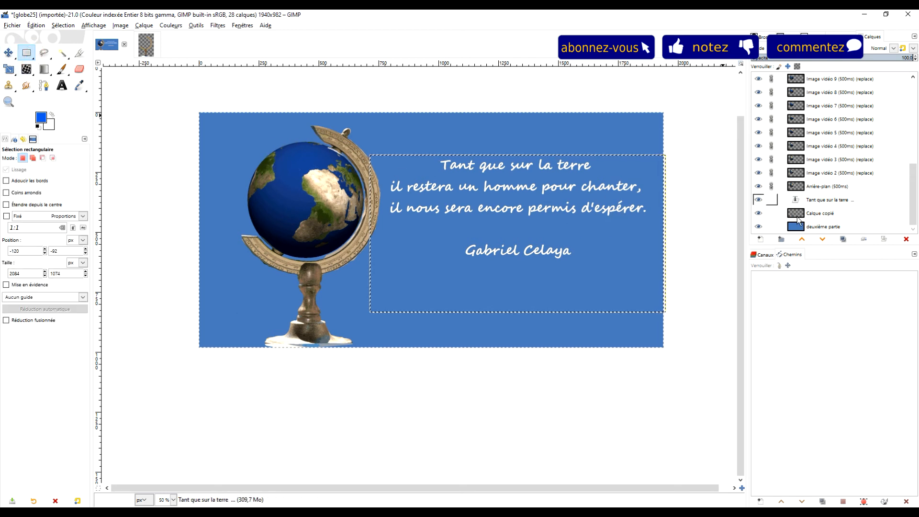
pyautogui.click(813, 226)
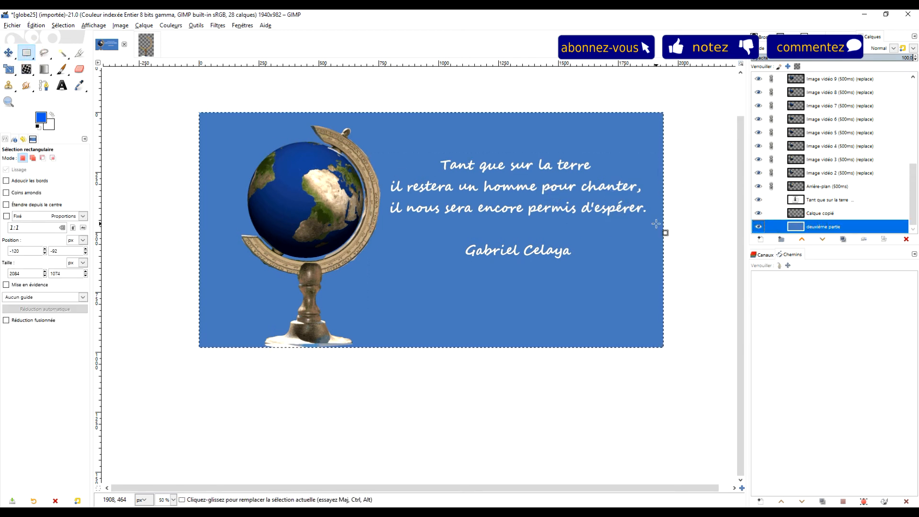
pyautogui.moveTo(216, 106); pyautogui.dragTo(664, 374)
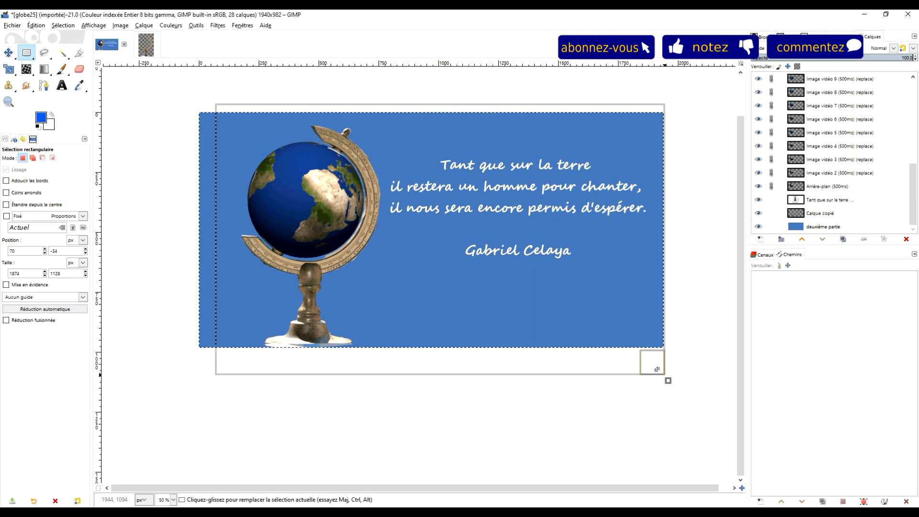
pyautogui.moveTo(230, 232); pyautogui.dragTo(242, 233)
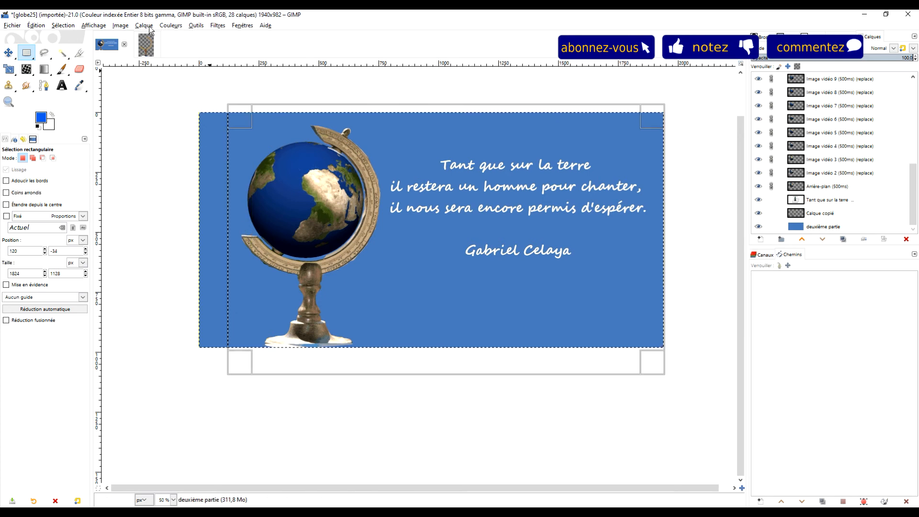
pyautogui.click(122, 27)
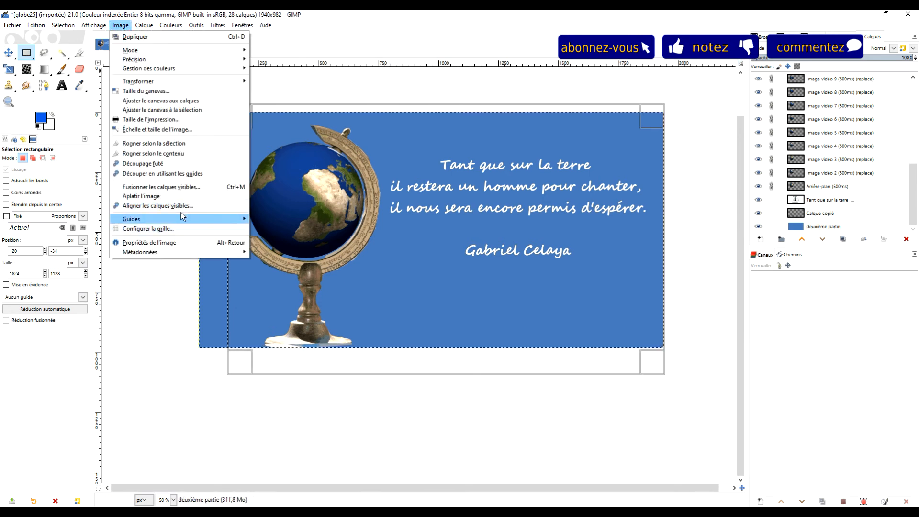
pyautogui.click(186, 154)
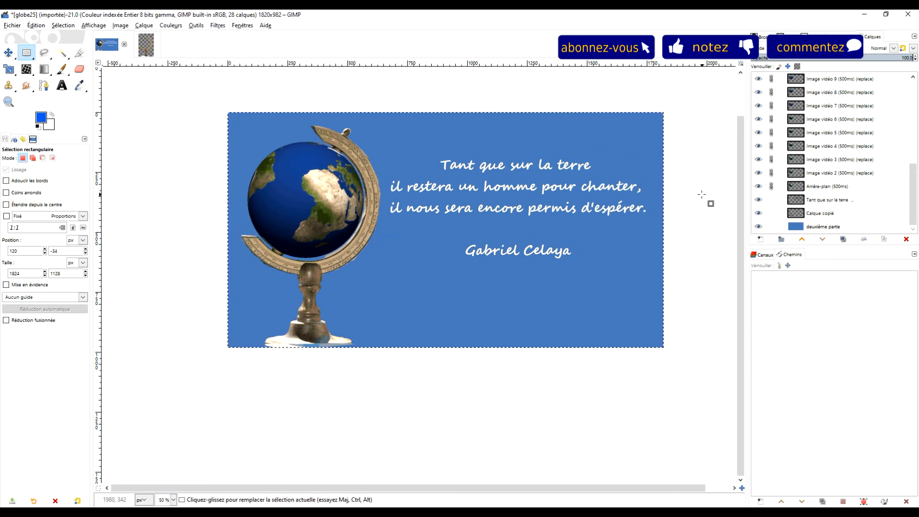
pyautogui.hotkey('ctrl', 'z')
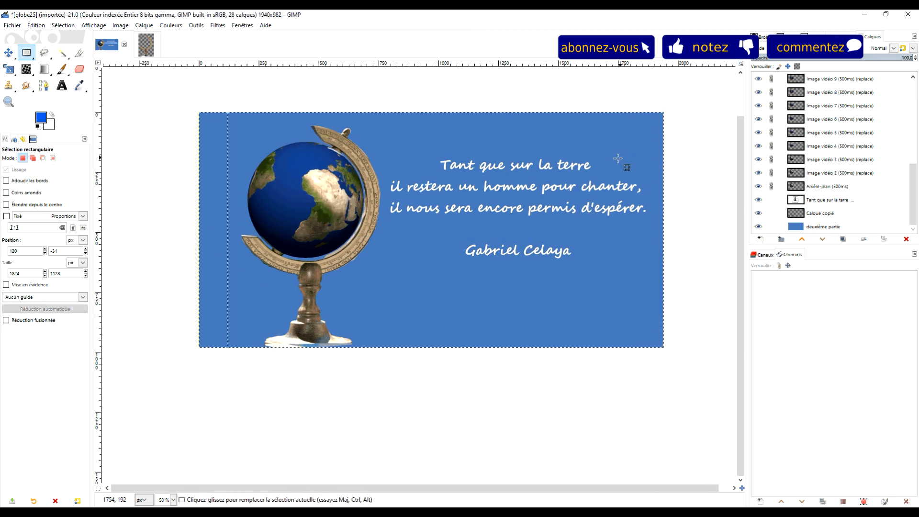
pyautogui.hotkey('ctrl', 'y')
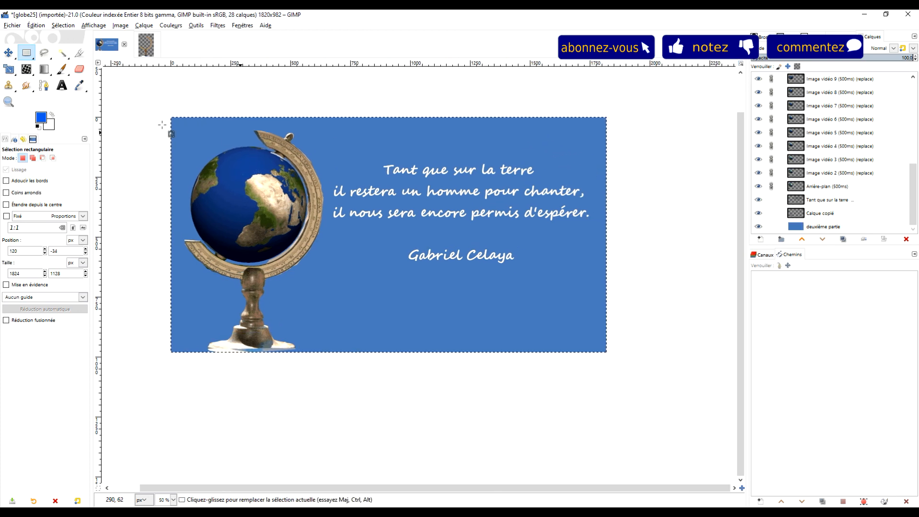
# Step: Reopen the quotation layer for text editing, choosing to edit the existing layer instead of creating a new one
pyautogui.click(62, 87)
pyautogui.click(499, 205)
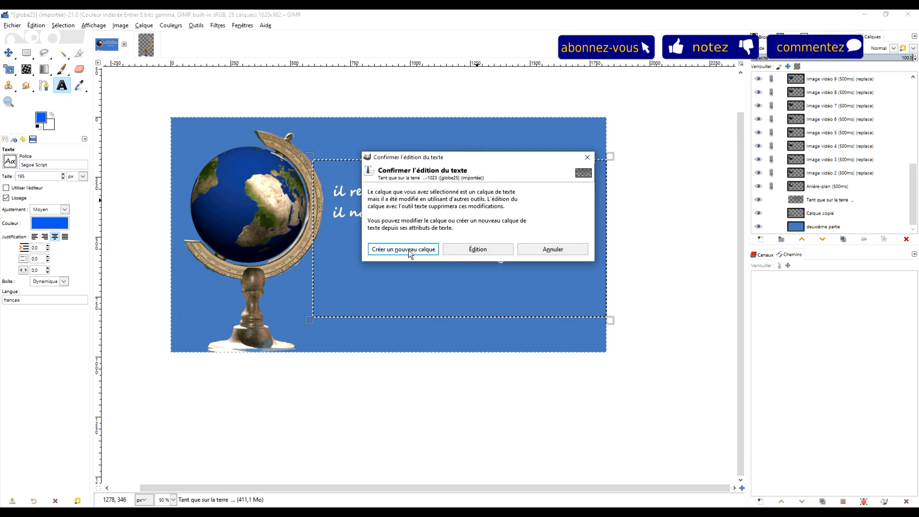
pyautogui.click(469, 251)
pyautogui.click(482, 206)
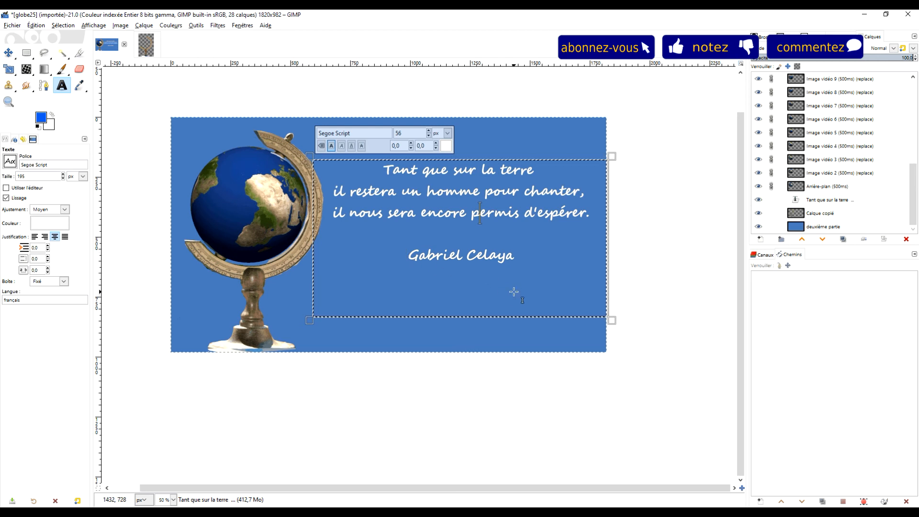
pyautogui.scroll(-1, 514, 292)
pyautogui.scroll(2, 513, 288)
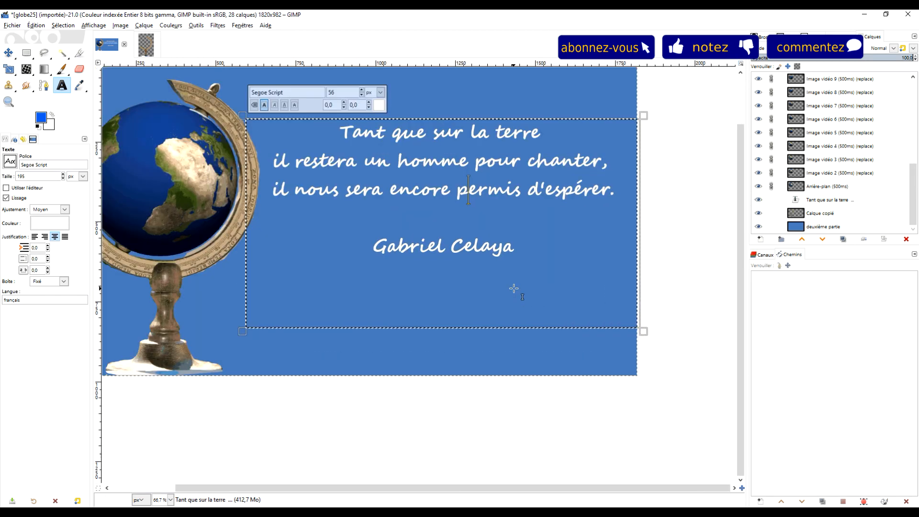
pyautogui.scroll(1, 515, 289)
pyautogui.moveTo(509, 252); pyautogui.dragTo(547, 286)
pyautogui.scroll(-1, 615, 287)
pyautogui.scroll(-1, 616, 286)
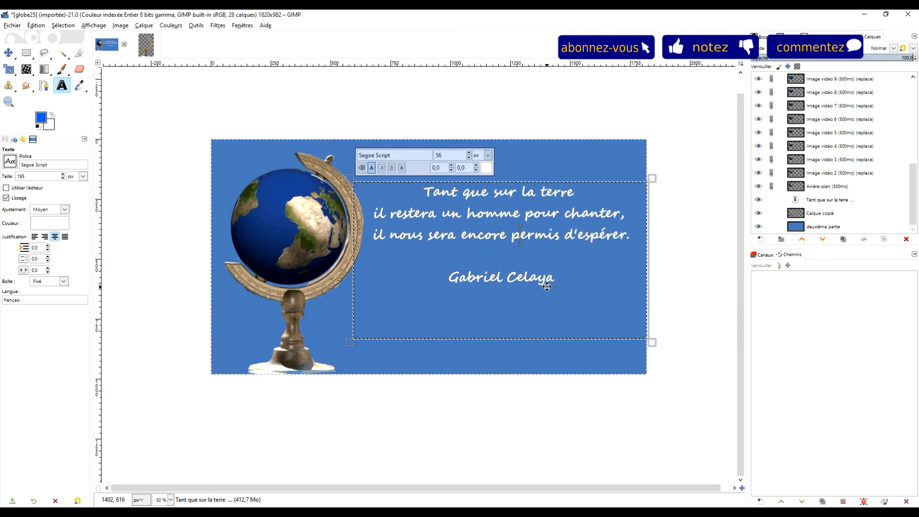
# Step: Leave text editing and check the quotation, copied stand and blue background layers one by one
pyautogui.click(26, 52)
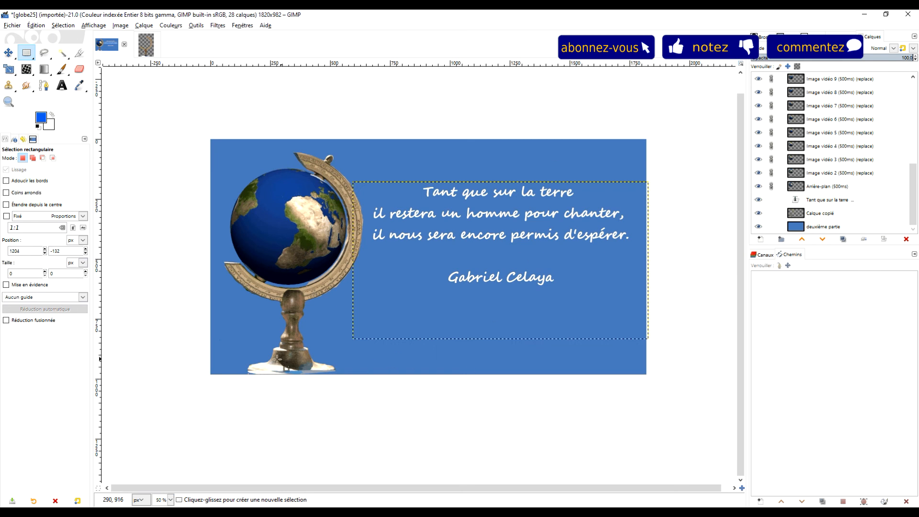
pyautogui.click(842, 216)
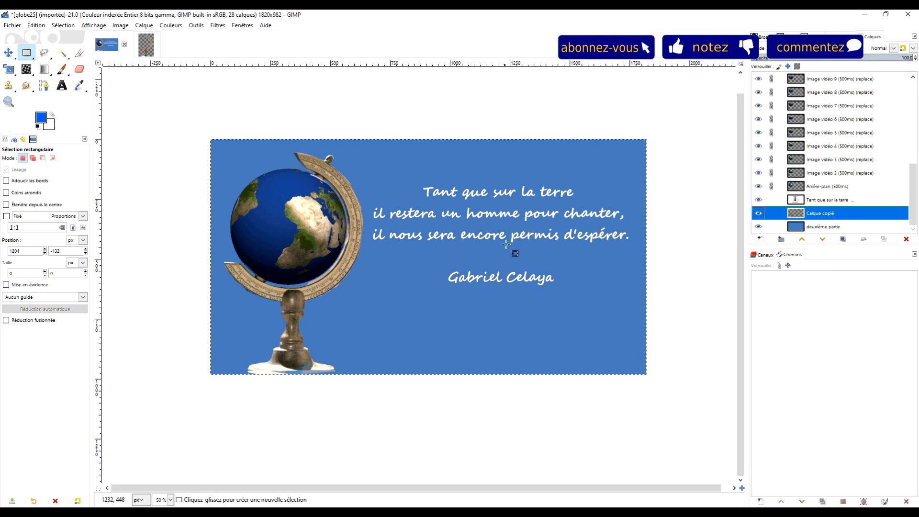
pyautogui.click(817, 227)
pyautogui.click(866, 201)
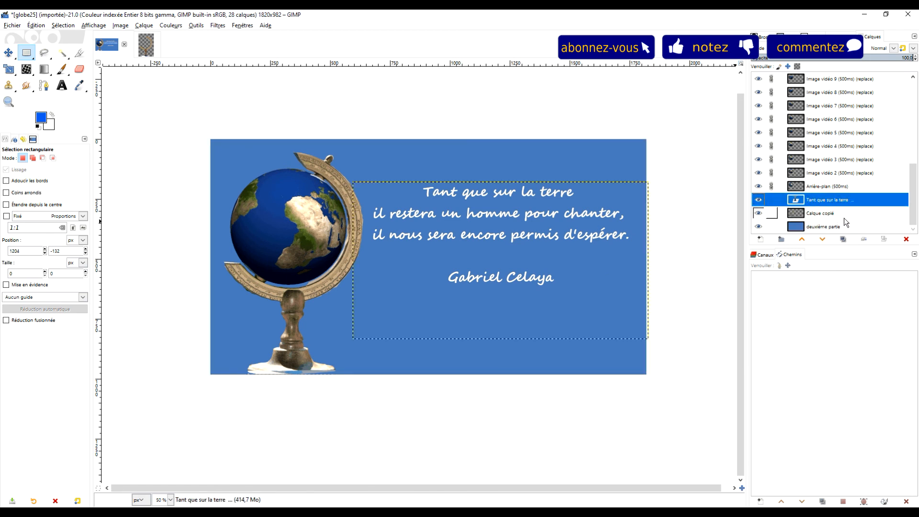
pyautogui.click(828, 213)
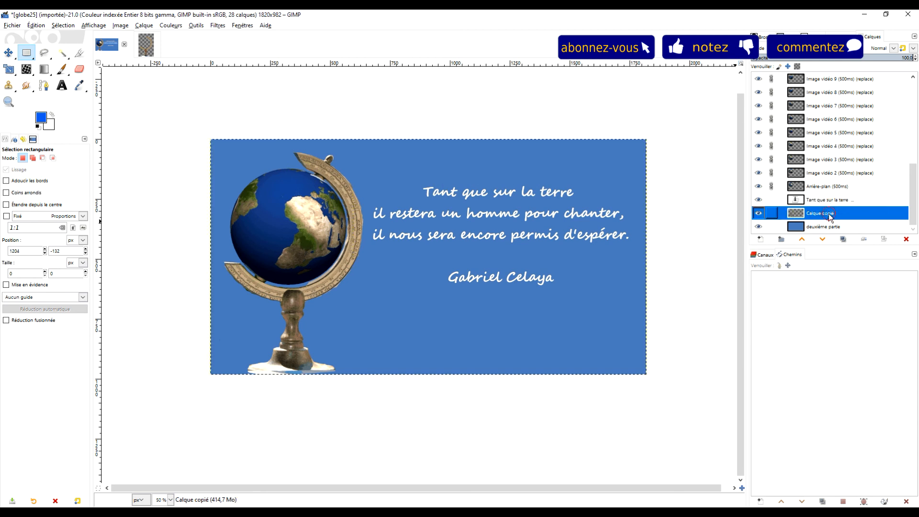
# Step: Unlink all the globe animation frame layers, from Arrière-plan up to Image vidéo 25
pyautogui.click(758, 213)
pyautogui.moveTo(775, 189); pyautogui.dragTo(775, 93)
pyautogui.scroll(3, 775, 94)
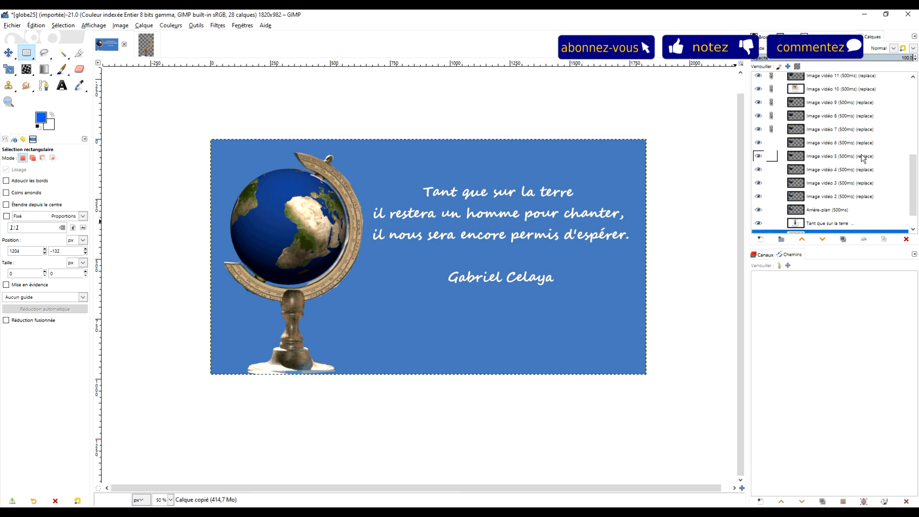
pyautogui.moveTo(774, 175); pyautogui.dragTo(771, 106)
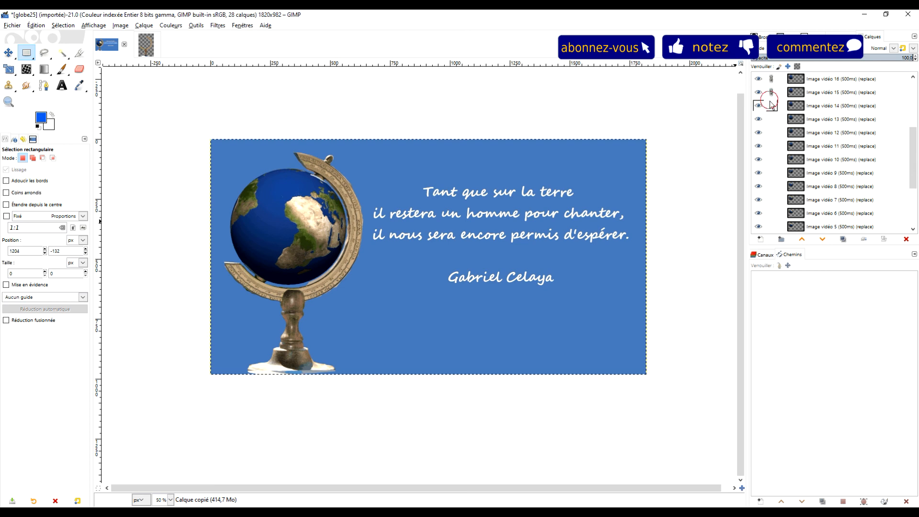
pyautogui.scroll(3, 771, 106)
pyautogui.moveTo(773, 204); pyautogui.dragTo(773, 81)
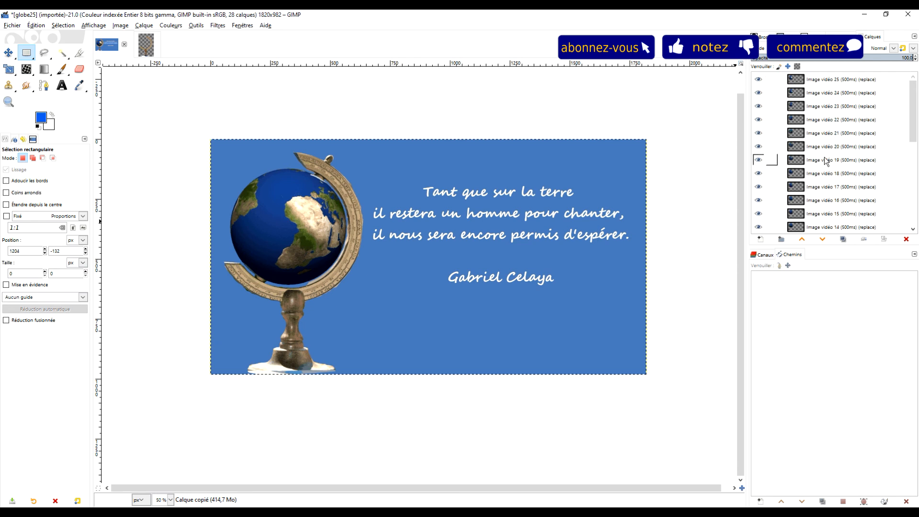
# Step: Try merging the Arrière-plan (500ms) frame down into the quotation layer, and undo that merge
pyautogui.scroll(-5, 824, 163)
pyautogui.click(836, 190)
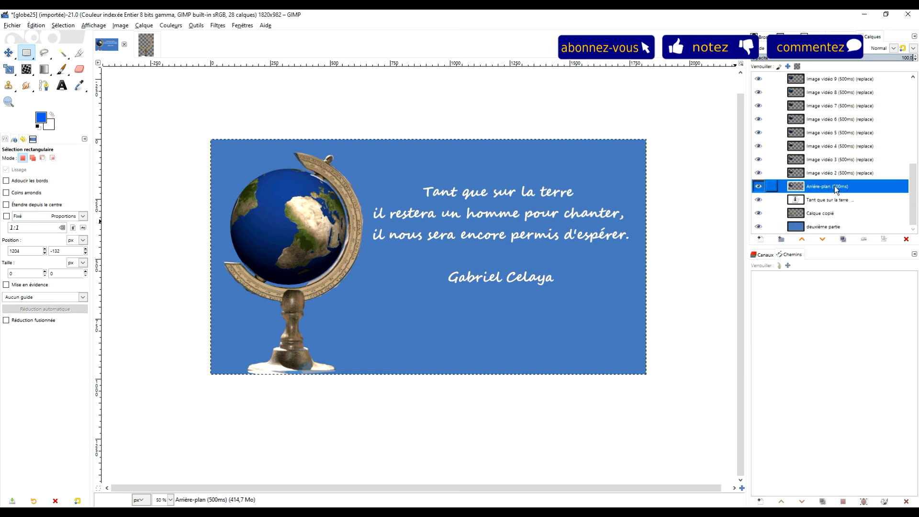
pyautogui.rightClick(834, 186)
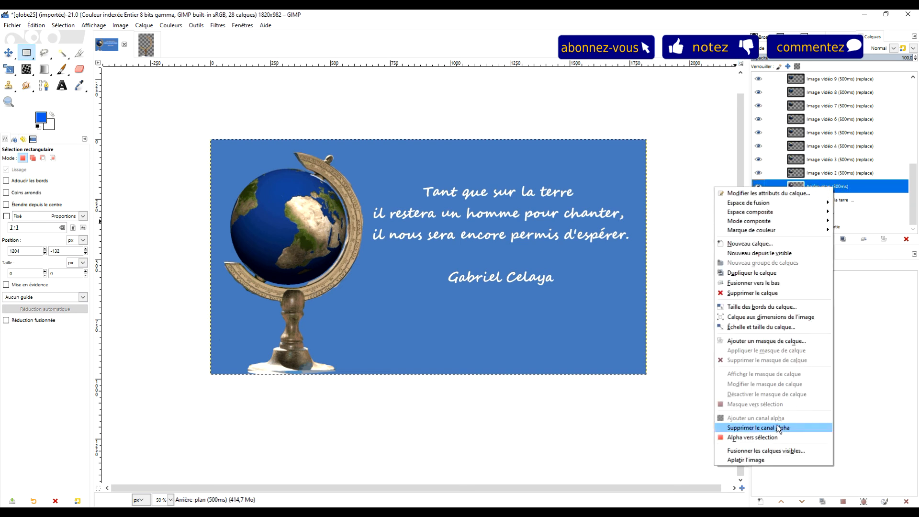
pyautogui.click(776, 282)
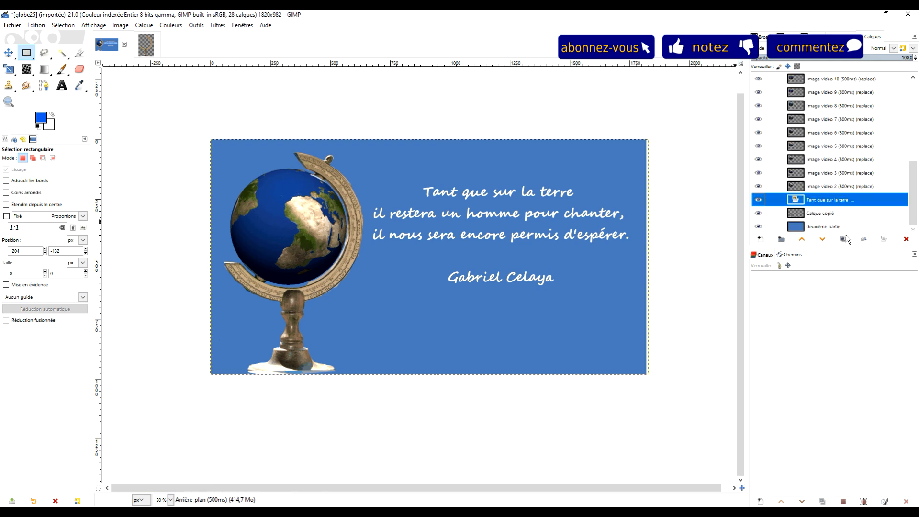
pyautogui.rightClick(830, 203)
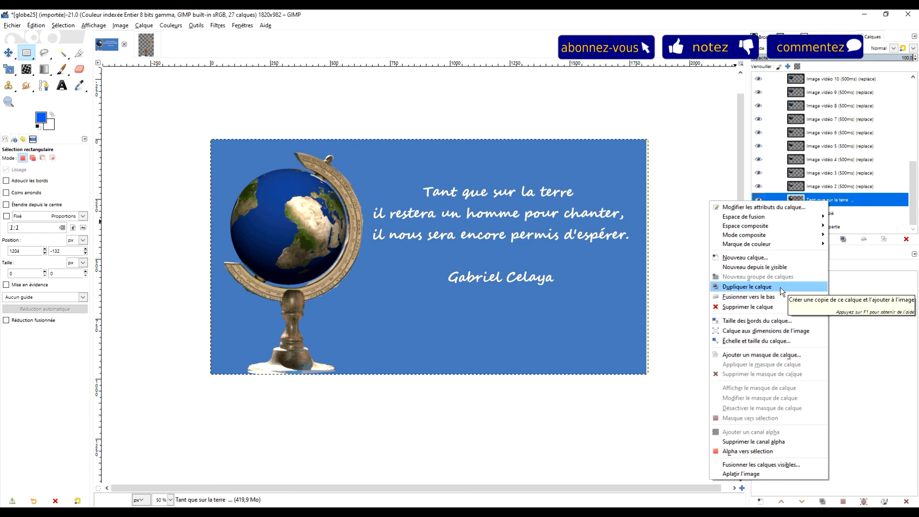
pyautogui.click(676, 200)
pyautogui.hotkey('ctrl', 'z')
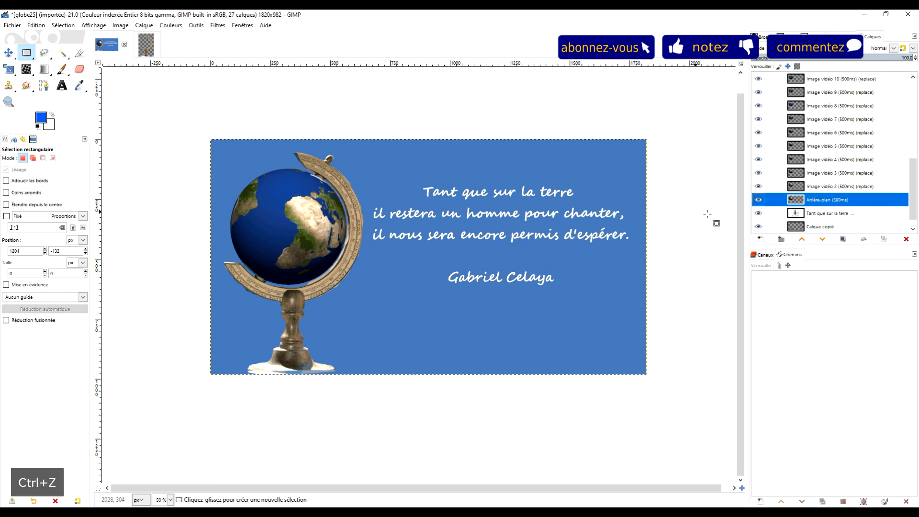
# Step: Copy the layer name Arrière-plan (500ms) from the first animation frame without altering it
pyautogui.doubleClick(824, 200)
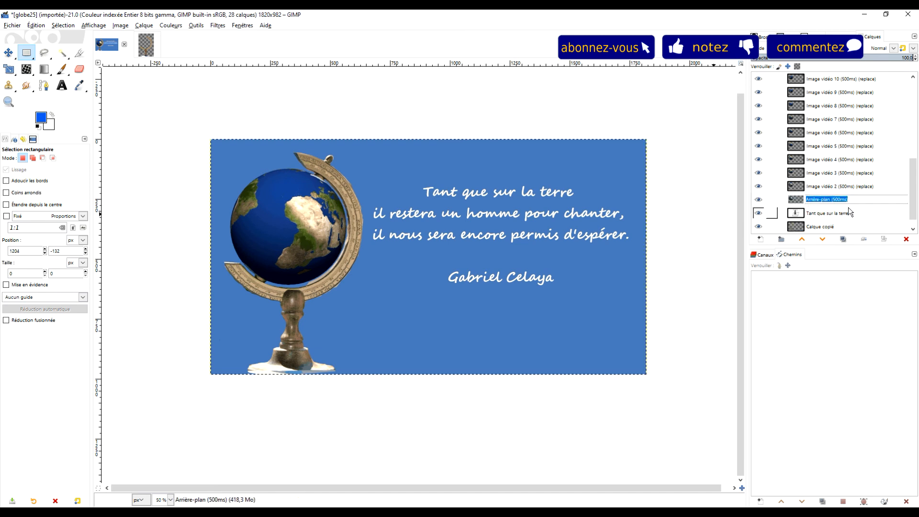
pyautogui.hotkey('ctrl', 'c')
pyautogui.press('Return')
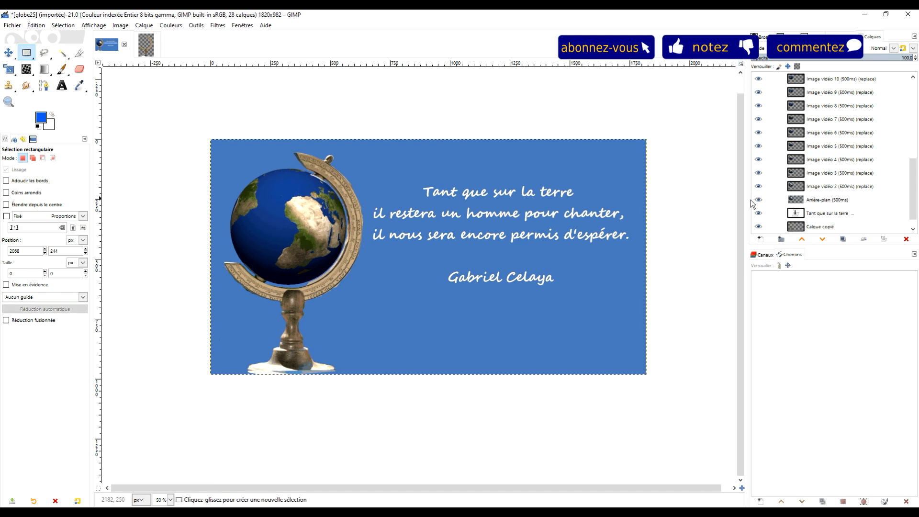
# Step: Merge the Arrière-plan (500ms) frame down successively through the quotation and Calque copié layers into the deuxième partie background
pyautogui.rightClick(812, 203)
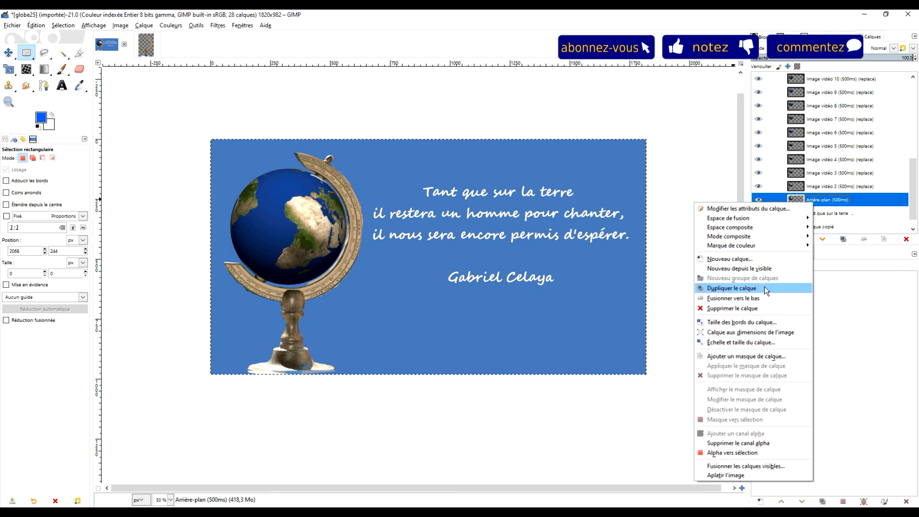
pyautogui.click(758, 298)
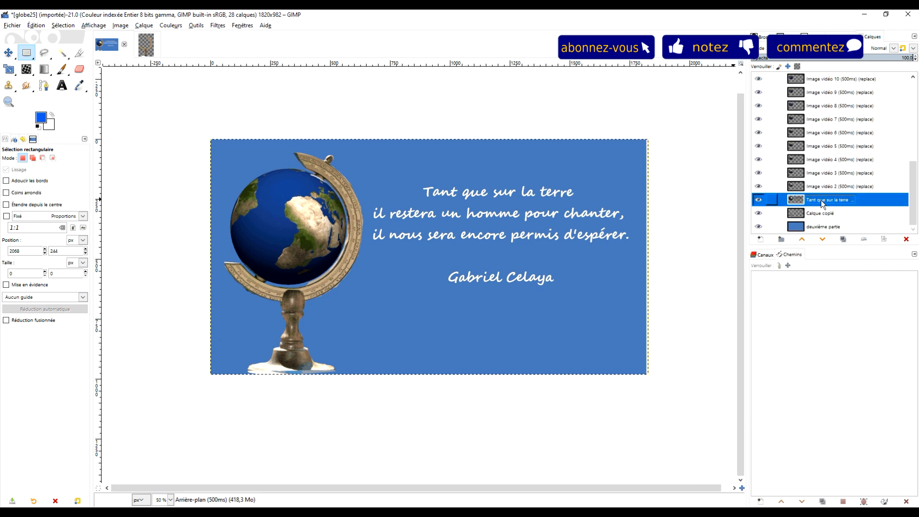
pyautogui.rightClick(820, 200)
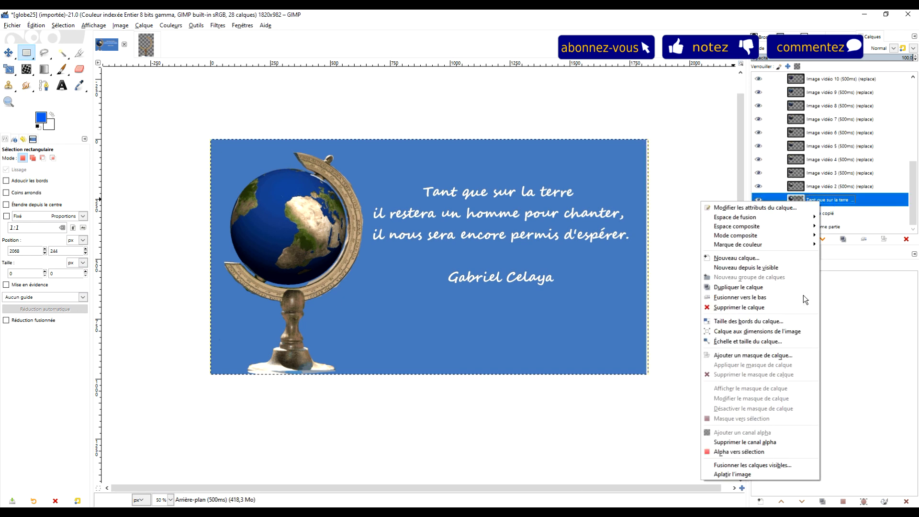
pyautogui.click(775, 297)
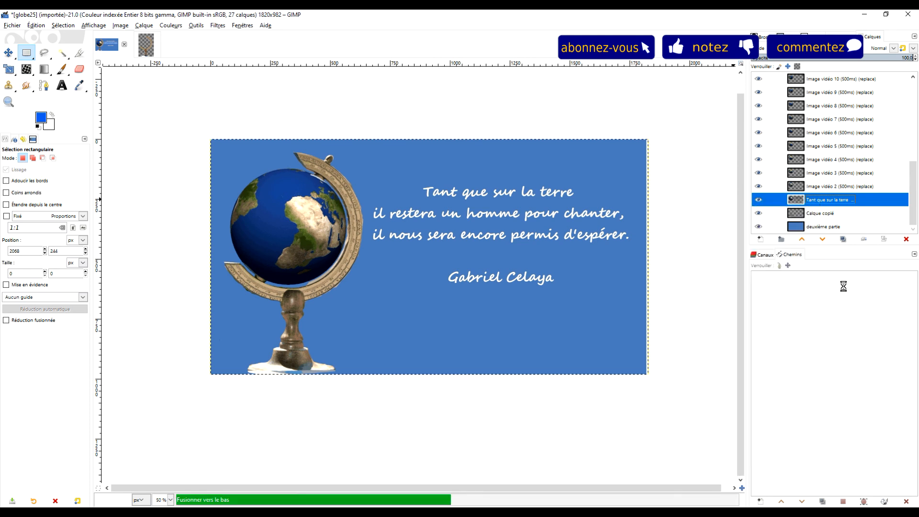
pyautogui.rightClick(803, 214)
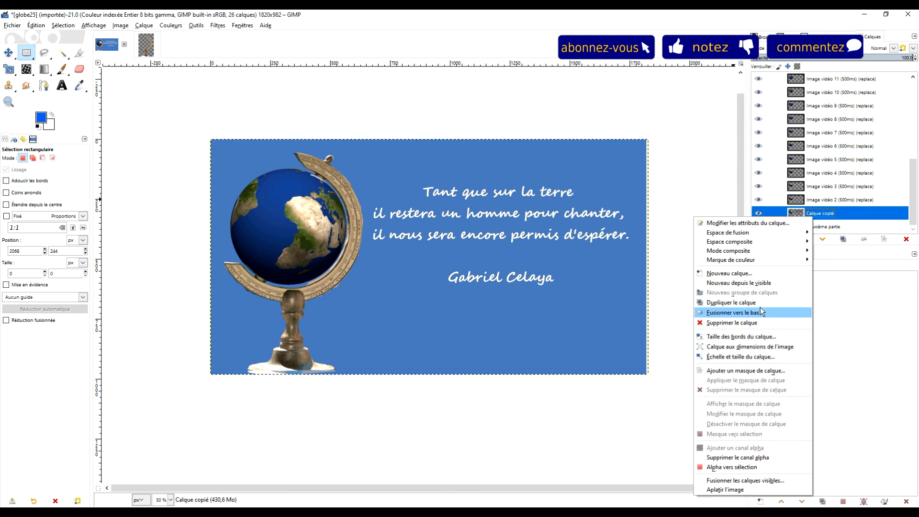
pyautogui.click(761, 314)
# Step: Rename the merged bottom layer with the copied name Arrière-plan (500ms)
pyautogui.doubleClick(814, 229)
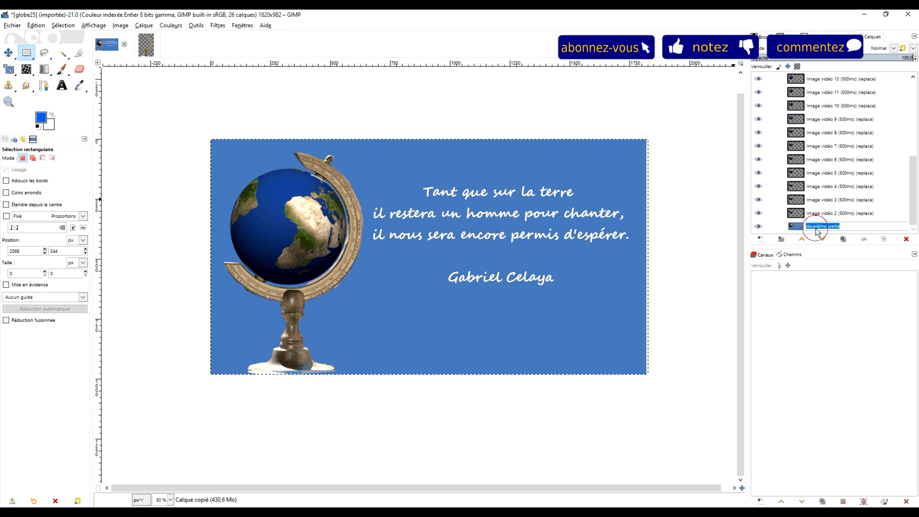
pyautogui.hotkey('ctrl', 'v')
pyautogui.press('Return')
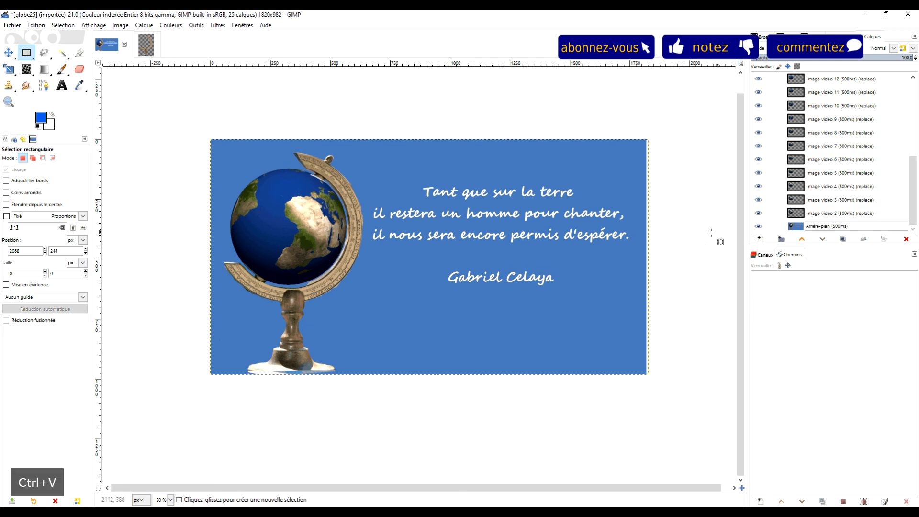
# Step: Start exporting the image as globe25-citation.gif in the globe terre folder
pyautogui.click(12, 25)
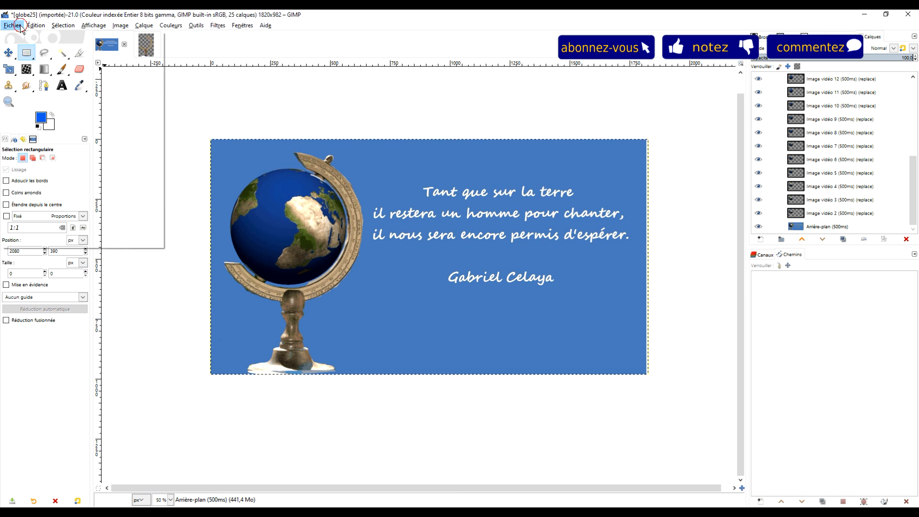
pyautogui.click(74, 152)
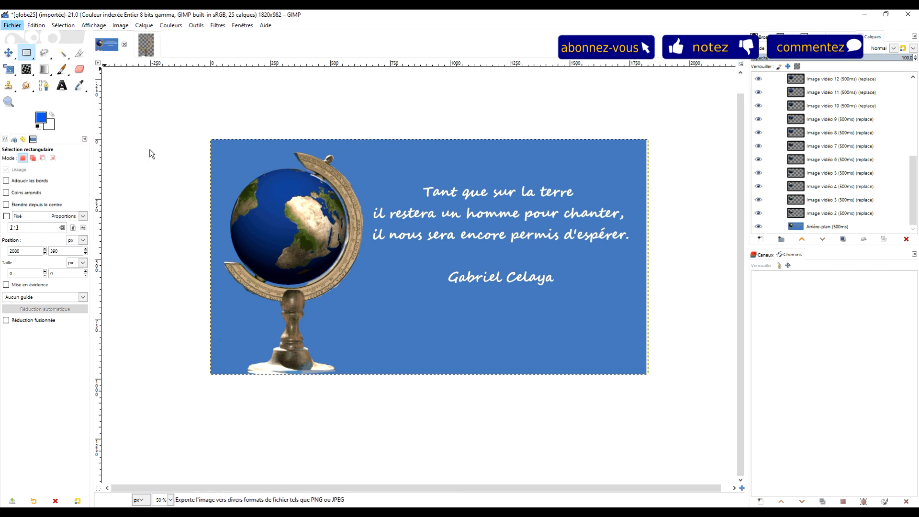
pyautogui.click(255, 107)
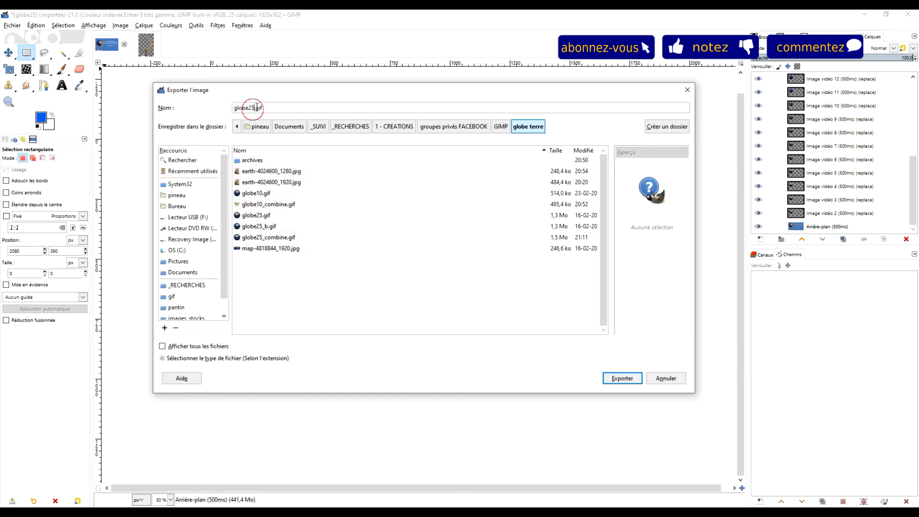
pyautogui.write('-')
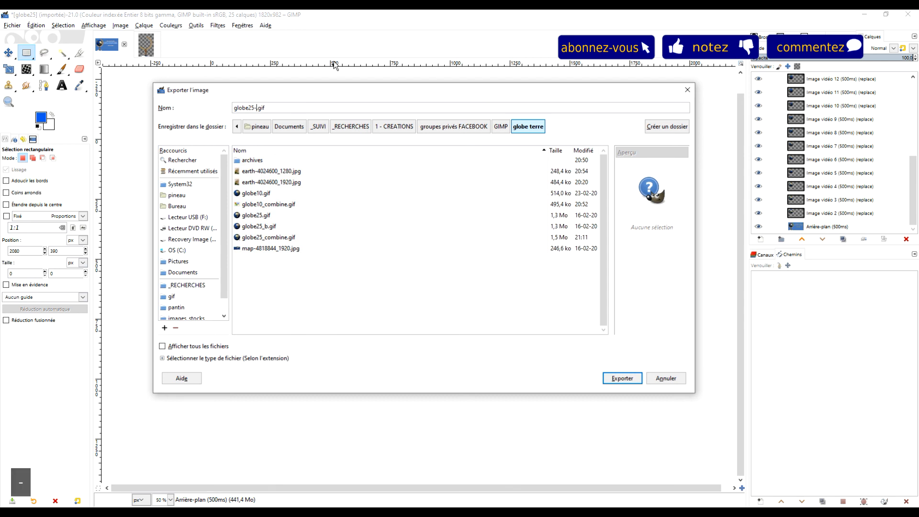
pyautogui.write('citation')
pyautogui.press('Return')
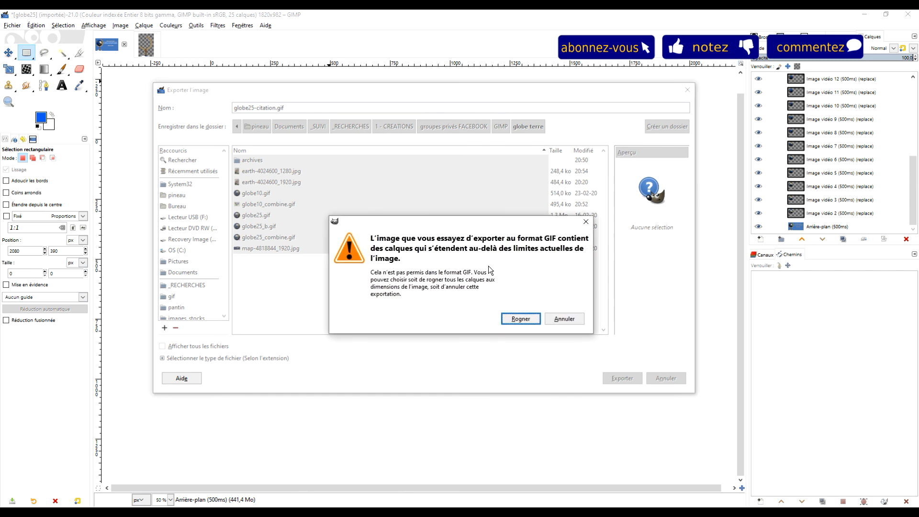
# Step: Crop the layers to the image bounds and export an endlessly looping animated GIF, using cumulative layers (combine) for all frames
pyautogui.click(525, 321)
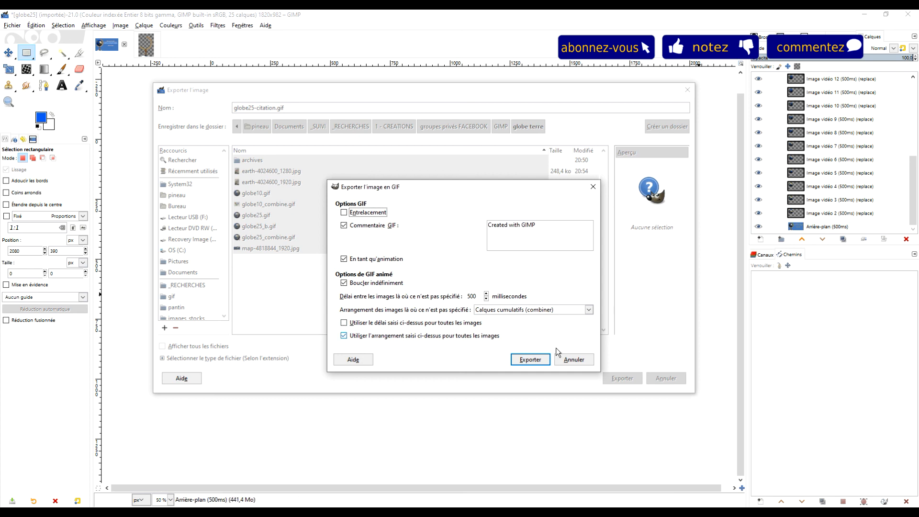
pyautogui.click(558, 307)
pyautogui.click(540, 343)
pyautogui.click(531, 360)
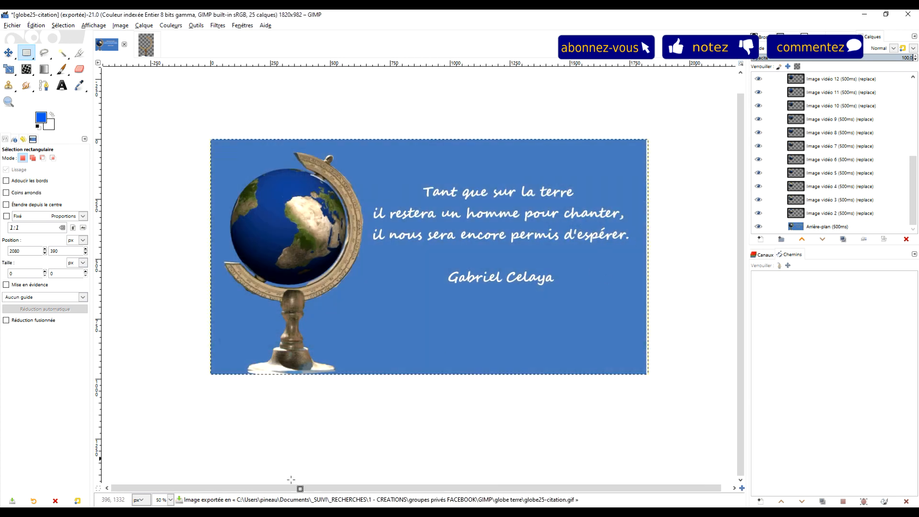
# Step: Switch to the globe terre folder in File Explorer and open the exported globe25-citation file for viewing
pyautogui.moveTo(105, 506)
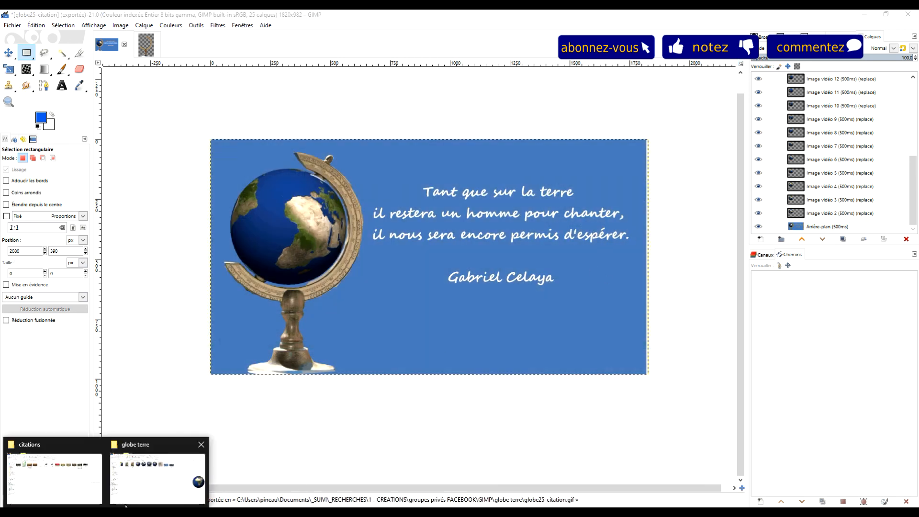
pyautogui.click(140, 486)
pyautogui.click(543, 199)
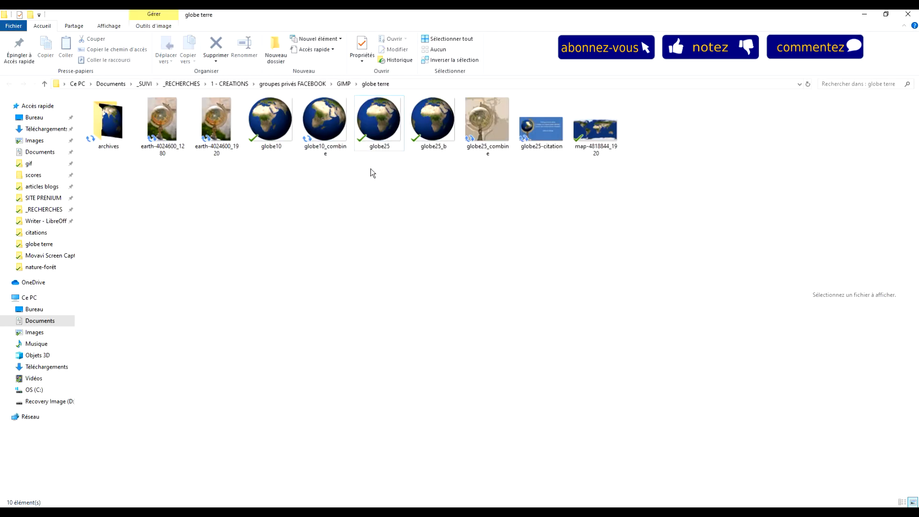
pyautogui.click(544, 130)
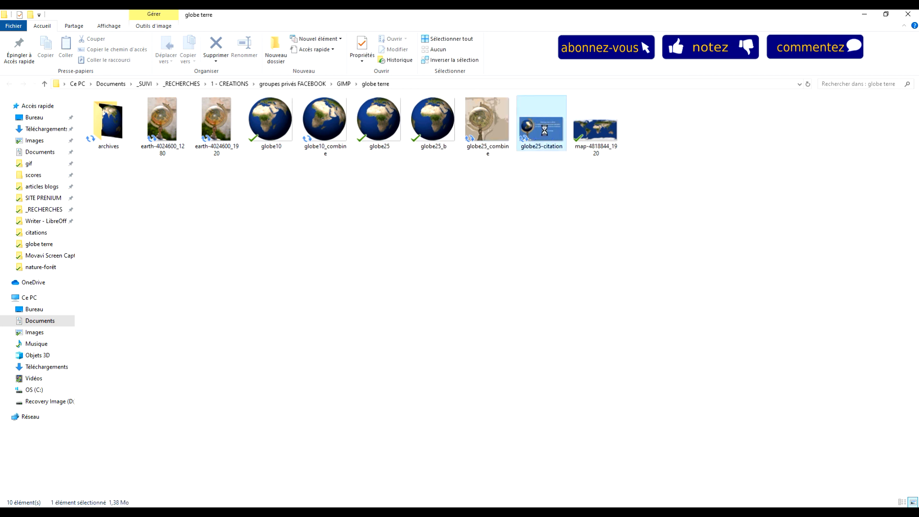
pyautogui.rightClick(544, 130)
pyautogui.click(585, 138)
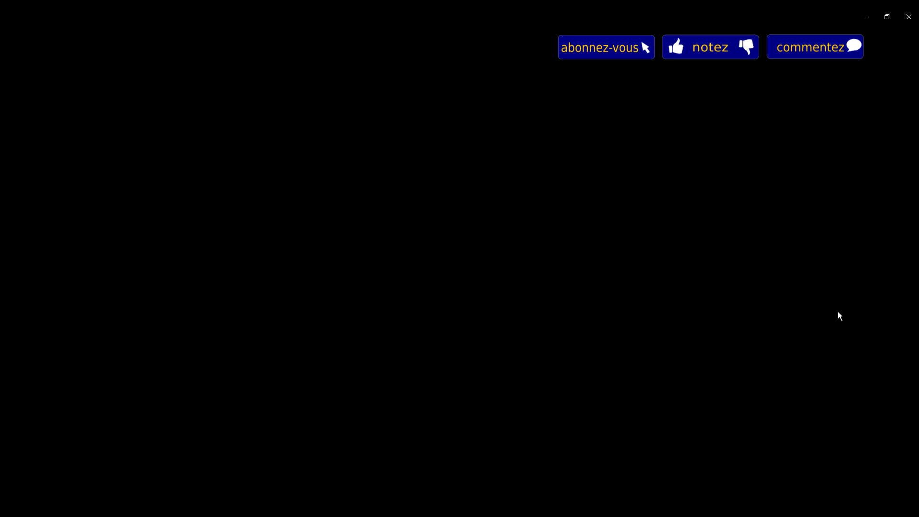